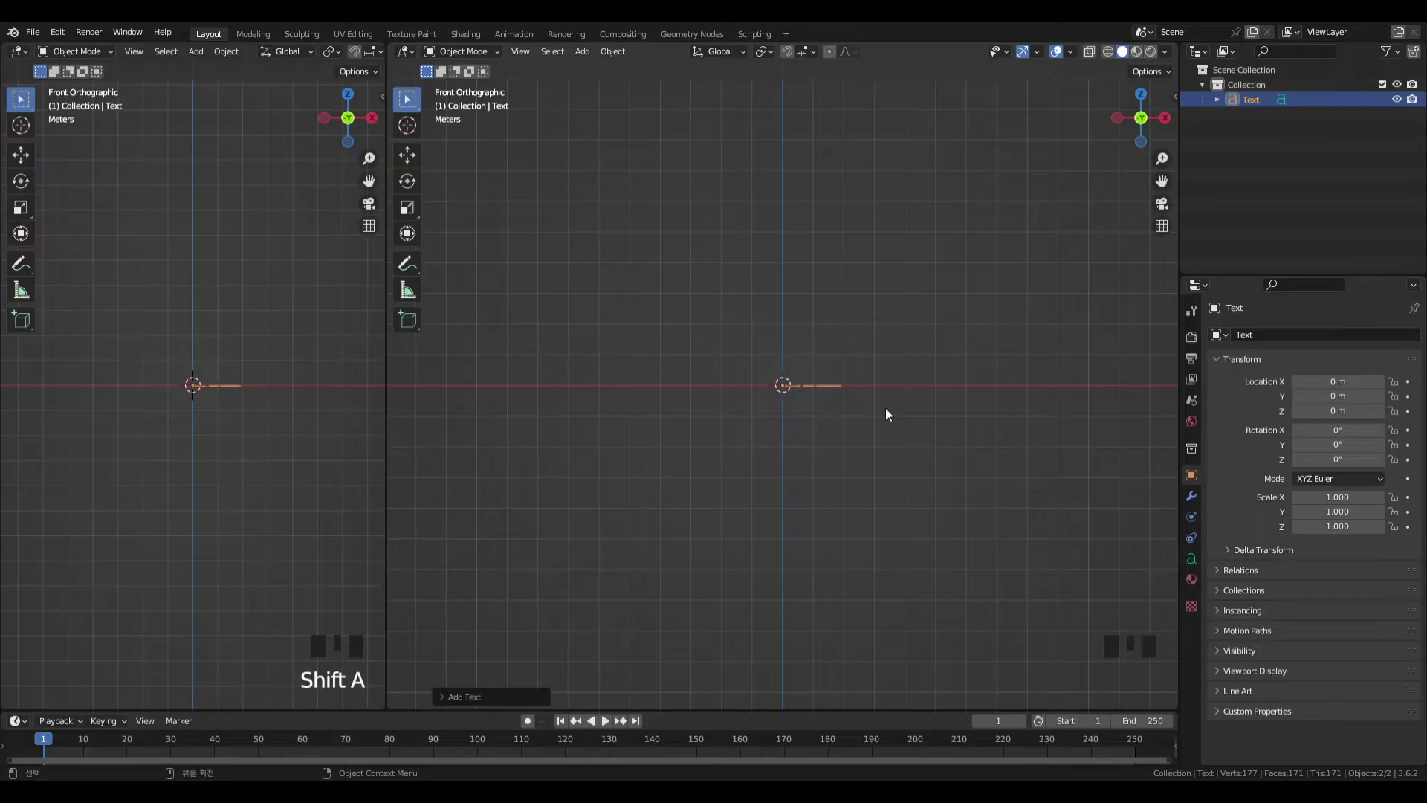
- Rotate the text object 90° about the X axis and set its horizontal paragraph alignment to Center
{"action": "type", "text": "rx90"}
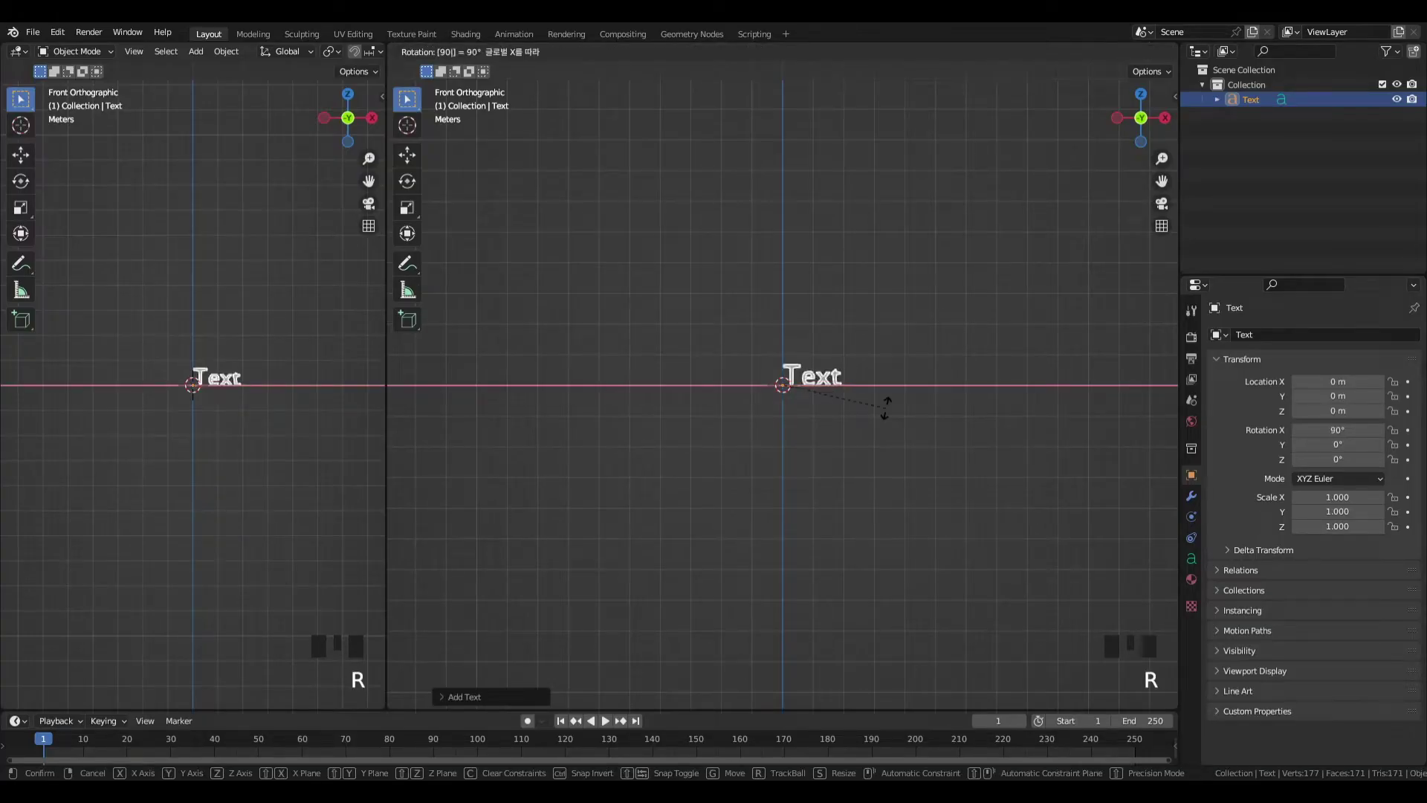
{"action": "key", "text": "Return"}
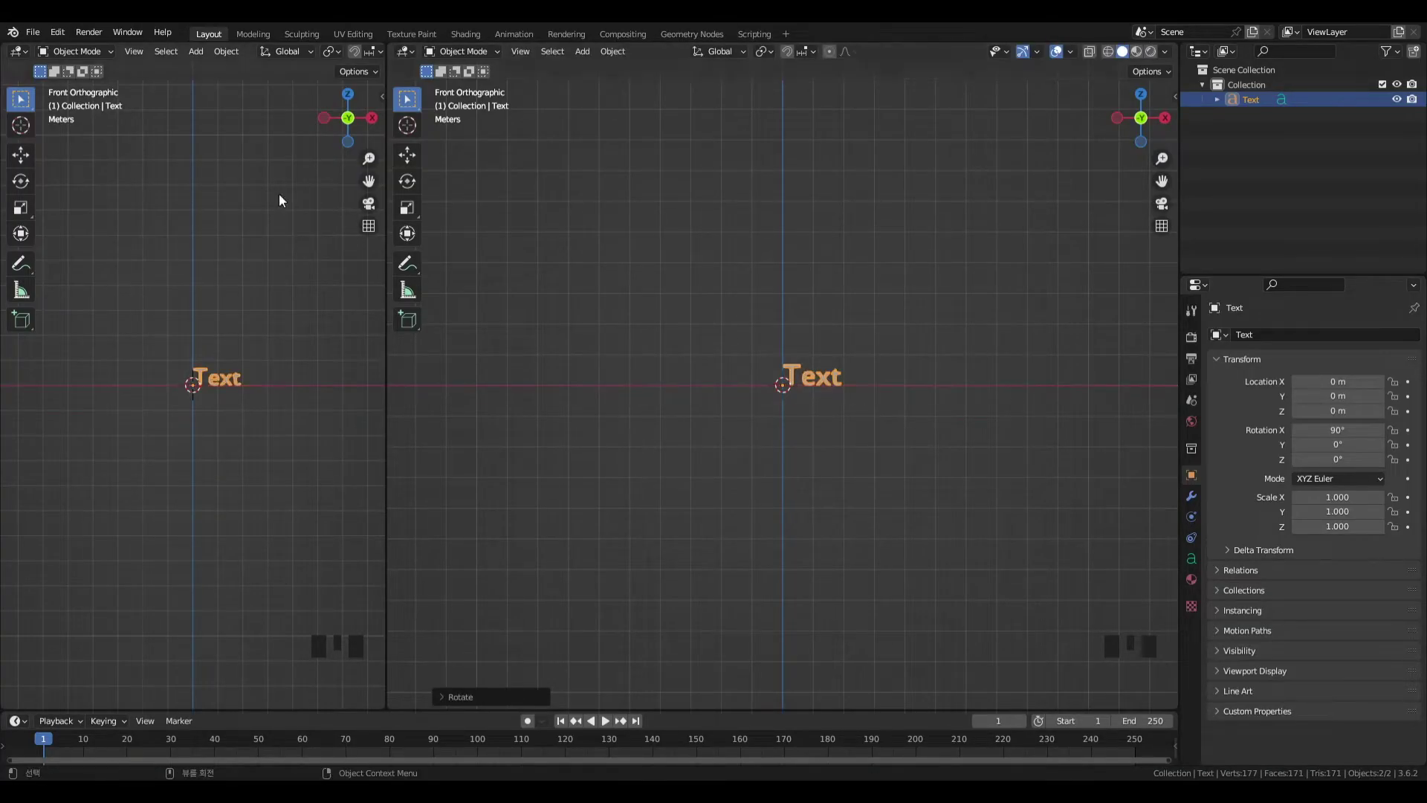
{"action": "scroll", "coordinate": [182, 461], "scroll_direction": "up", "scroll_amount": 7}
{"action": "scroll", "coordinate": [324, 359], "scroll_direction": "down", "scroll_amount": 1}
{"action": "scroll", "coordinate": [959, 421], "scroll_direction": "up", "scroll_amount": 7}
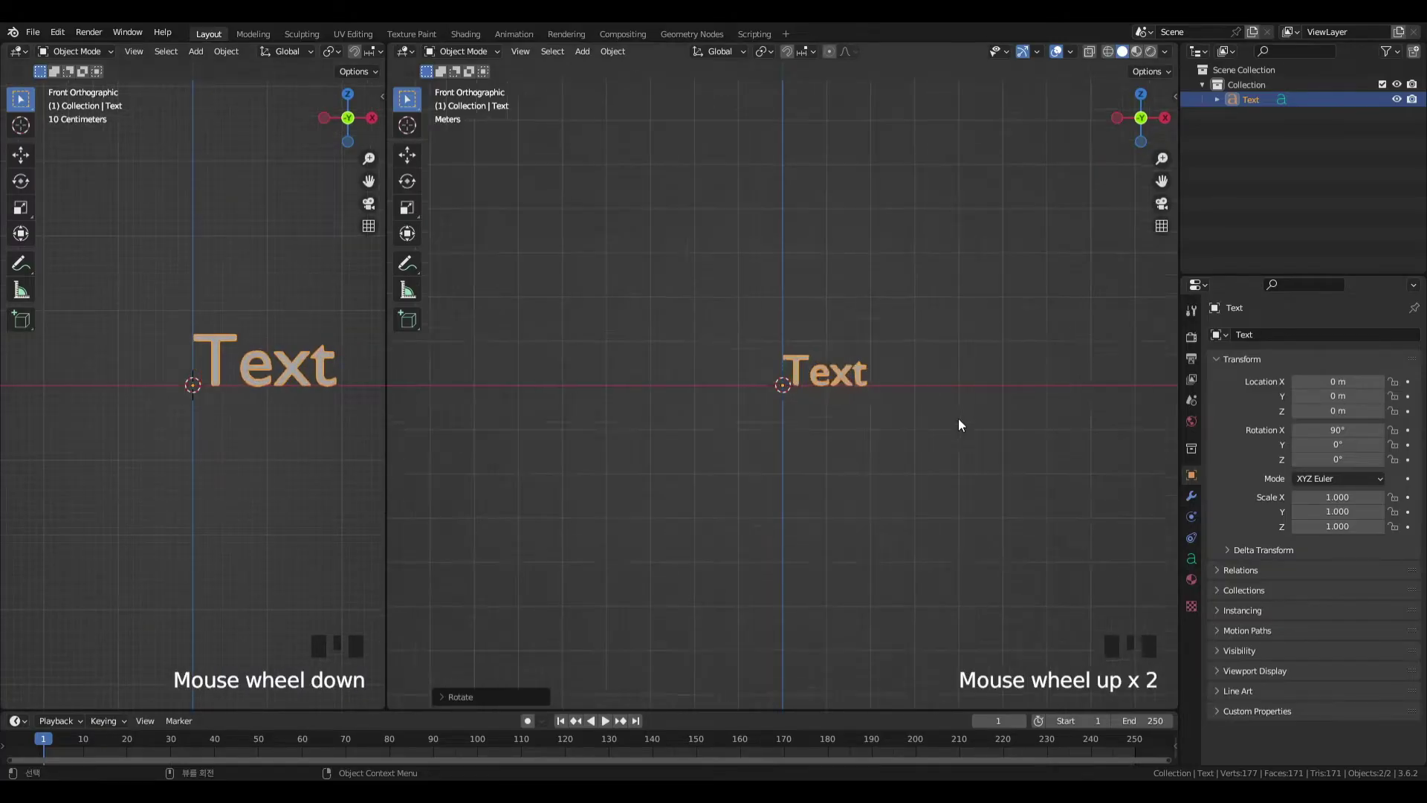
{"action": "left_click", "coordinate": [1190, 559]}
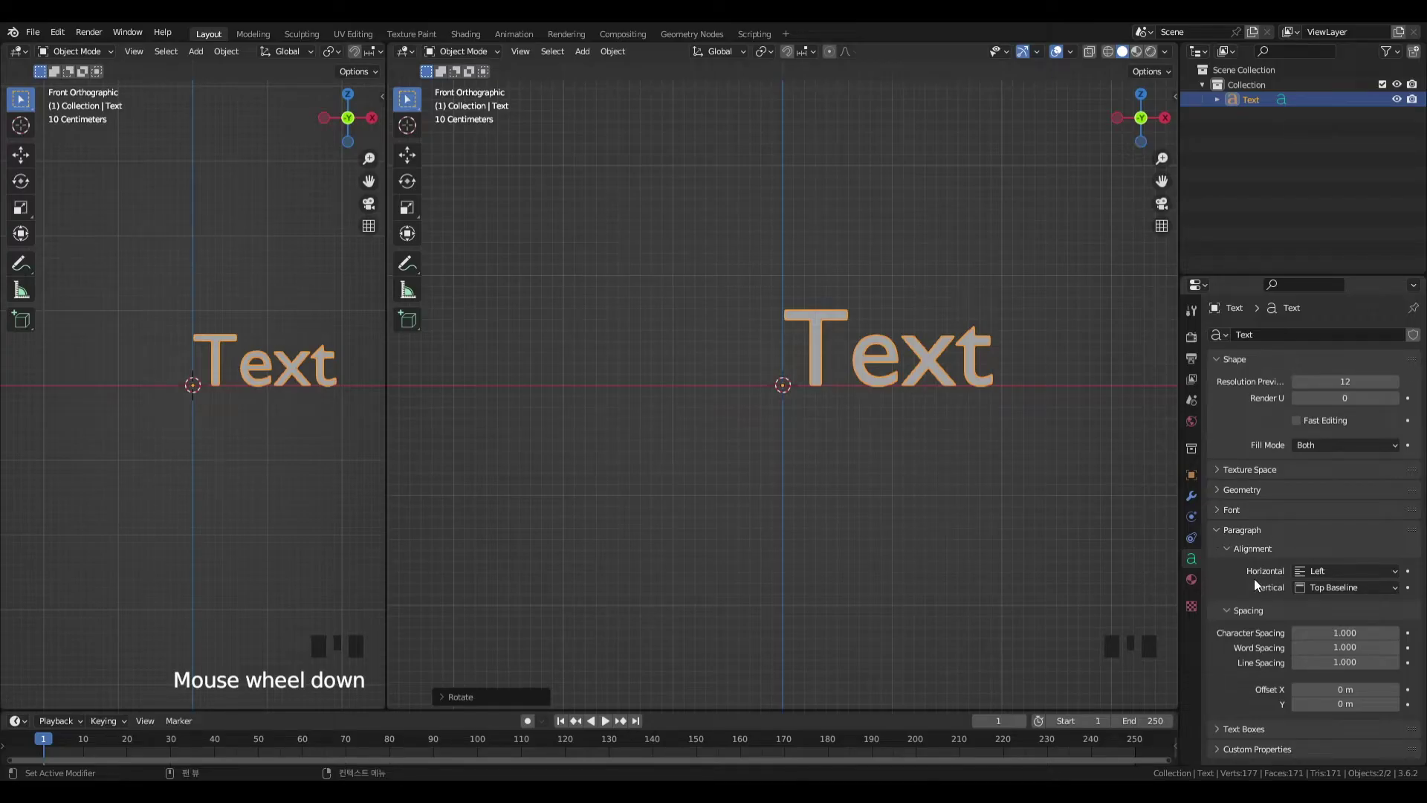
{"action": "left_click", "coordinate": [1326, 571]}
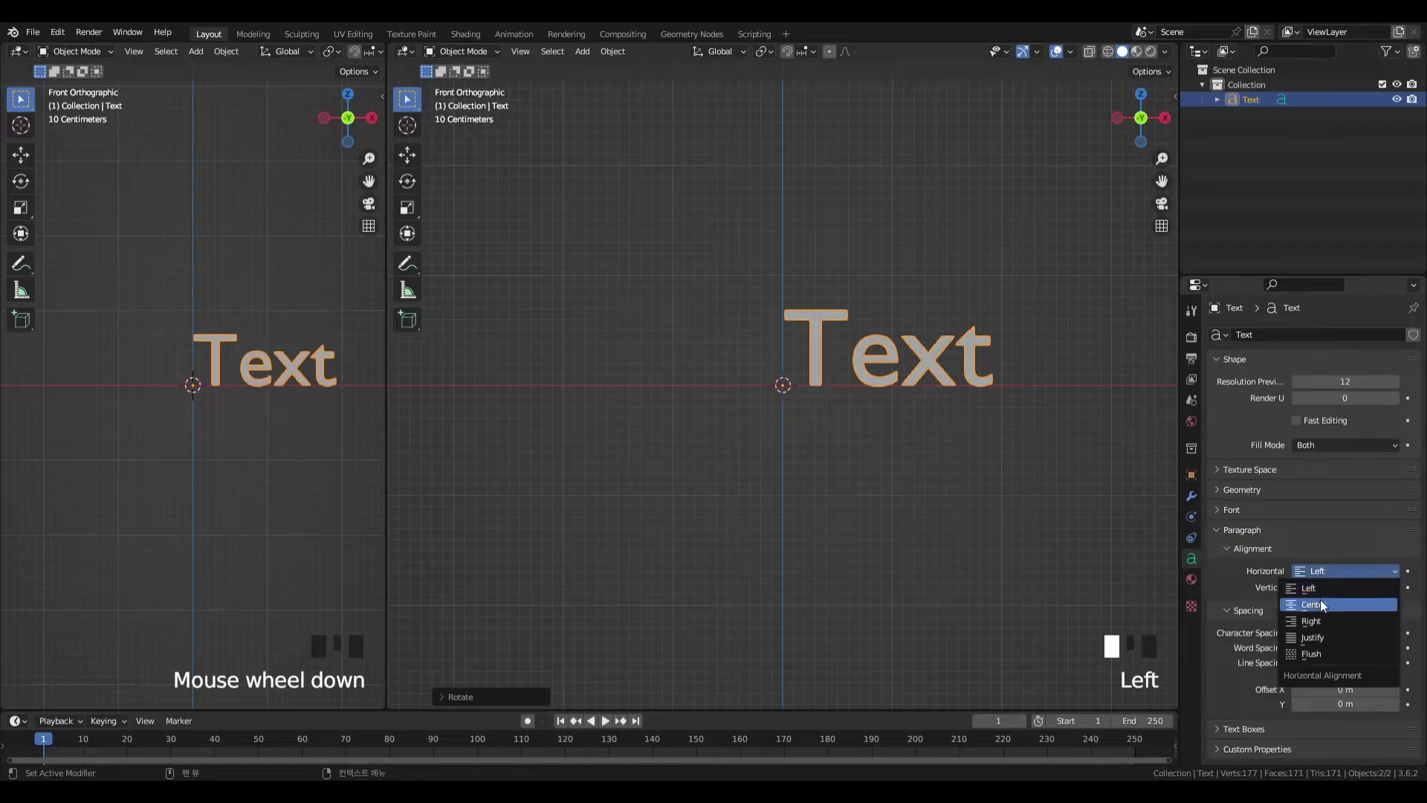
{"action": "left_click", "coordinate": [1344, 602]}
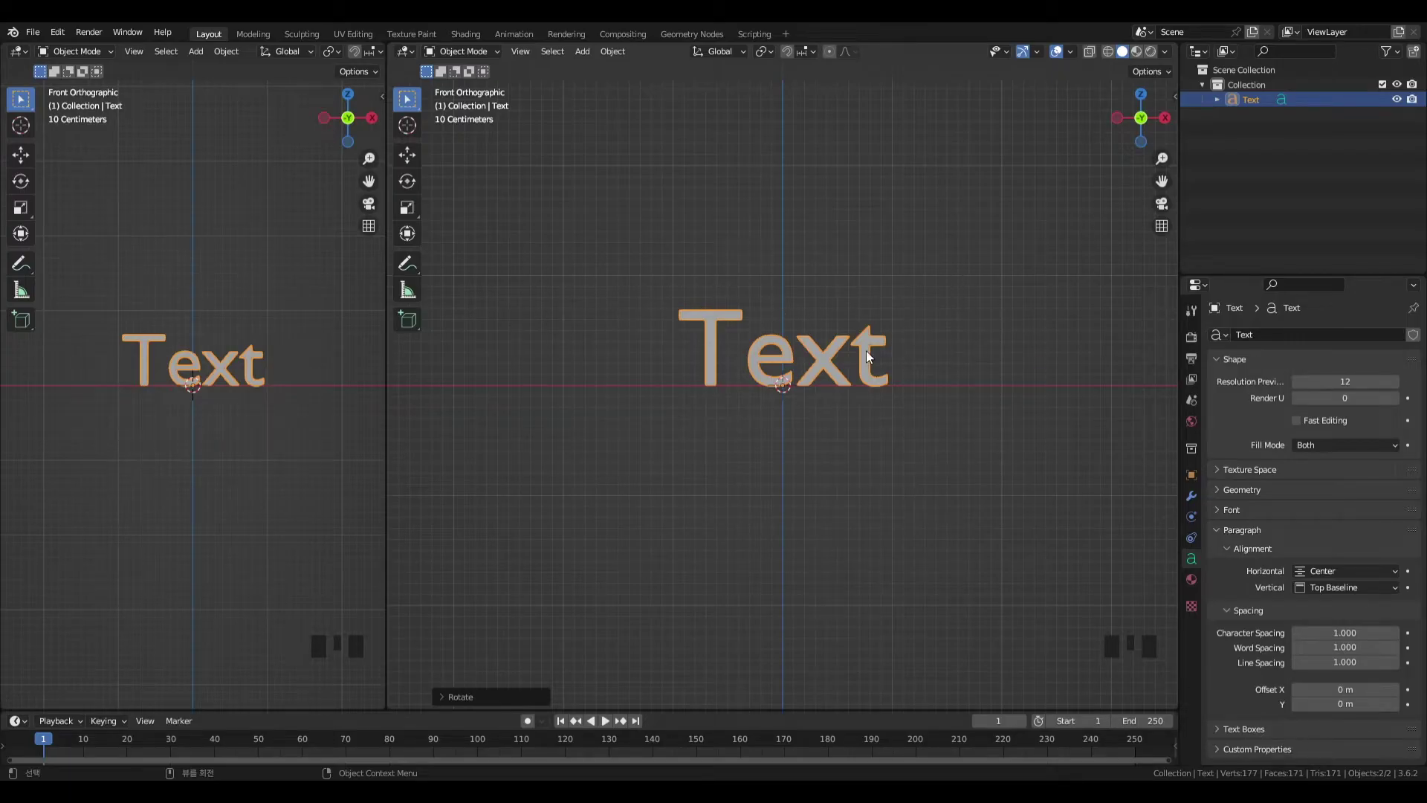
- Replace the text object's default wording with "DDANGKING" and return to Object Mode
{"action": "key", "text": "Tab"}
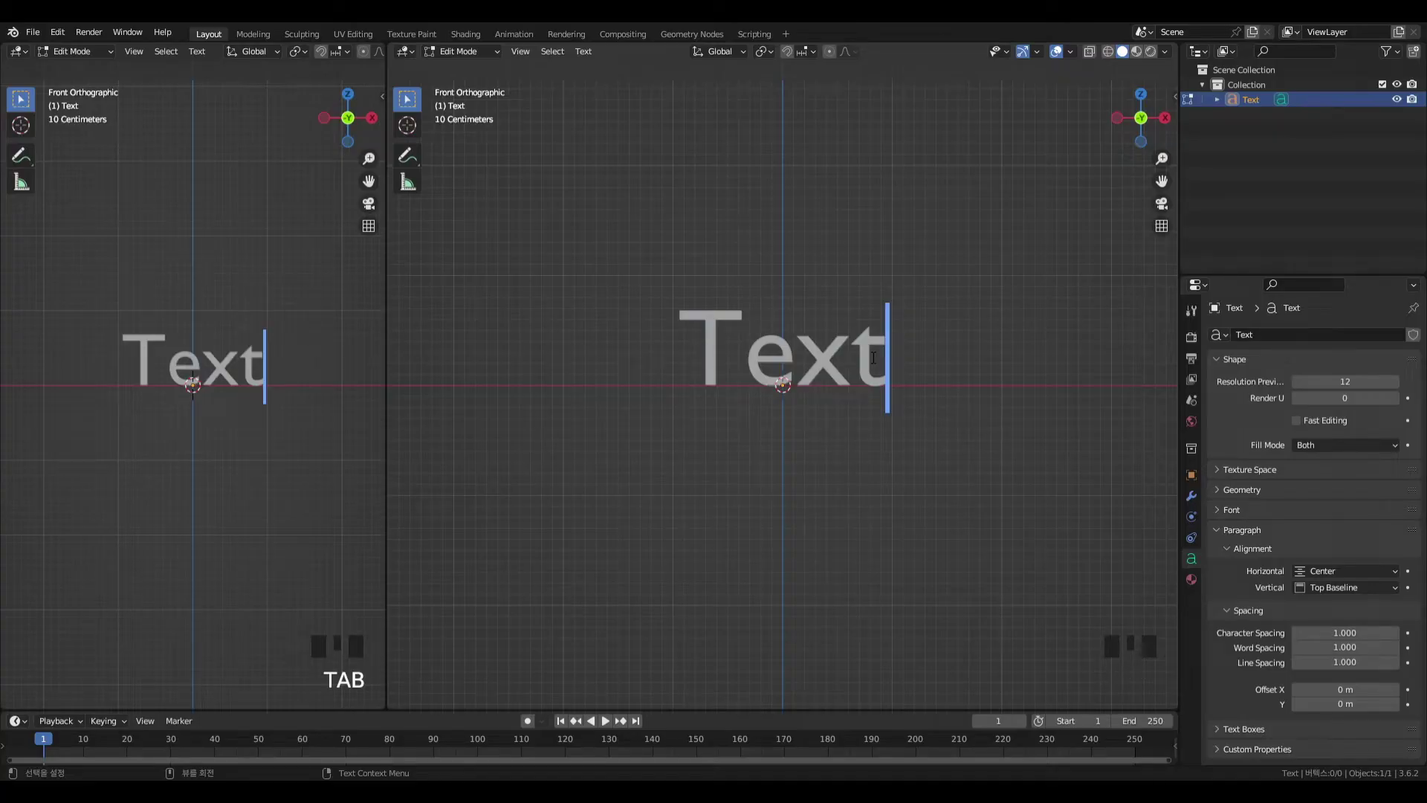
{"action": "key", "text": "BackSpace"}
{"action": "key", "text": "BackSpace"}
{"action": "key", "text": "BackSpace"}
{"action": "key", "text": "BackSpace"}
{"action": "key", "text": "BackSpace"}
{"action": "key", "text": "BackSpace"}
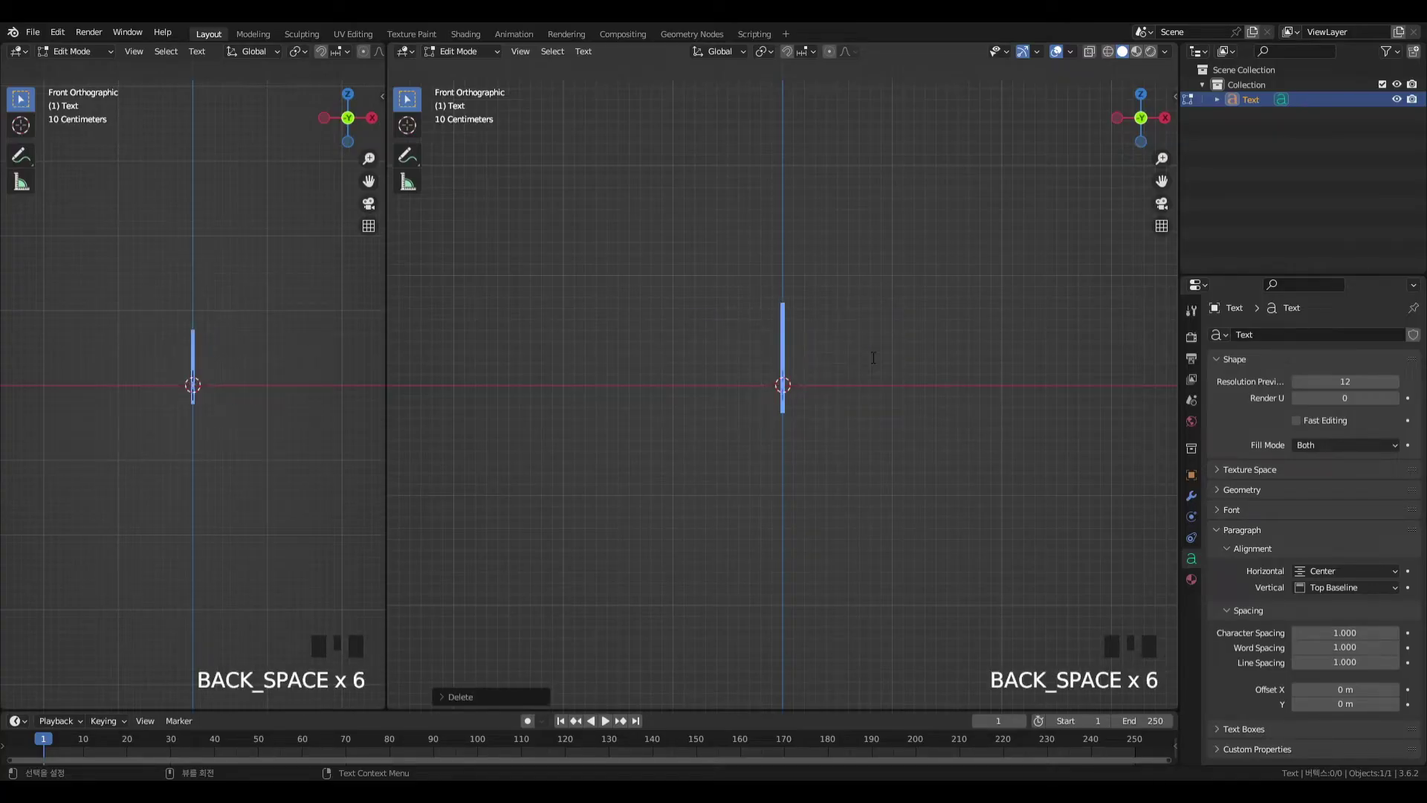
{"action": "type", "text": "ddd"}
{"action": "key", "text": "BackSpace"}
{"action": "key", "text": "BackSpace"}
{"action": "key", "text": "BackSpace"}
{"action": "key", "text": "BackSpace"}
{"action": "key", "text": "BackSpace"}
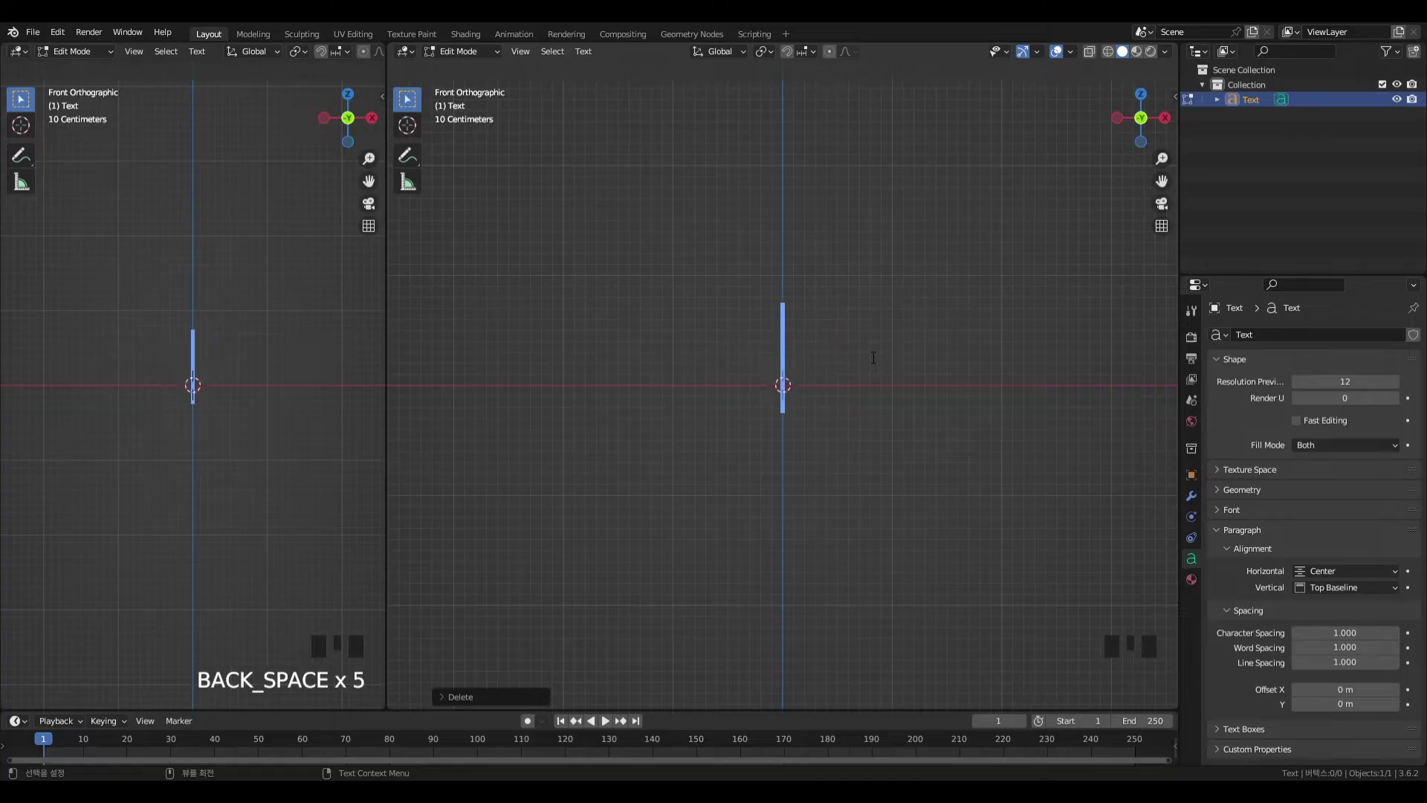
{"action": "type", "text": "DDANG"}
{"action": "key", "text": "BackSpace"}
{"action": "type", "text": "N"}
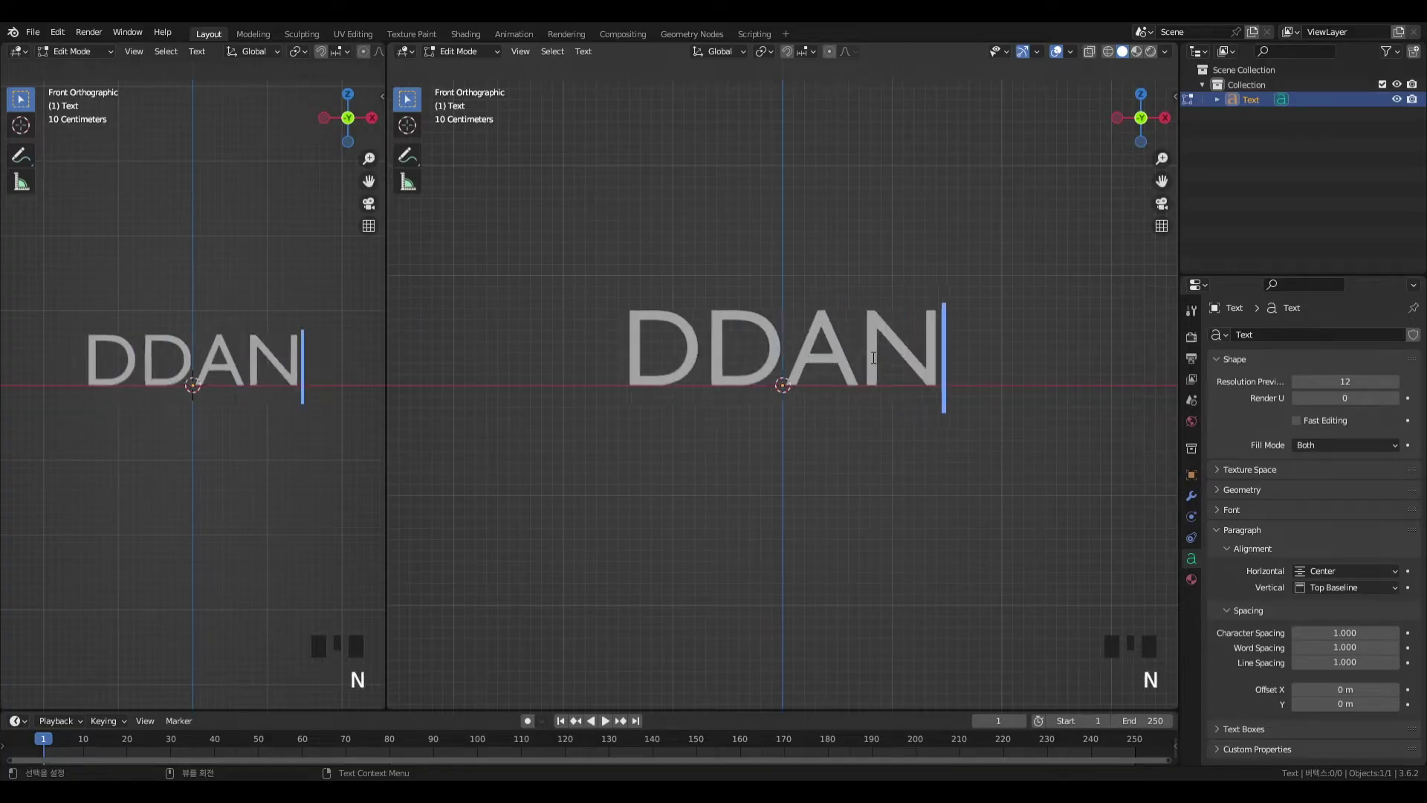
{"action": "type", "text": "GKING"}
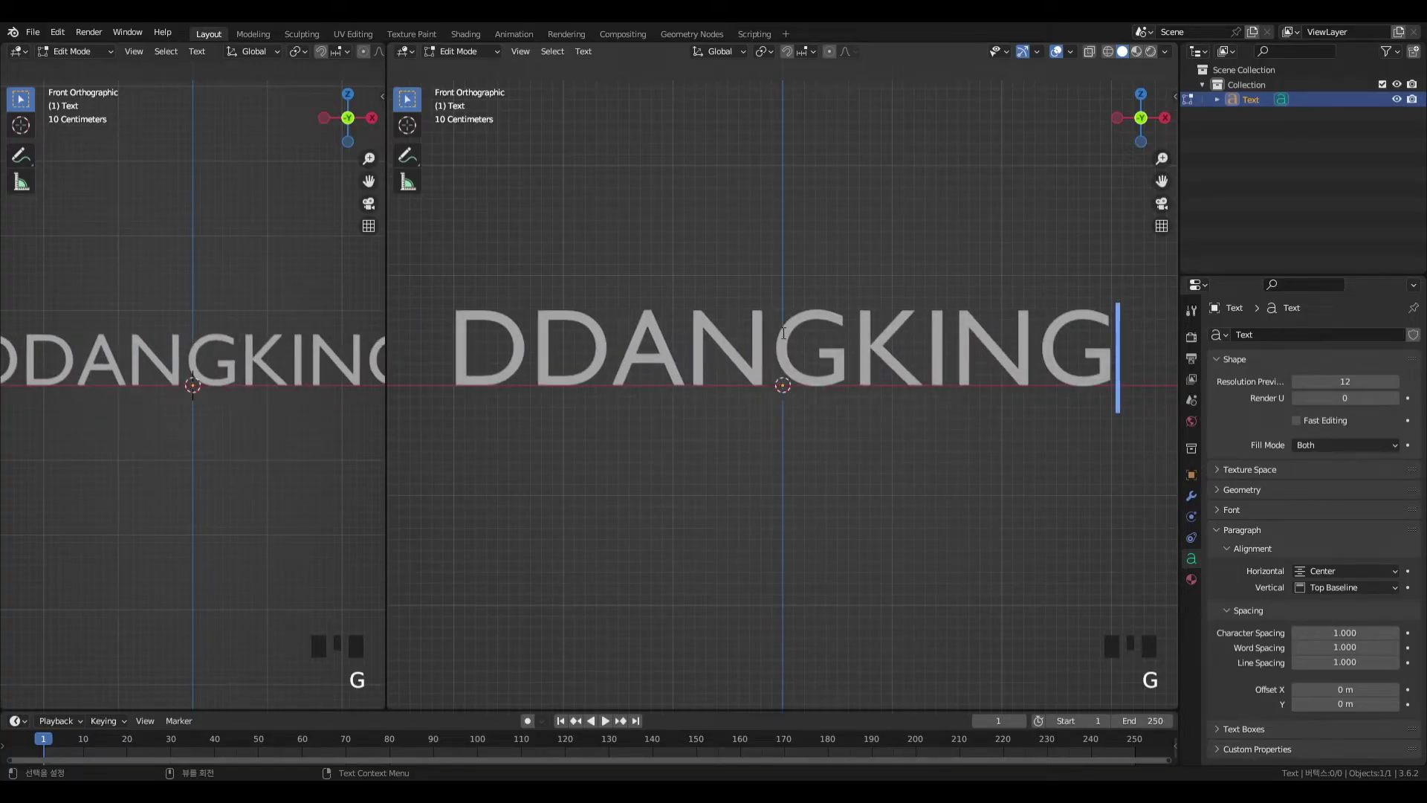
{"action": "scroll", "coordinate": [205, 402], "scroll_direction": "down", "scroll_amount": 2}
{"action": "scroll", "coordinate": [964, 379], "scroll_direction": "down", "scroll_amount": 3}
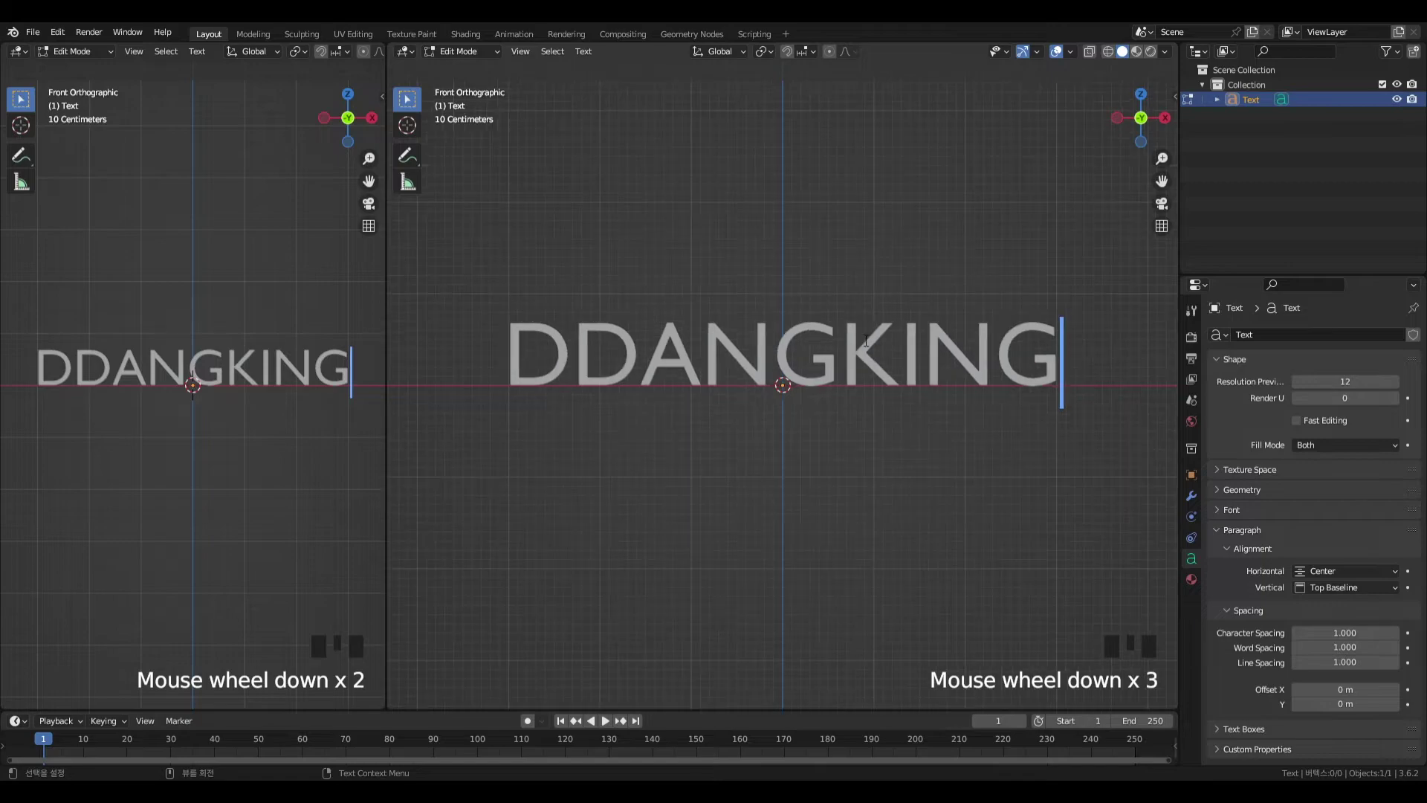
{"action": "key", "text": "Tab"}
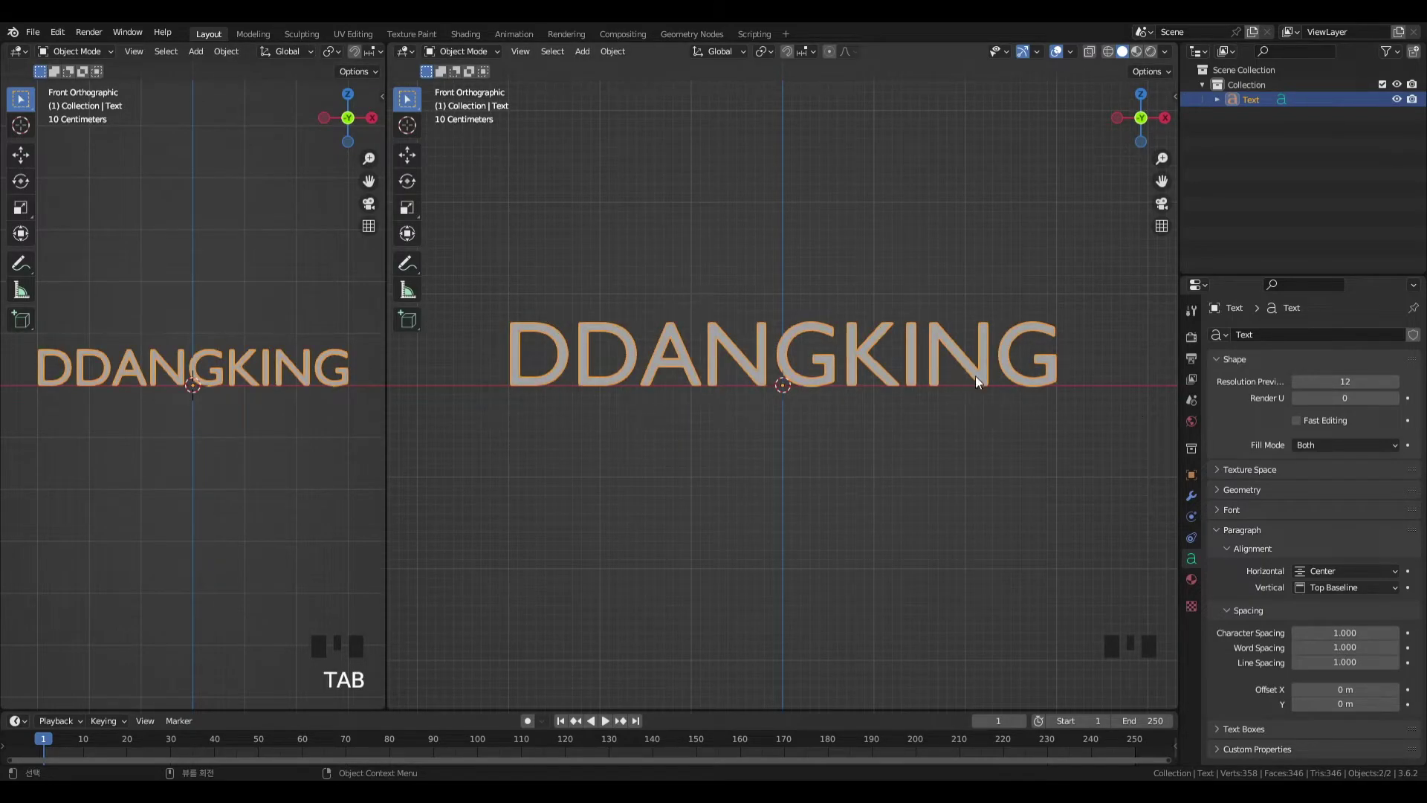
- Give the flat DDANGKING text thickness by setting its geometry extrude to 0.08 m
{"action": "scroll", "coordinate": [975, 376], "scroll_direction": "down", "scroll_amount": 3}
{"action": "scroll", "coordinate": [921, 429], "scroll_direction": "down", "scroll_amount": 2}
{"action": "scroll", "coordinate": [972, 414], "scroll_direction": "up", "scroll_amount": 2}
{"action": "scroll", "coordinate": [1041, 440], "scroll_direction": "down", "scroll_amount": 1}
{"action": "middle_click_drag", "start_coordinate": [1040, 444], "coordinate": [1167, 483]}
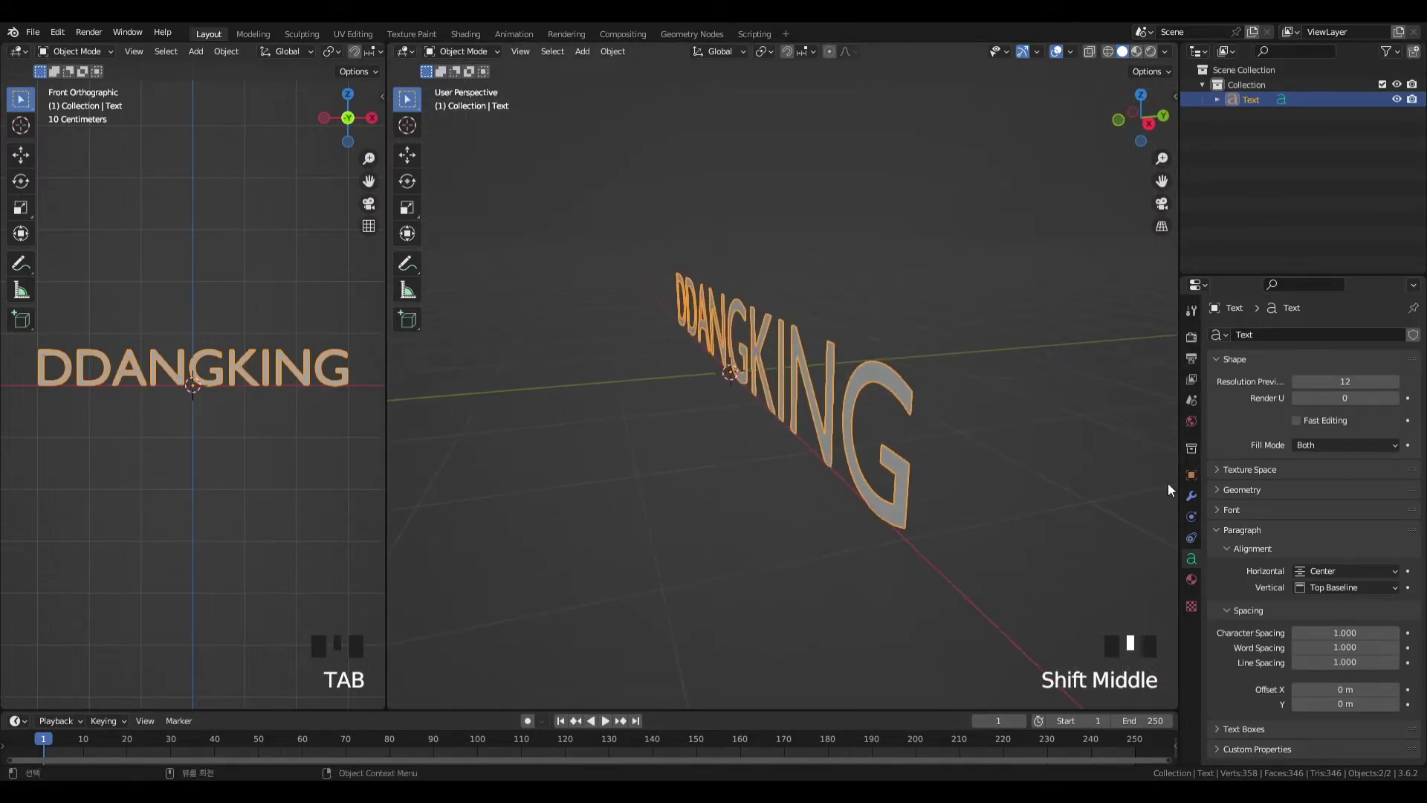
{"action": "left_click", "coordinate": [1224, 530]}
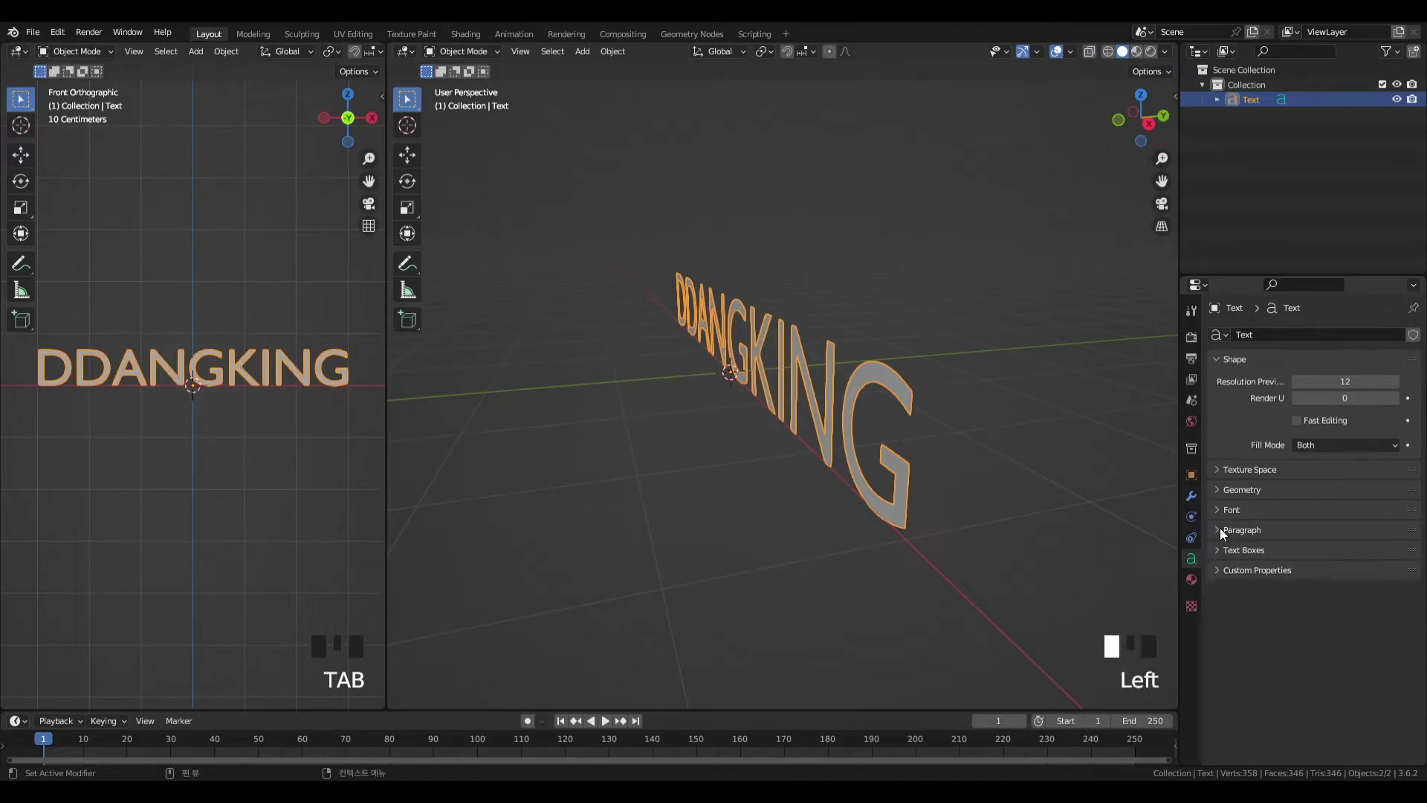
{"action": "left_click", "coordinate": [1238, 489]}
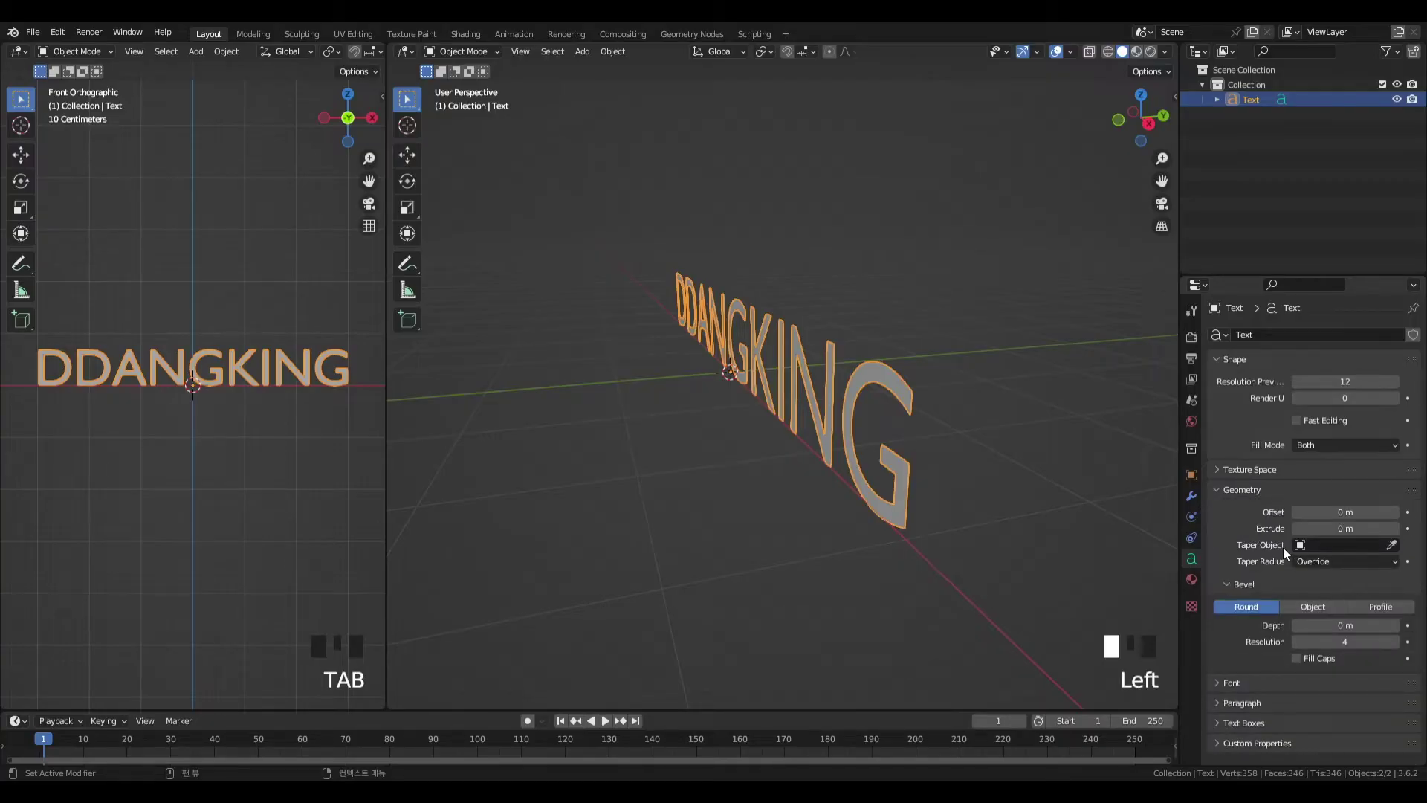
{"action": "left_click_drag", "start_coordinate": [1330, 528], "coordinate": [1360, 528]}
{"action": "middle_click_drag", "start_coordinate": [867, 443], "coordinate": [833, 432]}
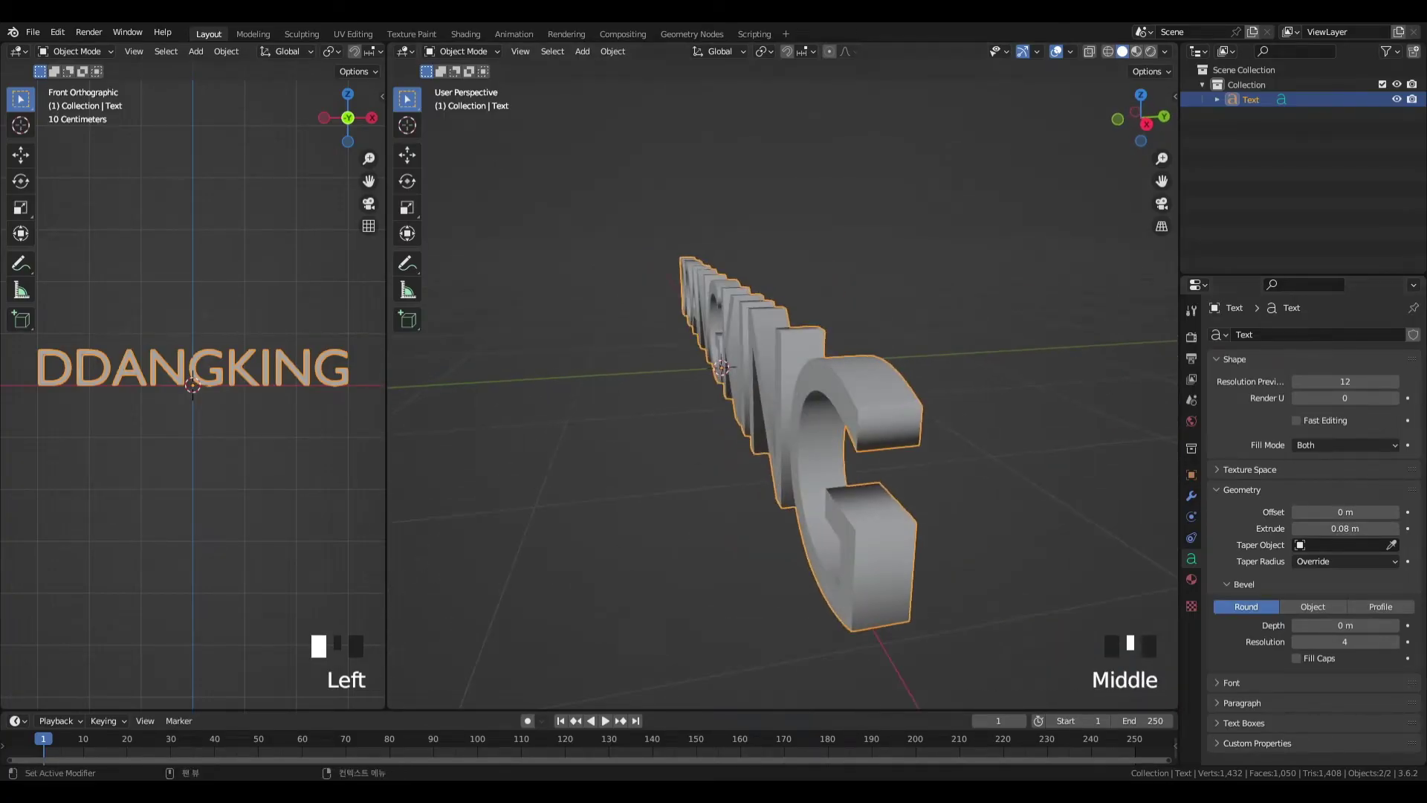
{"action": "left_click_drag", "start_coordinate": [1340, 531], "coordinate": [1342, 531]}
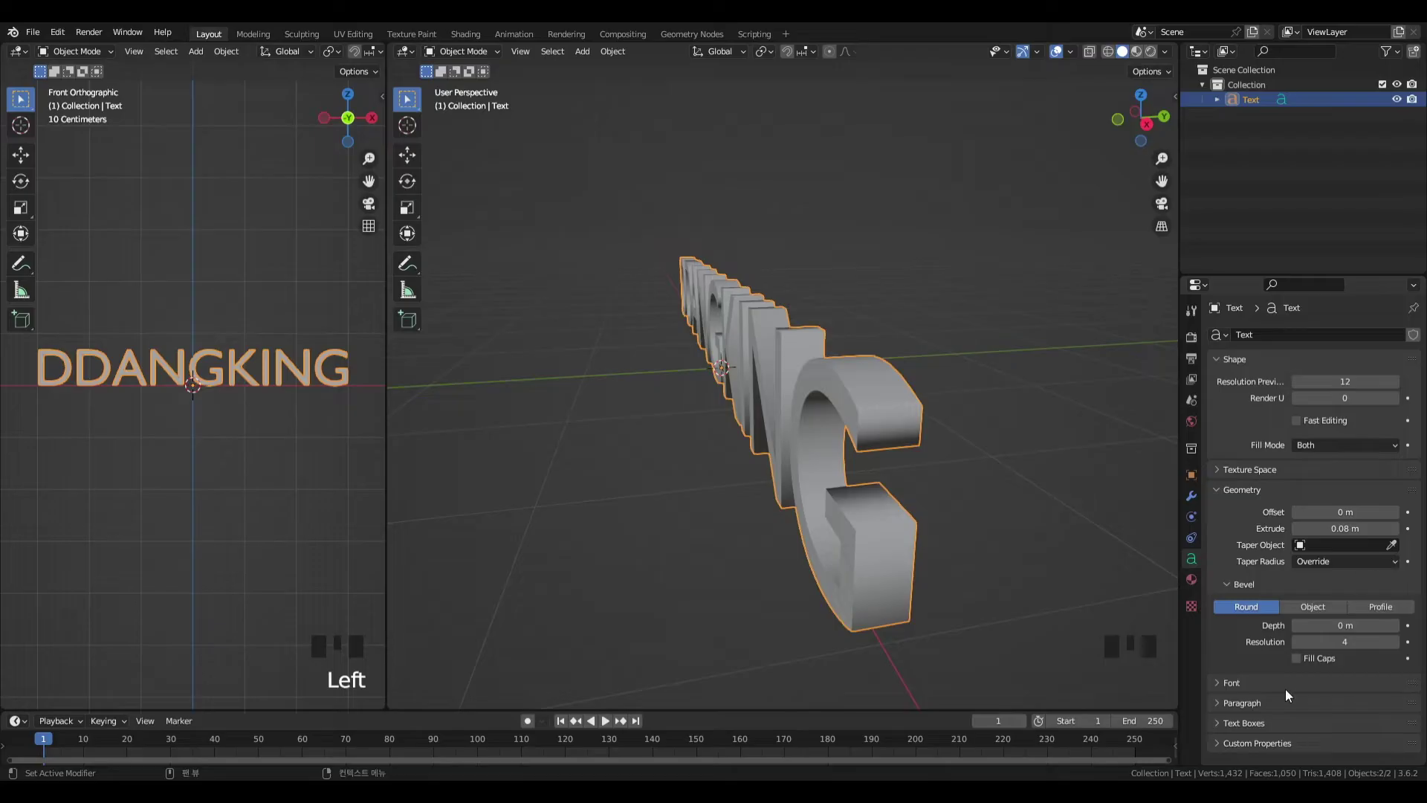
{"action": "left_click", "coordinate": [1220, 490]}
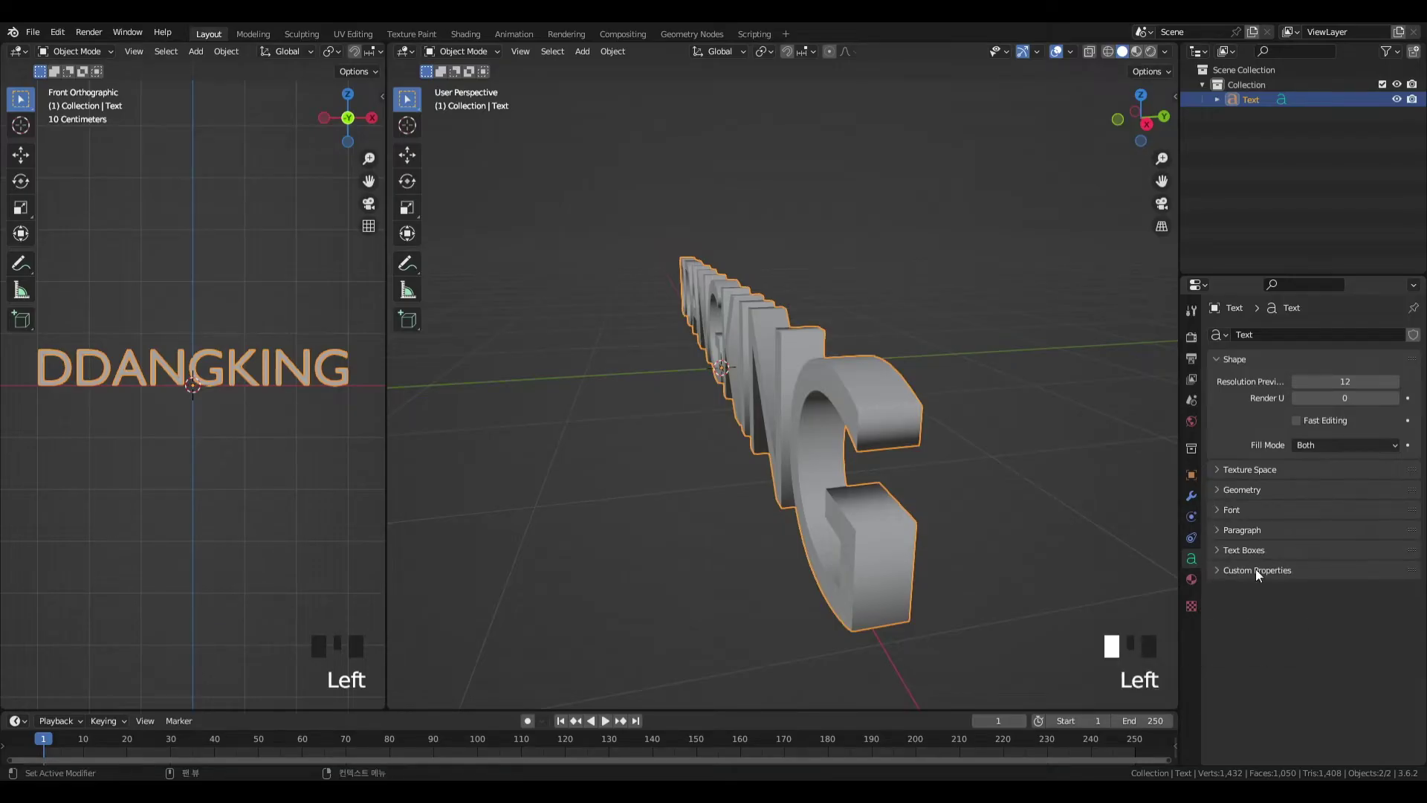
- Load the RixInooAriDuri font file as the text's Regular font
{"action": "middle_click_drag", "start_coordinate": [859, 346], "coordinate": [831, 403]}
{"action": "scroll", "coordinate": [849, 457], "scroll_direction": "down", "scroll_amount": 2}
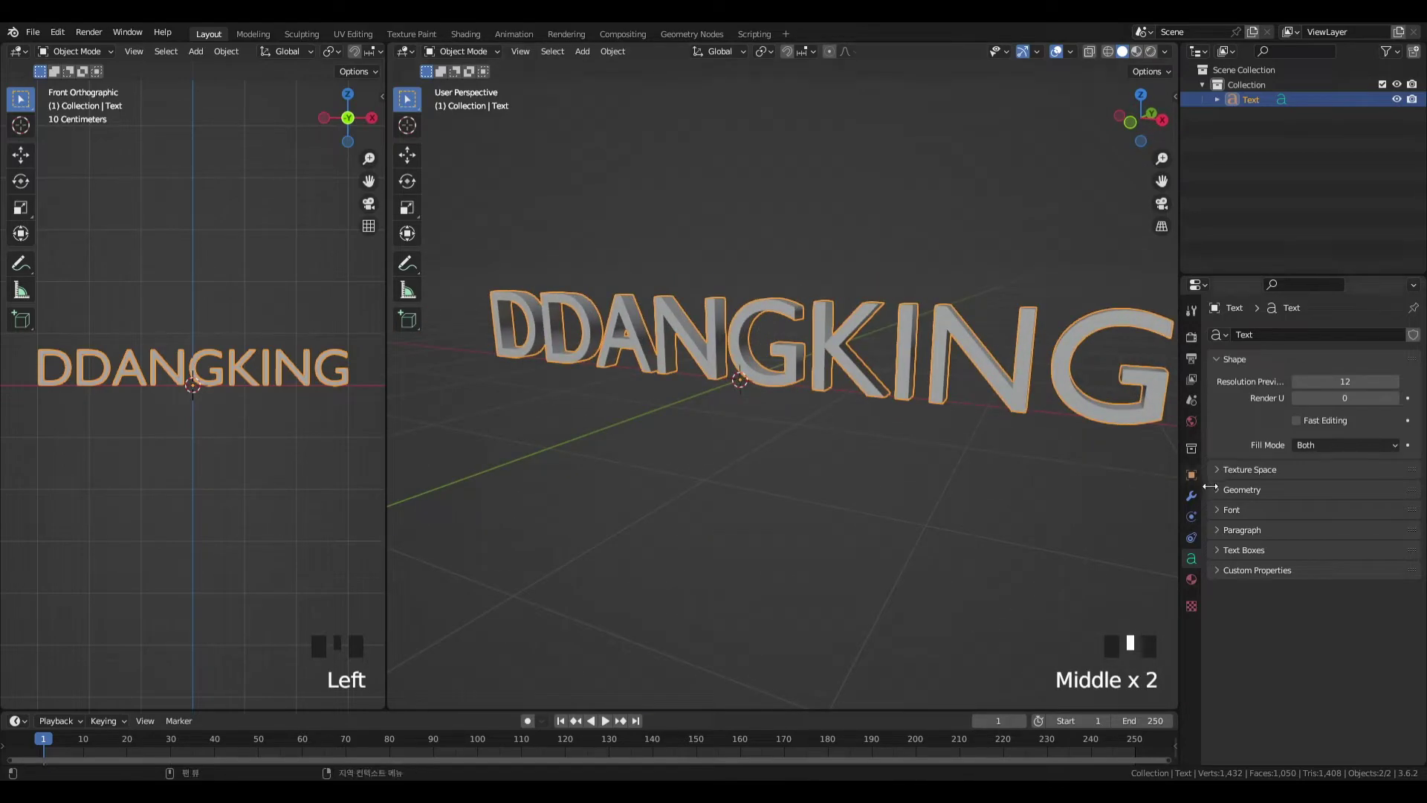
{"action": "left_click", "coordinate": [1219, 512]}
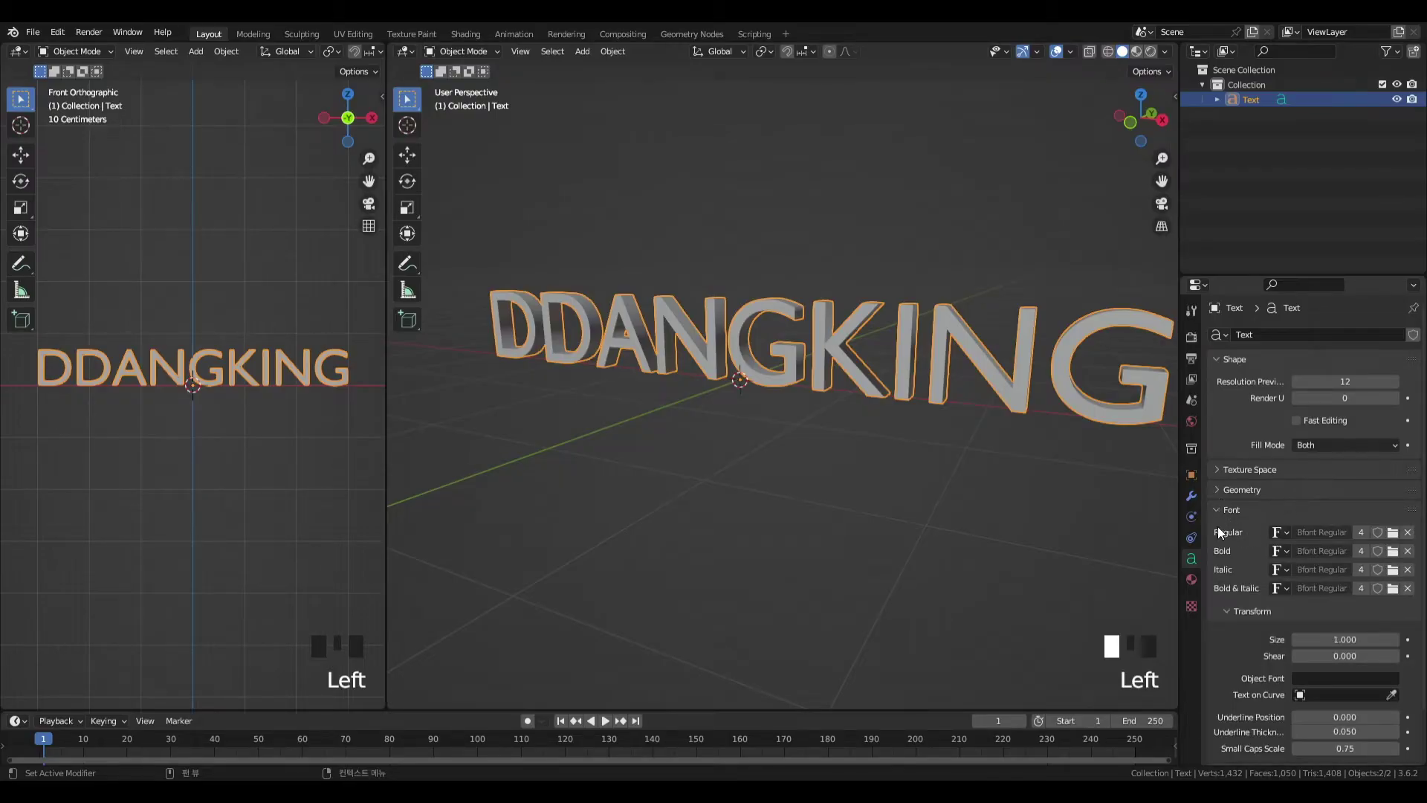
{"action": "left_click", "coordinate": [1393, 534]}
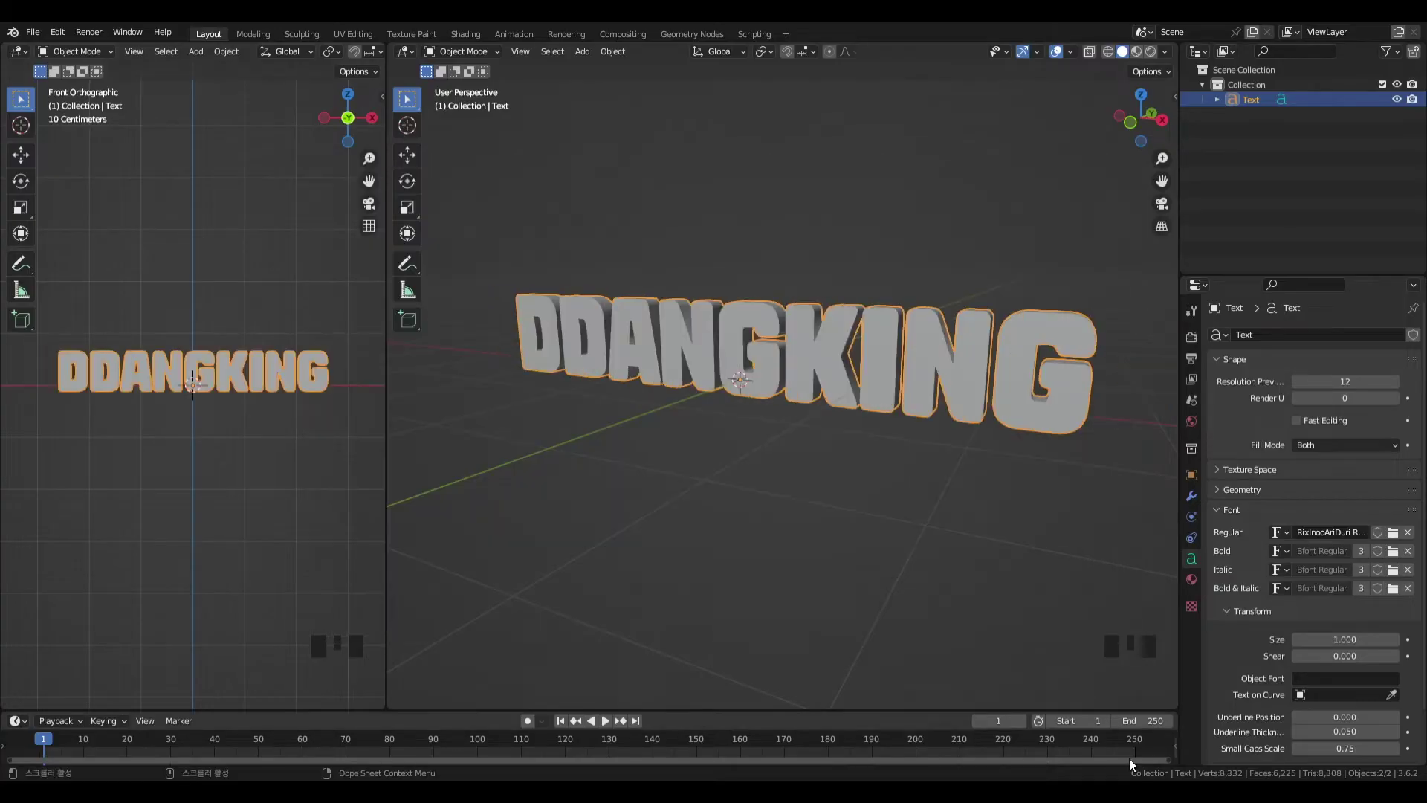
{"action": "middle_click_drag", "start_coordinate": [559, 265], "coordinate": [769, 266], "text": "shift"}
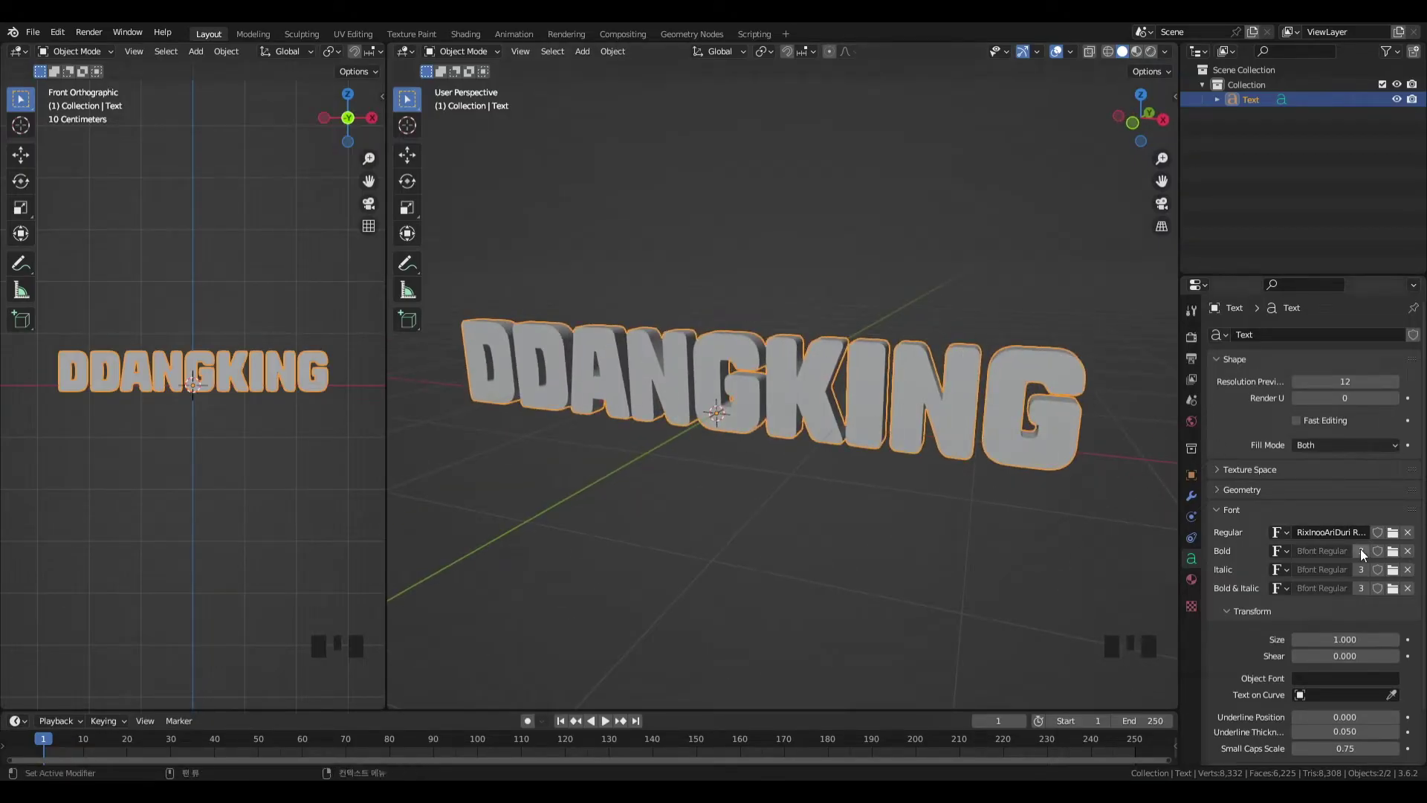
{"action": "left_click", "coordinate": [1215, 510]}
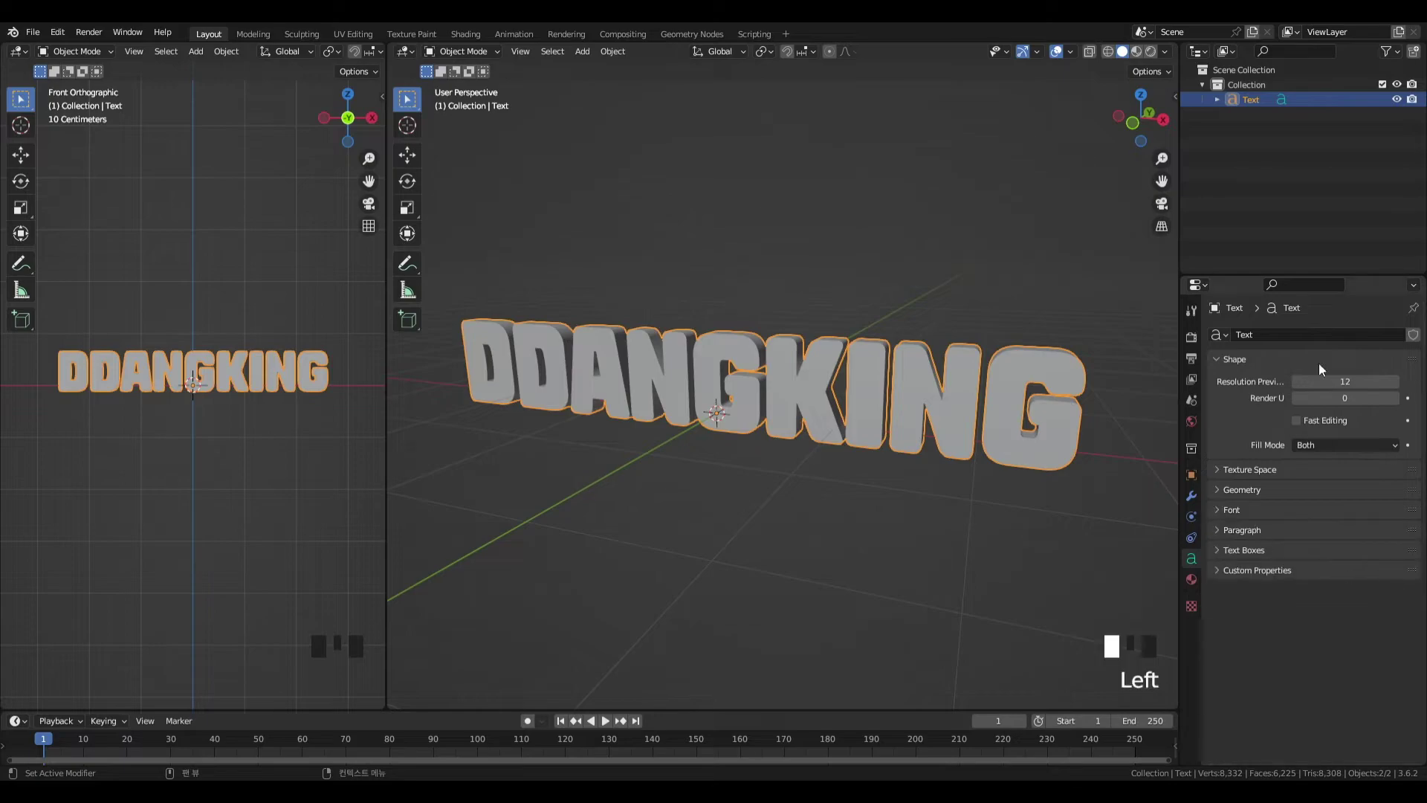
- Turn on the Wireframe overlay in the large viewport to inspect the text's surface topology
{"action": "middle_click_drag", "start_coordinate": [947, 416], "coordinate": [941, 468]}
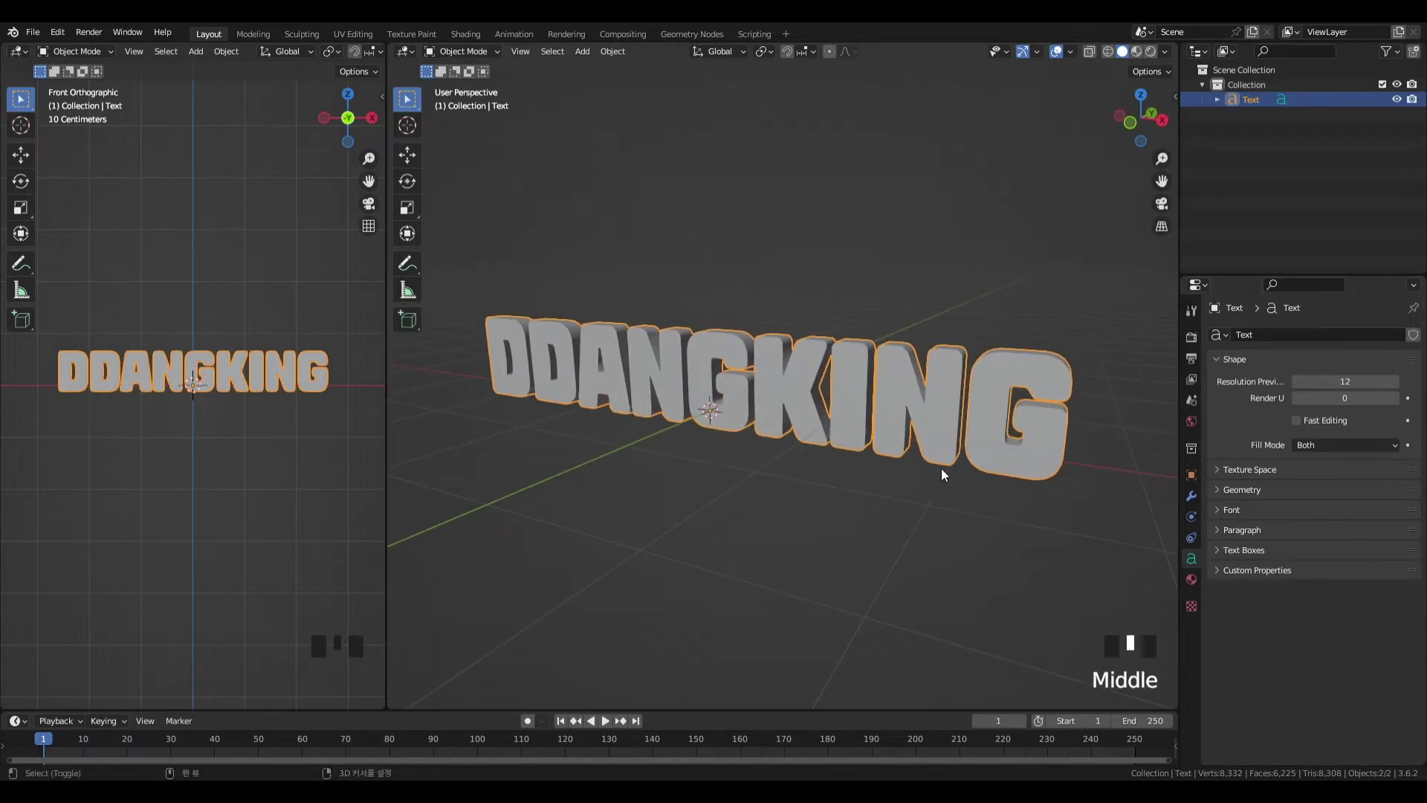
{"action": "scroll", "coordinate": [1150, 475], "scroll_direction": "down", "scroll_amount": 3}
{"action": "scroll", "coordinate": [1046, 485], "scroll_direction": "up", "scroll_amount": 2}
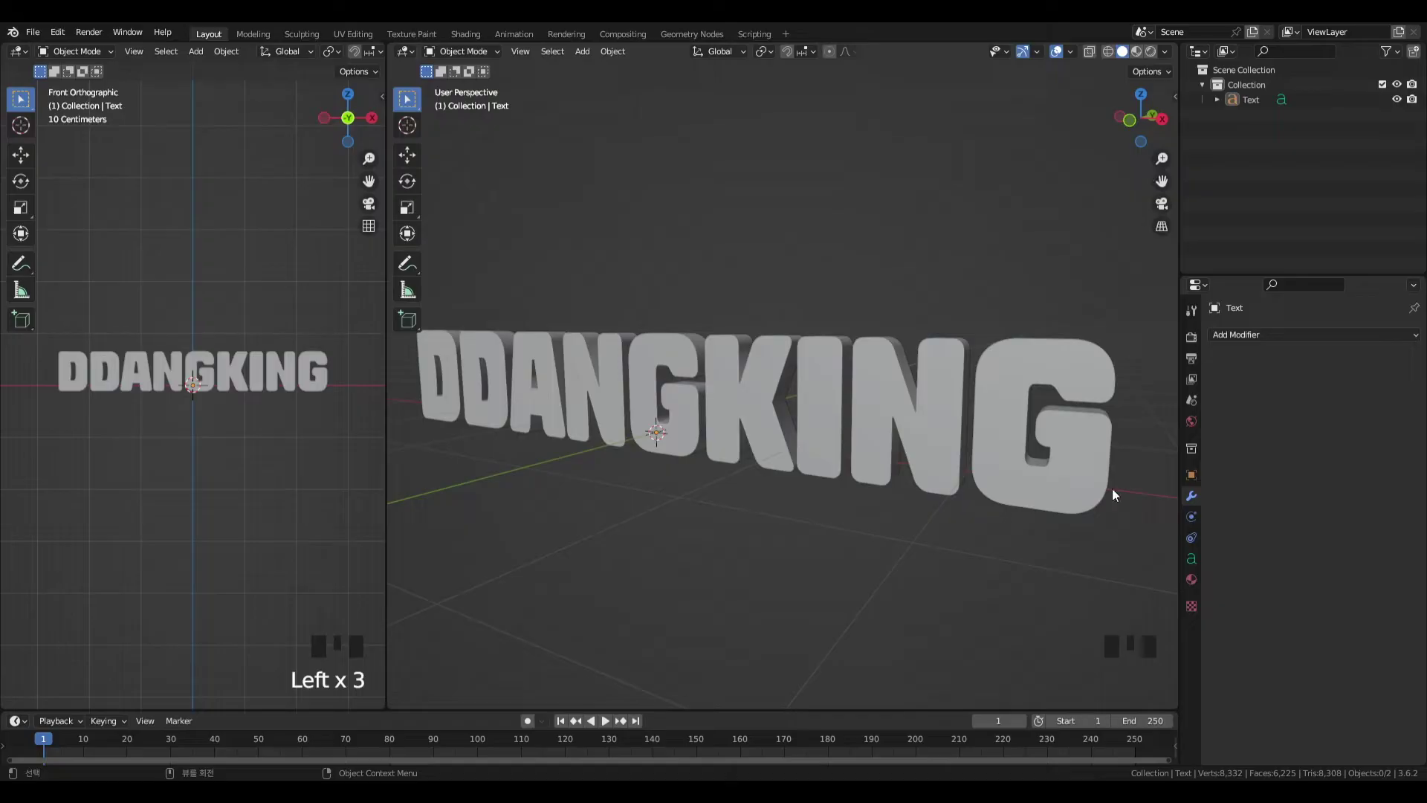
{"action": "left_click", "coordinate": [1073, 50]}
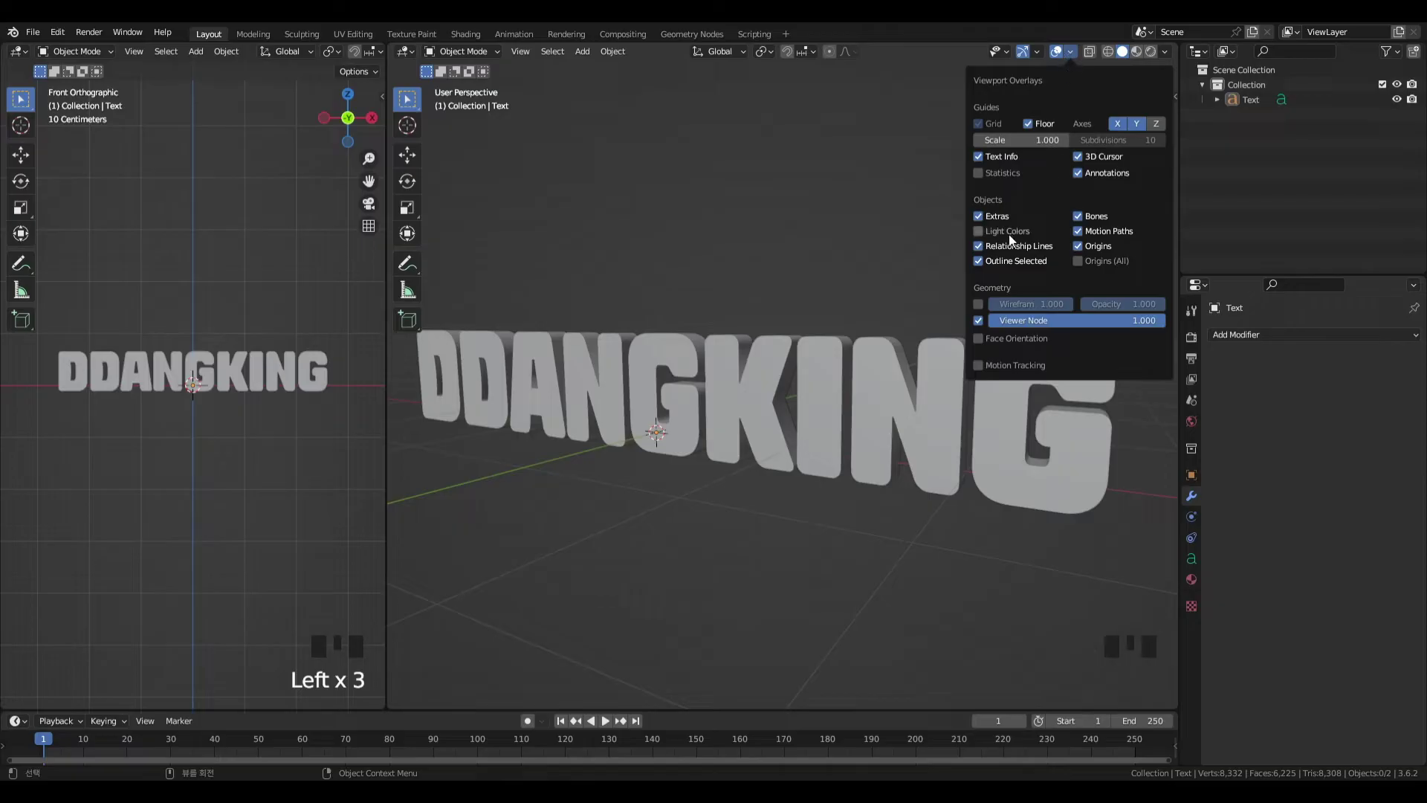
{"action": "left_click", "coordinate": [980, 305]}
{"action": "left_click", "coordinate": [803, 351]}
{"action": "scroll", "coordinate": [1086, 350], "scroll_direction": "up", "scroll_amount": 1}
{"action": "middle_click_drag", "start_coordinate": [1085, 351], "coordinate": [1076, 354]}
{"action": "scroll", "coordinate": [1025, 364], "scroll_direction": "down", "scroll_amount": 2}
{"action": "scroll", "coordinate": [975, 376], "scroll_direction": "up", "scroll_amount": 1}
{"action": "middle_click_drag", "start_coordinate": [976, 377], "coordinate": [1045, 368]}
- Add a Decimate modifier to the text object and set it to Planar mode
{"action": "left_click", "coordinate": [1045, 367]}
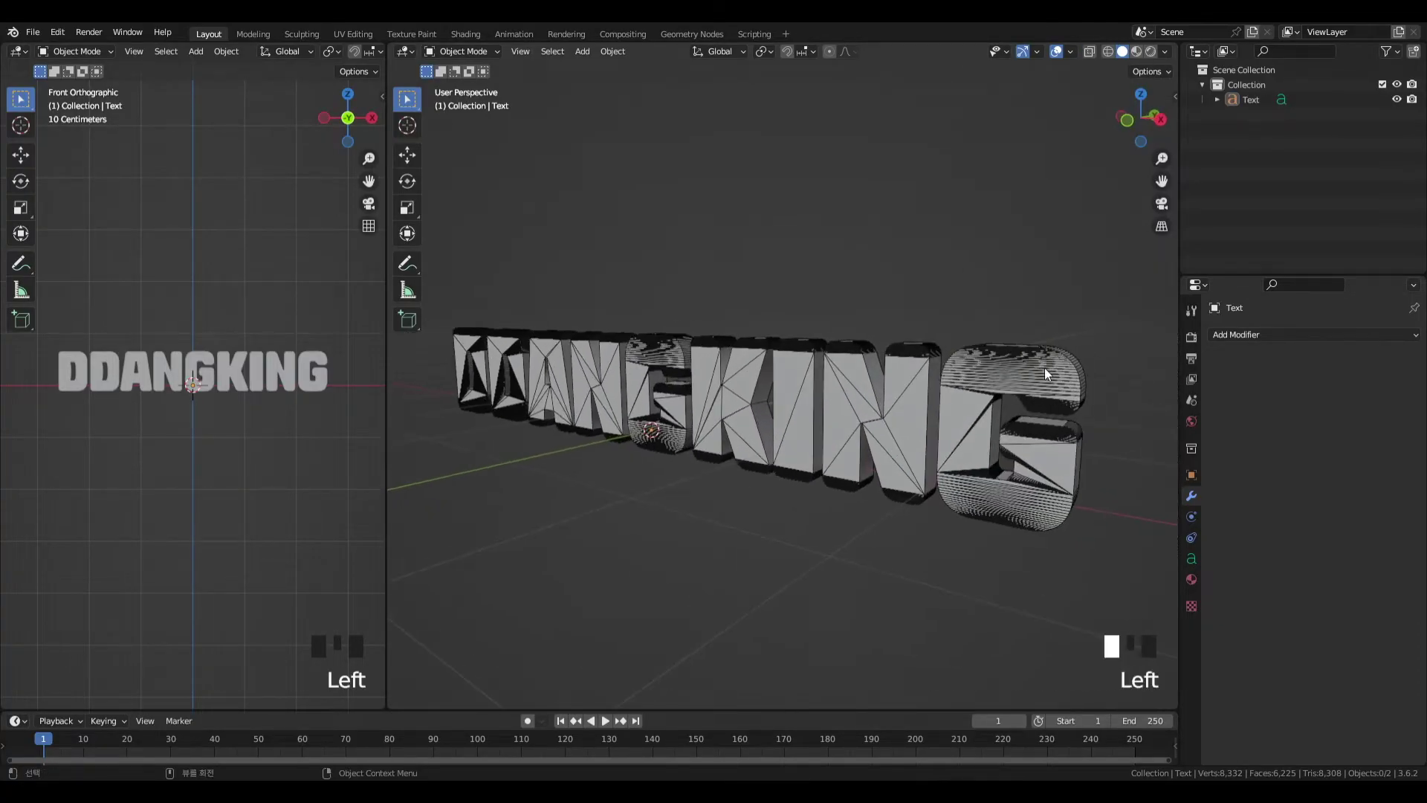
{"action": "left_click", "coordinate": [1191, 494]}
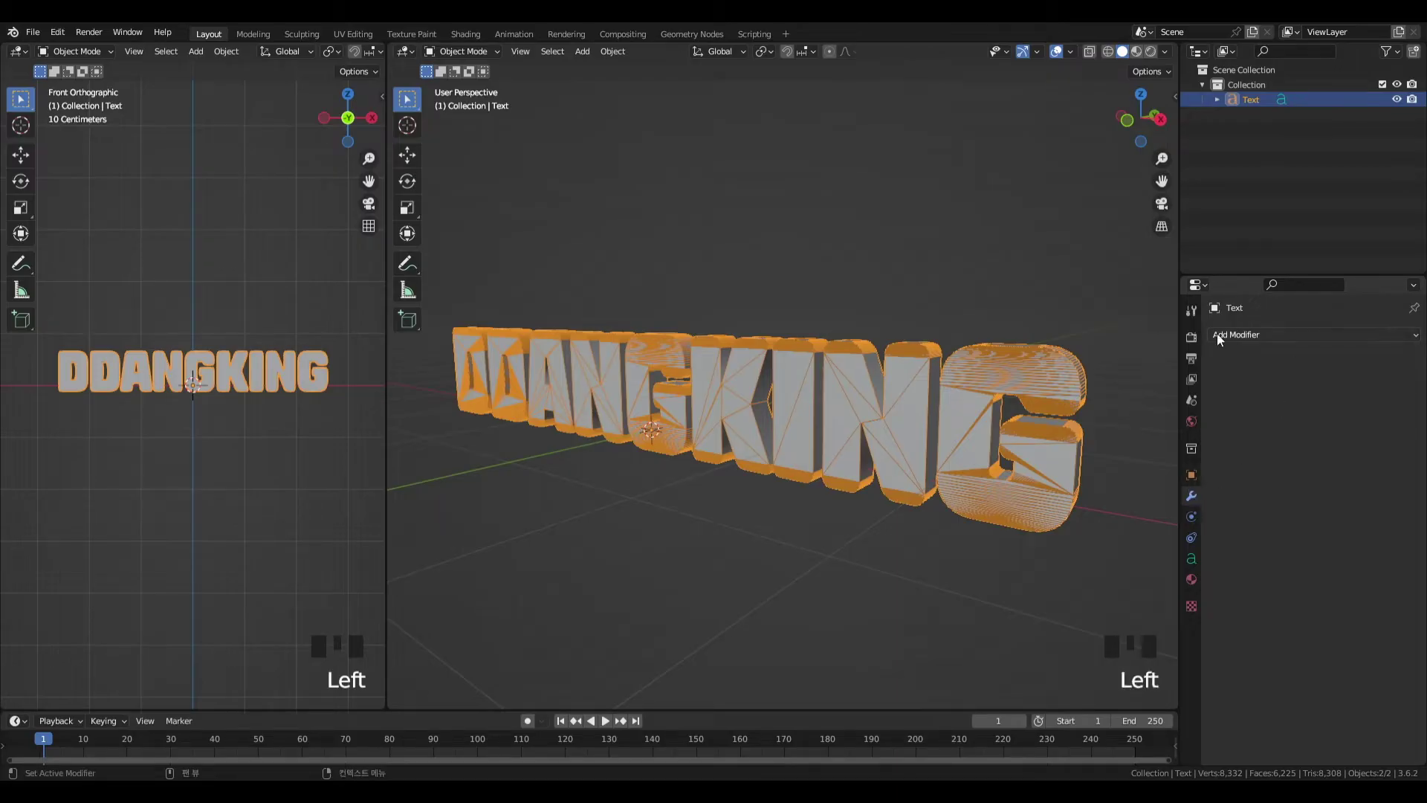
{"action": "left_click", "coordinate": [1289, 334]}
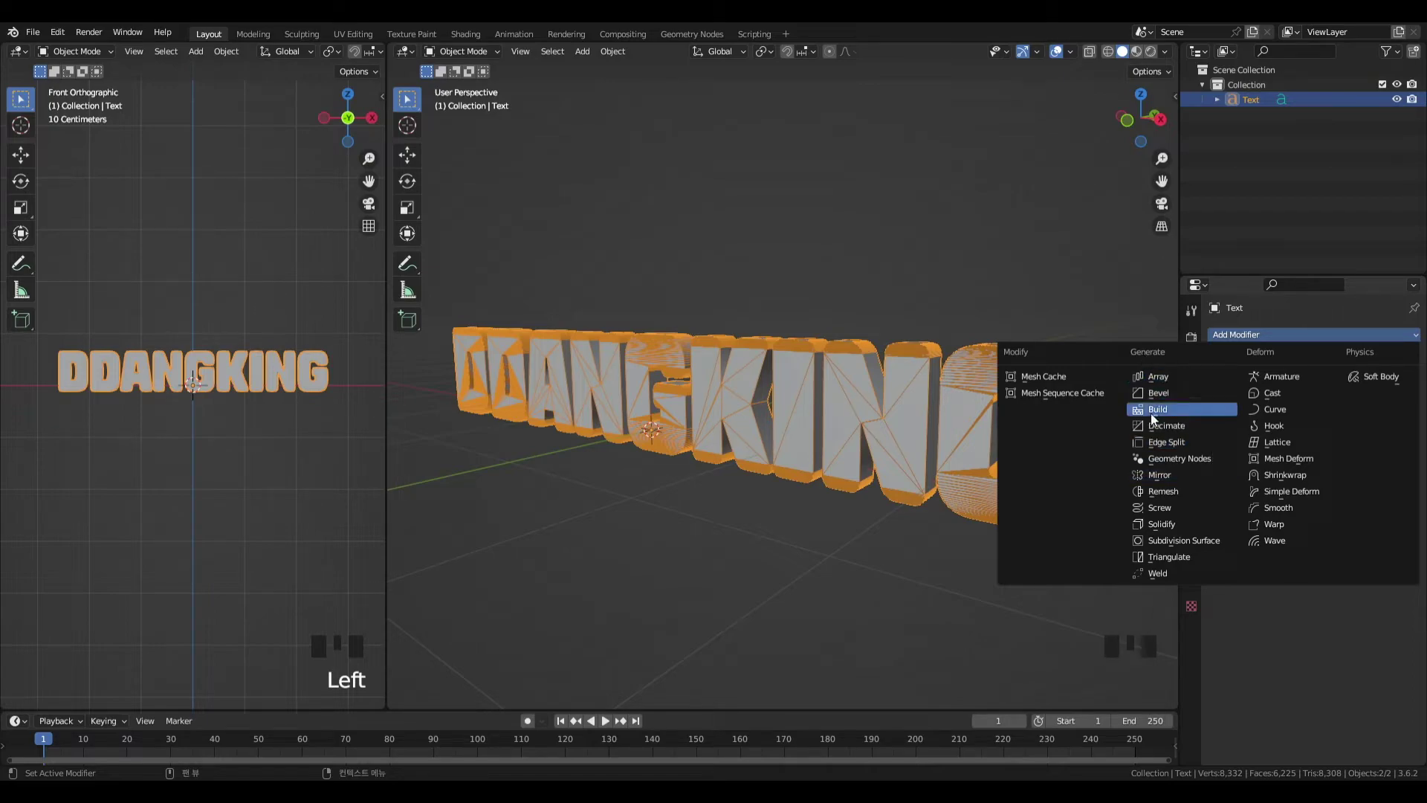
{"action": "left_click", "coordinate": [1192, 426]}
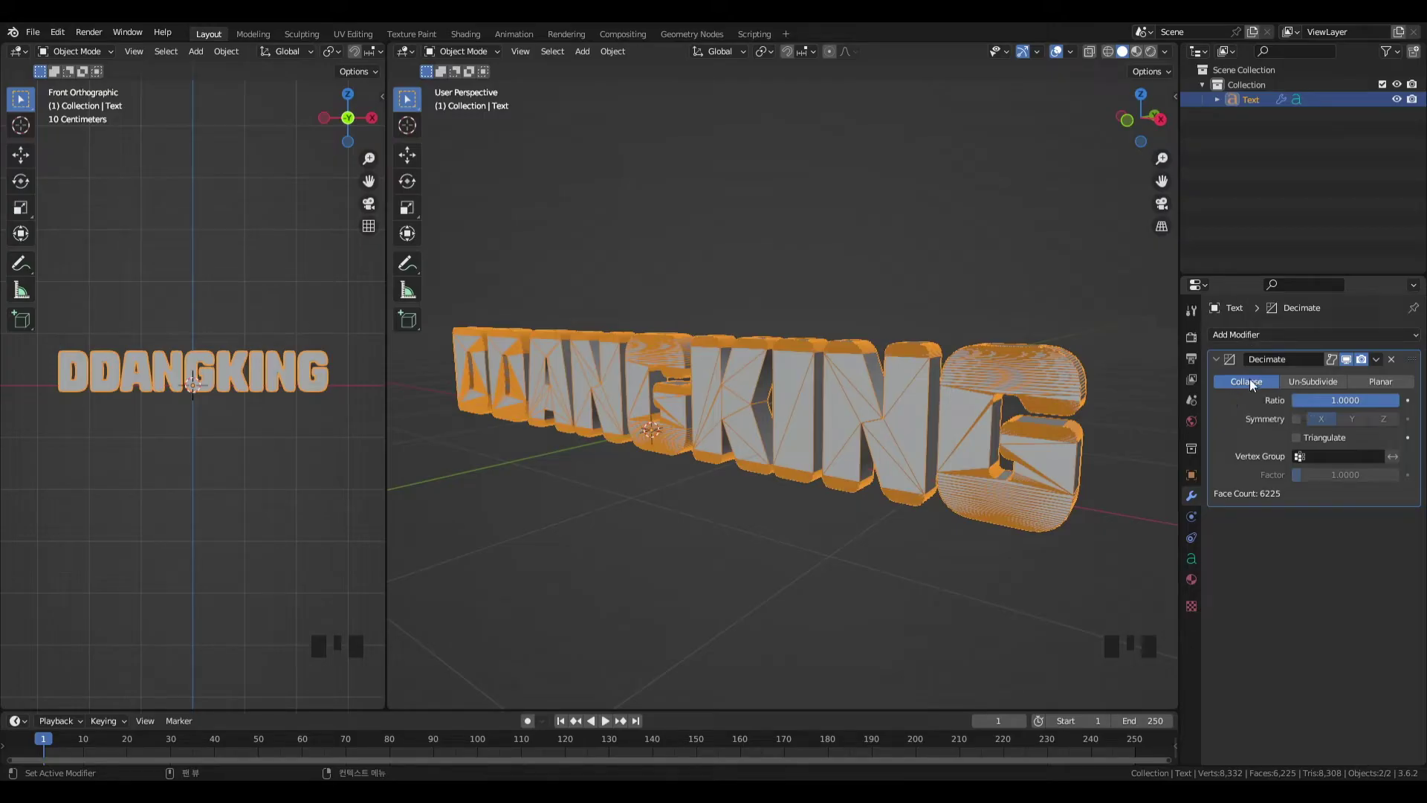
{"action": "left_click", "coordinate": [1383, 383]}
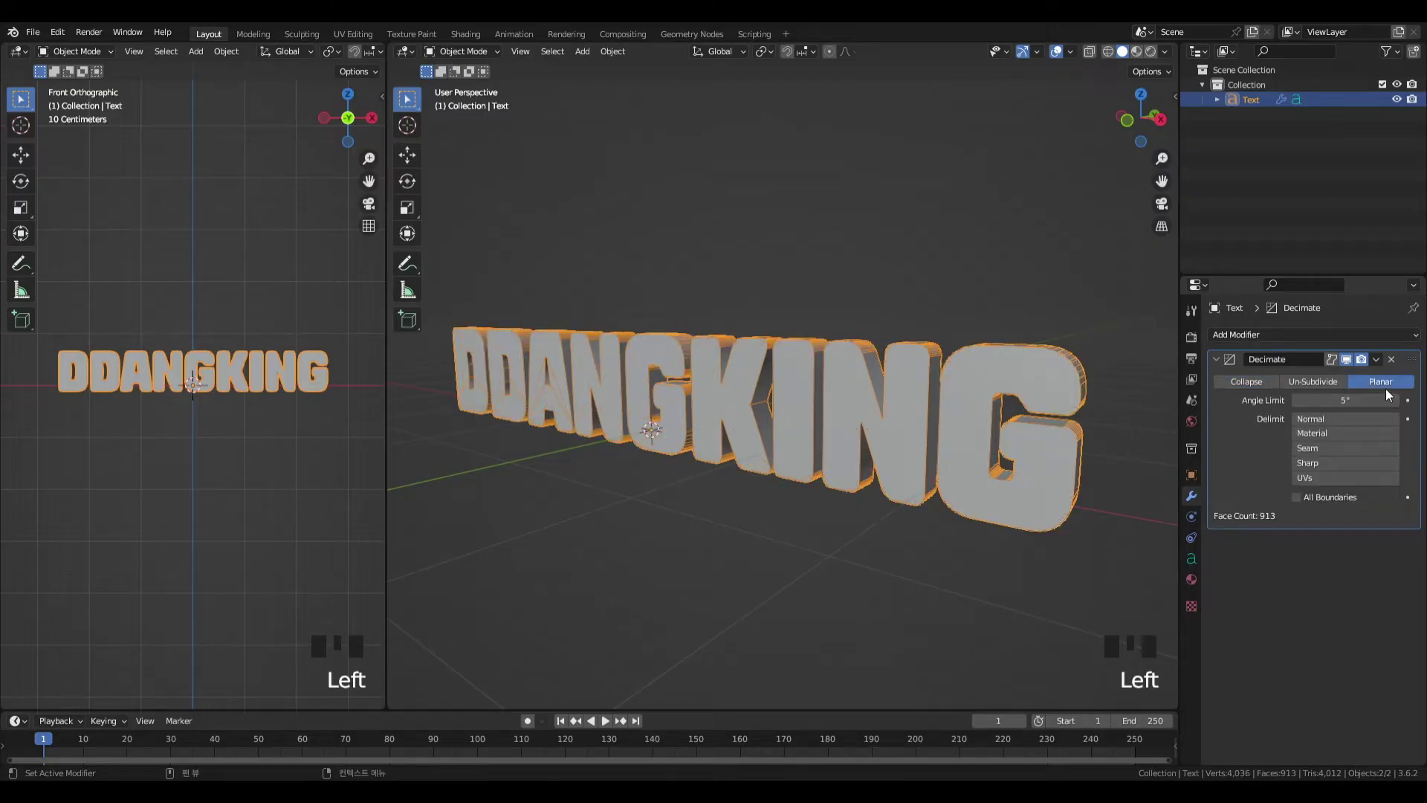
- Add a Remesh modifier to the text below the Decimate modifier
{"action": "scroll", "coordinate": [1045, 479], "scroll_direction": "down", "scroll_amount": 1}
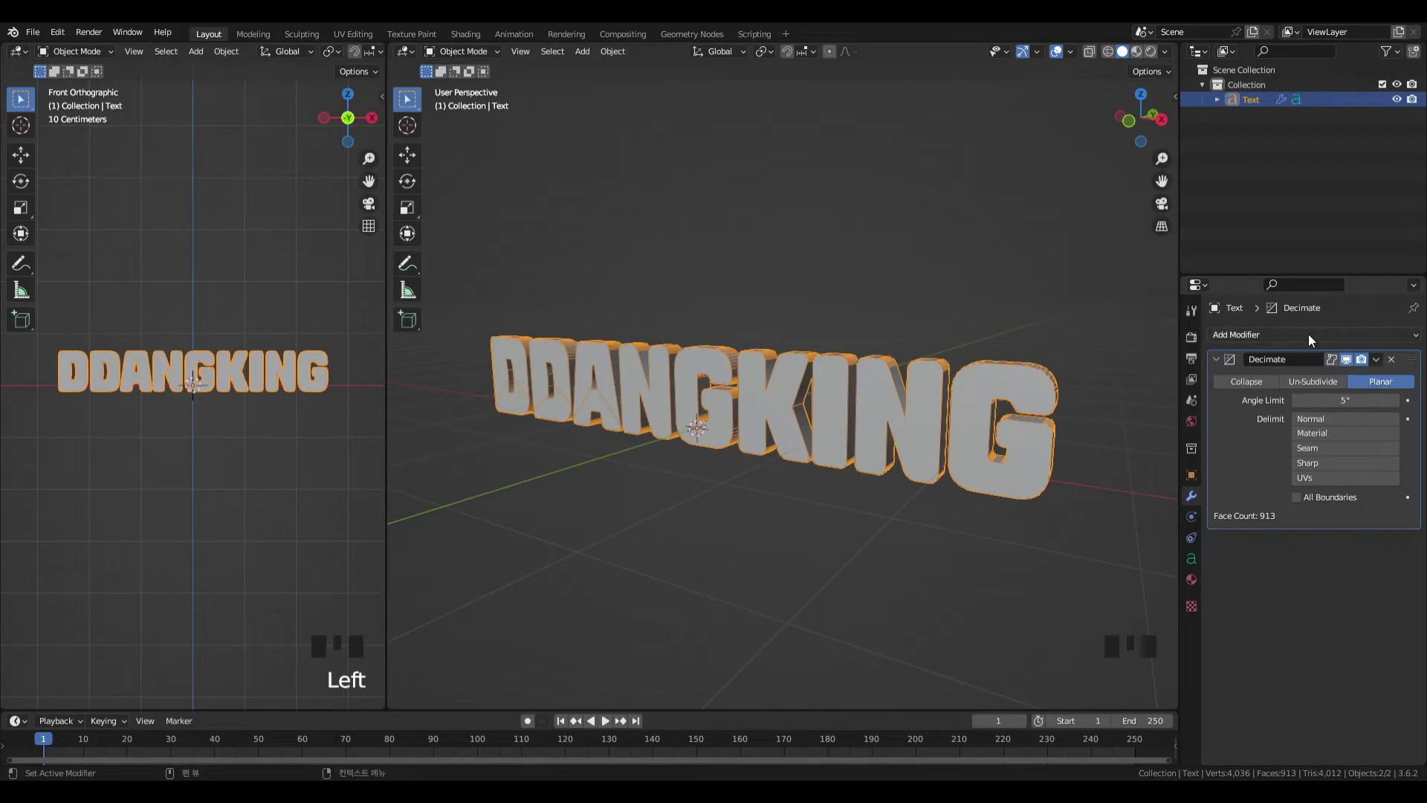
{"action": "left_click", "coordinate": [1225, 336]}
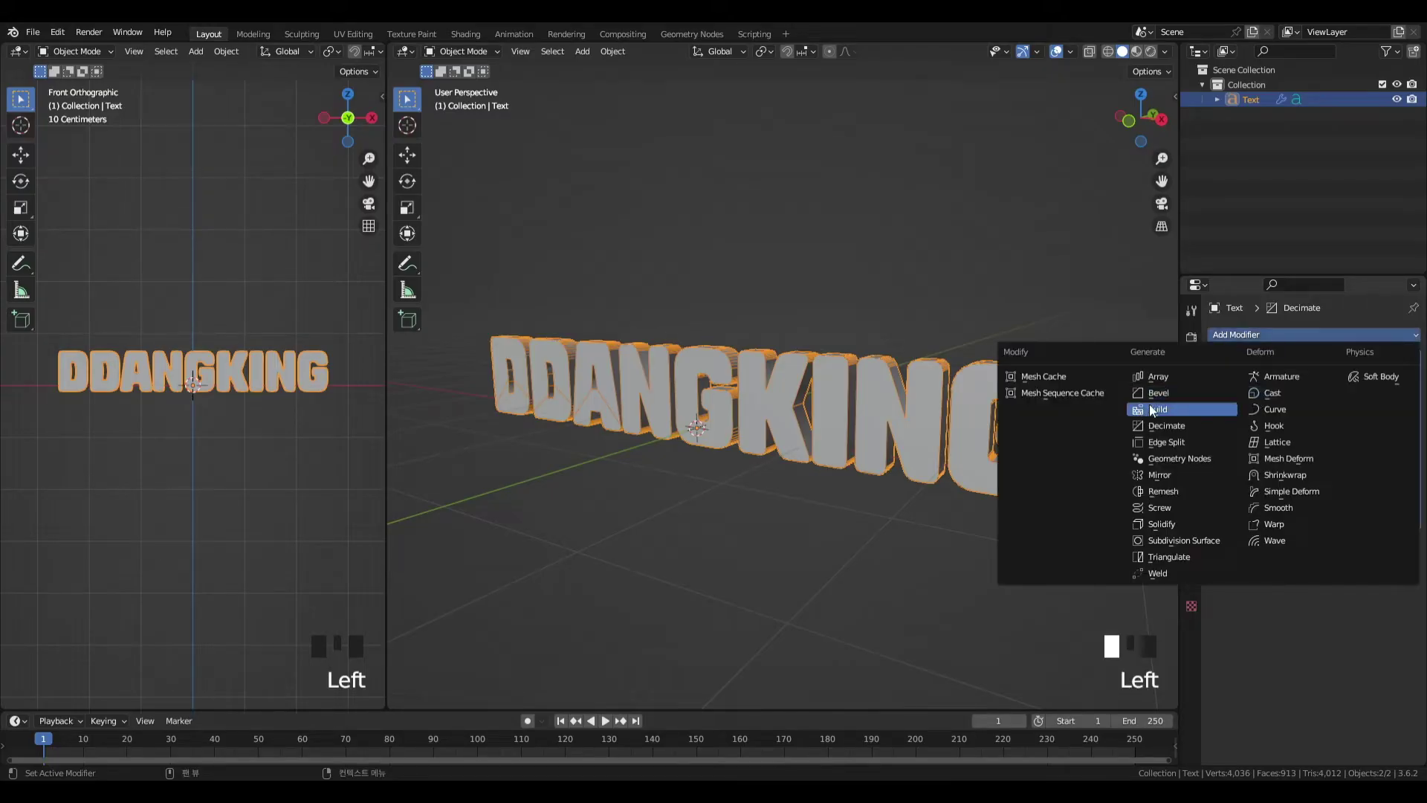
{"action": "left_click", "coordinate": [1204, 489]}
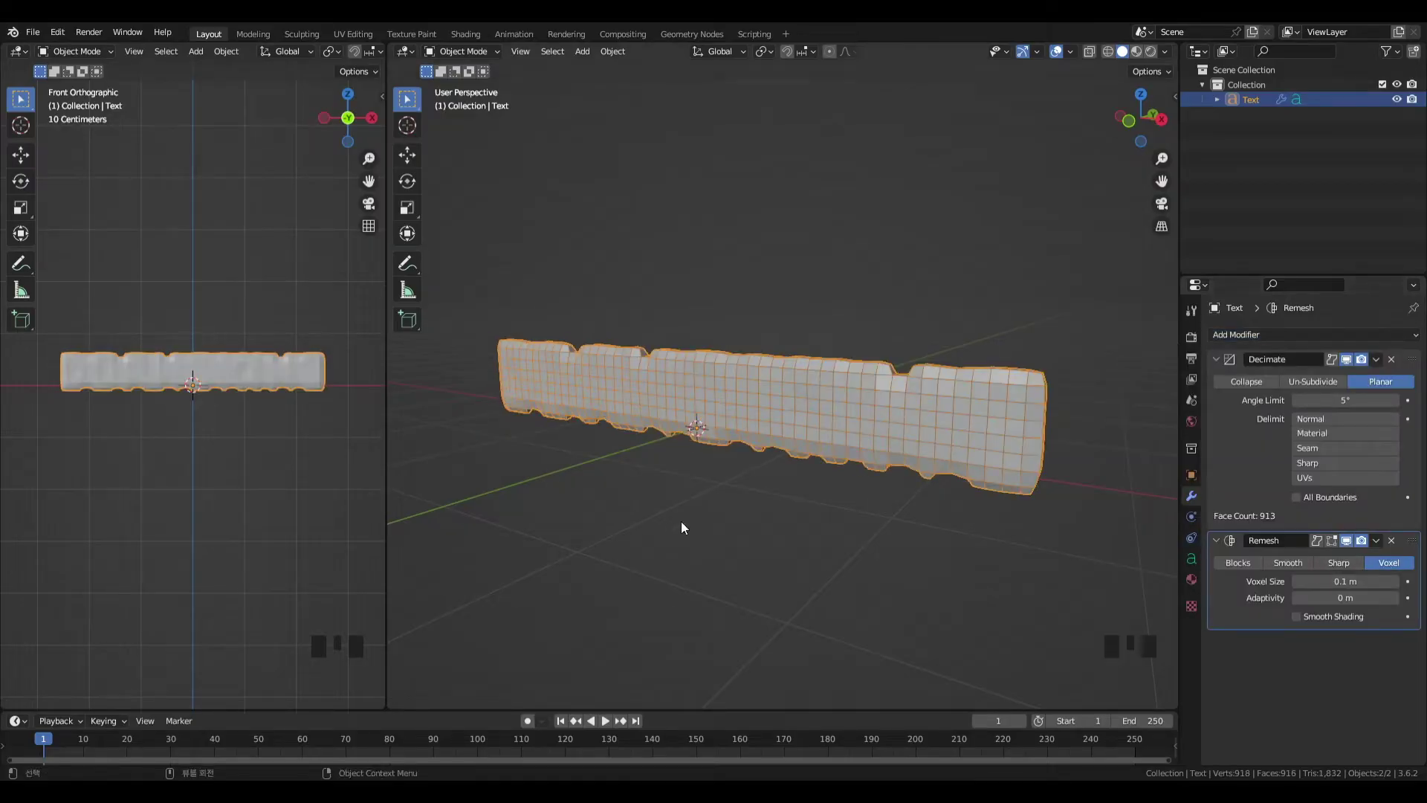
- Lower the Remesh modifier's voxel size to 0.0125 m so the individual letters resolve
{"action": "left_click_drag", "start_coordinate": [484, 309], "coordinate": [519, 212]}
{"action": "left_click", "coordinate": [825, 417]}
{"action": "left_click", "coordinate": [827, 418]}
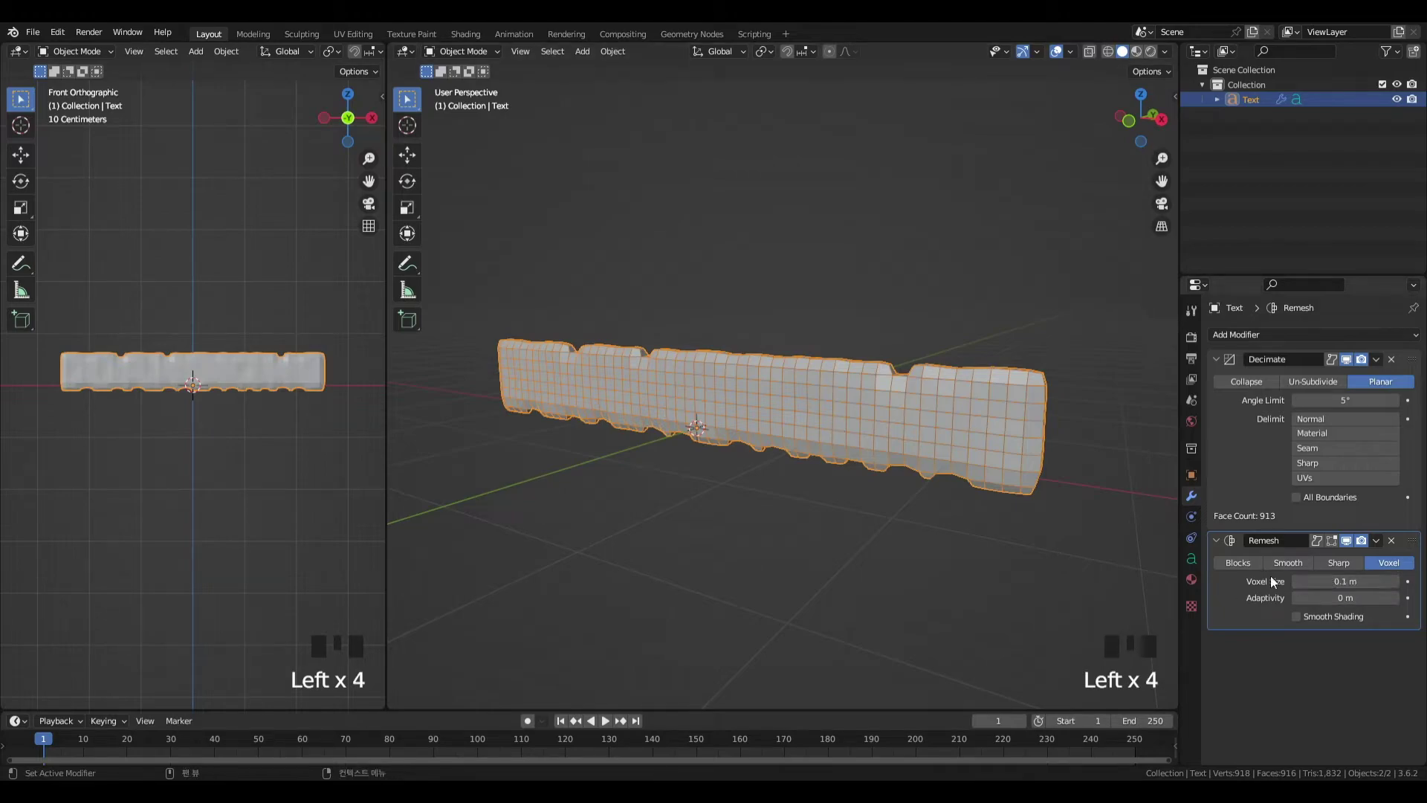
{"action": "left_click_drag", "start_coordinate": [1375, 582], "coordinate": [1166, 583]}
{"action": "middle_click_drag", "start_coordinate": [773, 449], "coordinate": [817, 448]}
{"action": "left_click_drag", "start_coordinate": [1331, 581], "coordinate": [1354, 582]}
{"action": "middle_click_drag", "start_coordinate": [476, 399], "coordinate": [547, 398]}
{"action": "scroll", "coordinate": [656, 423], "scroll_direction": "up", "scroll_amount": 2}
{"action": "middle_click_drag", "start_coordinate": [656, 421], "coordinate": [749, 440]}
{"action": "middle_click_drag", "start_coordinate": [699, 421], "coordinate": [743, 388], "text": "shift"}
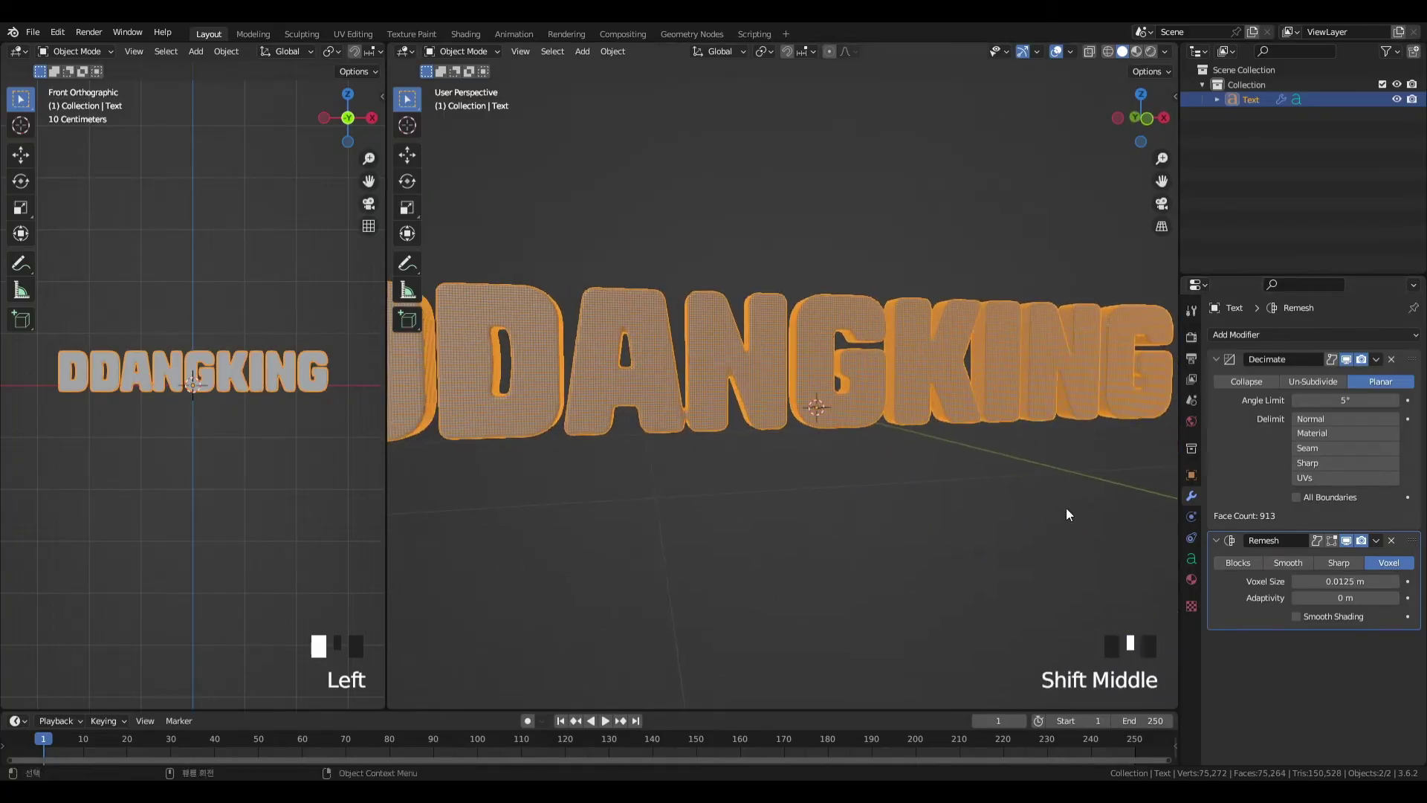
- Refine the Remesh modifier's voxel size to 0.009 m
{"action": "left_click_drag", "start_coordinate": [1346, 582], "coordinate": [1312, 581]}
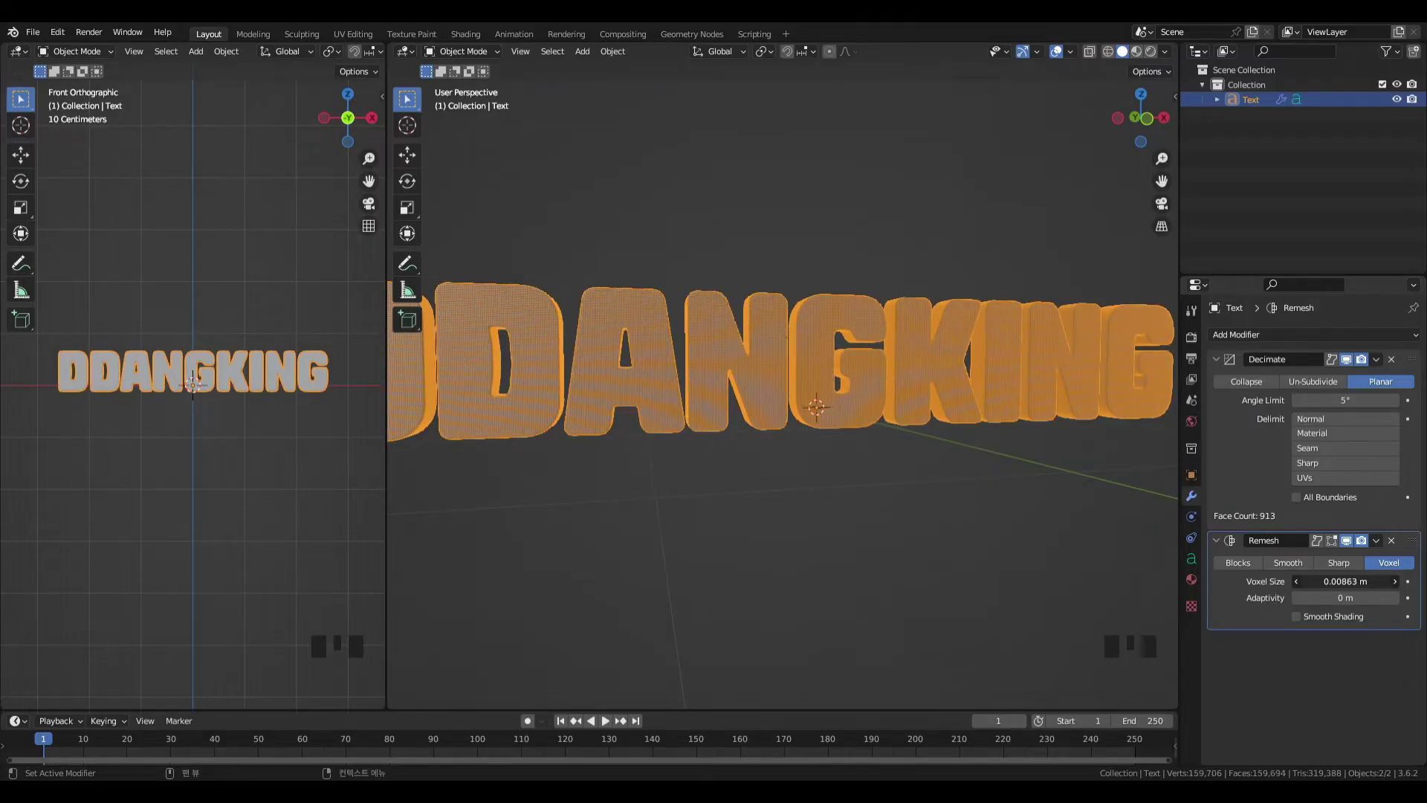
{"action": "middle_click_drag", "start_coordinate": [1102, 484], "coordinate": [948, 516]}
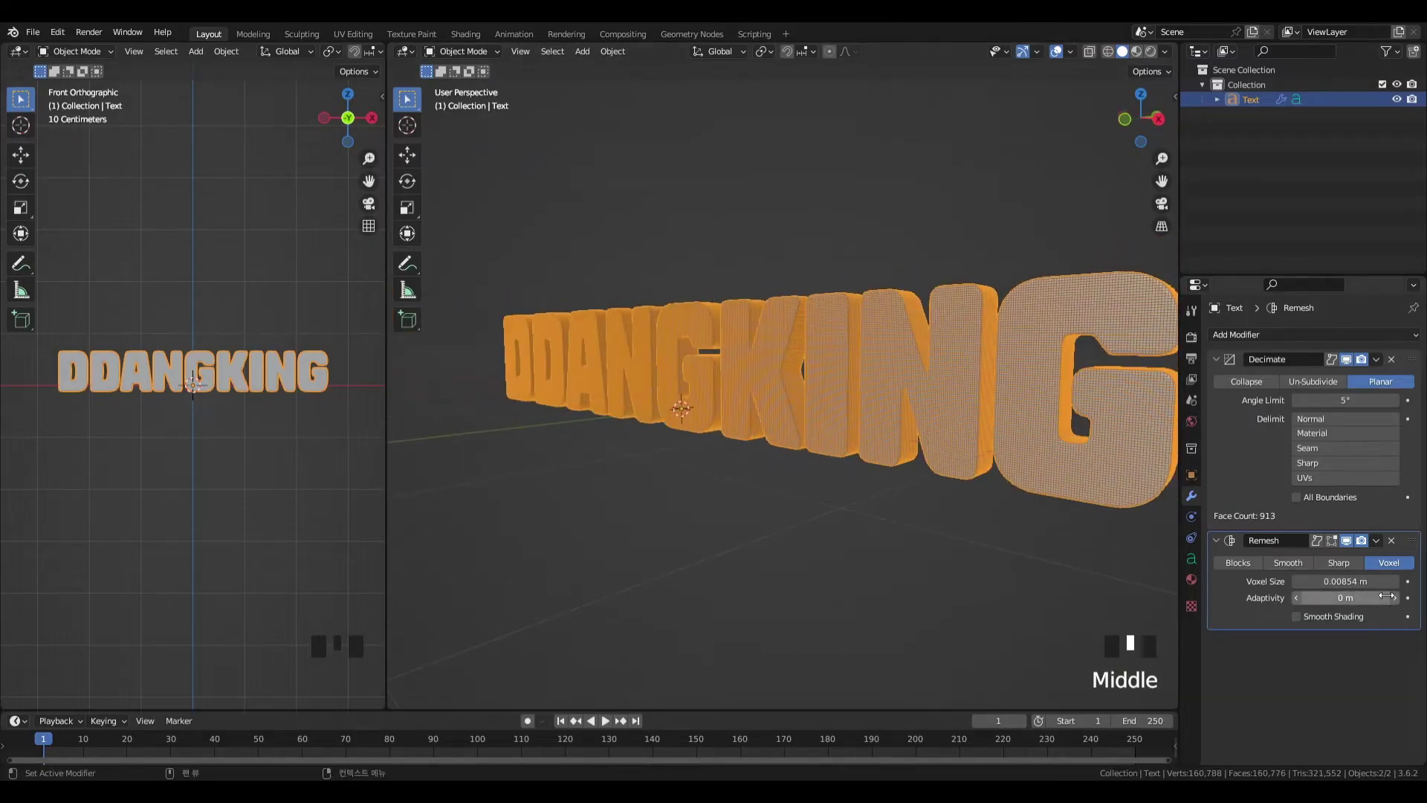
{"action": "left_click", "coordinate": [1376, 583]}
{"action": "type", "text": "0.009"}
{"action": "key", "text": "Return"}
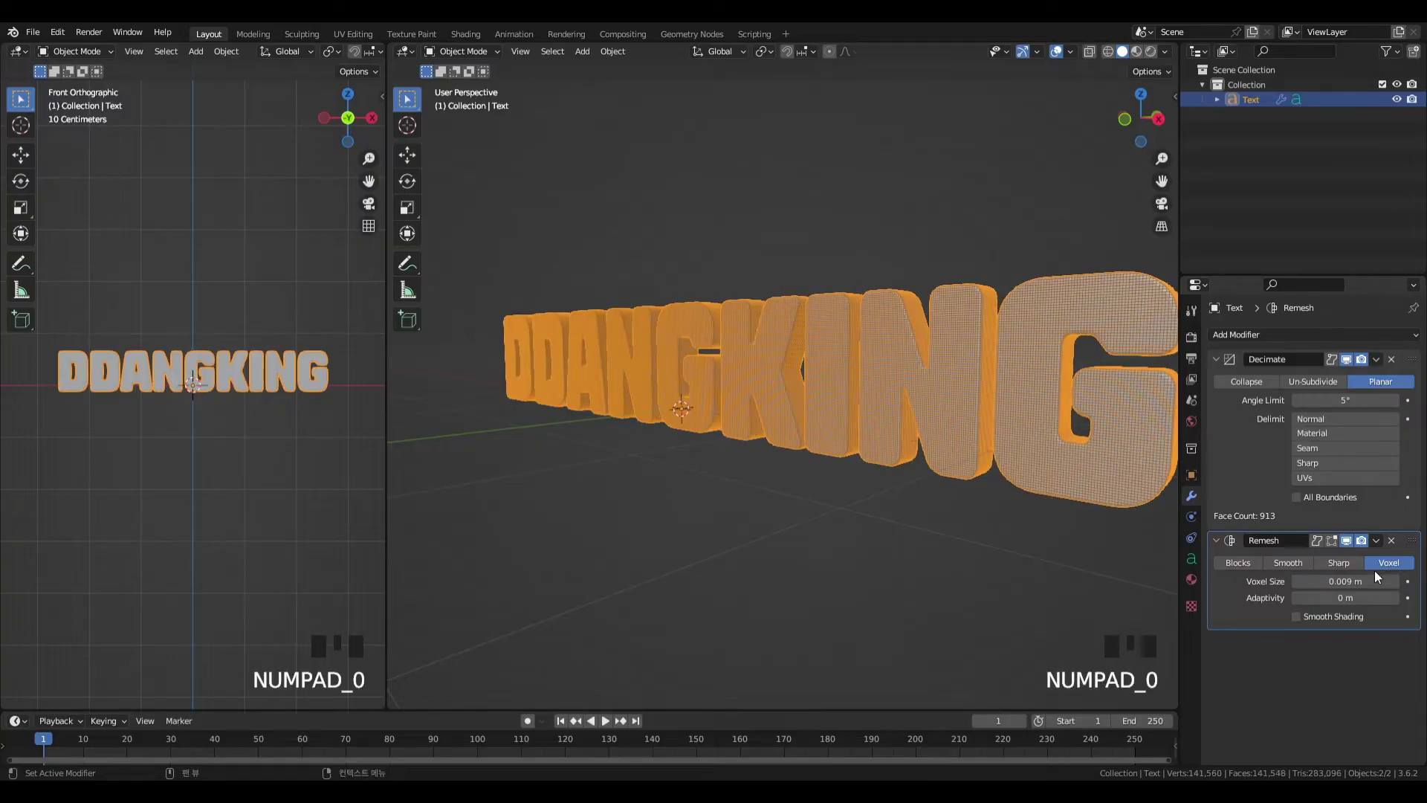
- Deselect the text and turn off the Wireframe overlay in the large viewport
{"action": "middle_click_drag", "start_coordinate": [653, 588], "coordinate": [671, 661]}
{"action": "middle_click_drag", "start_coordinate": [710, 444], "coordinate": [627, 469]}
{"action": "scroll", "coordinate": [966, 385], "scroll_direction": "down", "scroll_amount": 2}
{"action": "middle_click_drag", "start_coordinate": [997, 389], "coordinate": [911, 441]}
{"action": "scroll", "coordinate": [996, 388], "scroll_direction": "down", "scroll_amount": 2}
{"action": "left_click", "coordinate": [927, 440]}
{"action": "left_click", "coordinate": [885, 419]}
{"action": "left_click", "coordinate": [880, 405]}
{"action": "left_click", "coordinate": [832, 288]}
{"action": "left_click", "coordinate": [840, 275]}
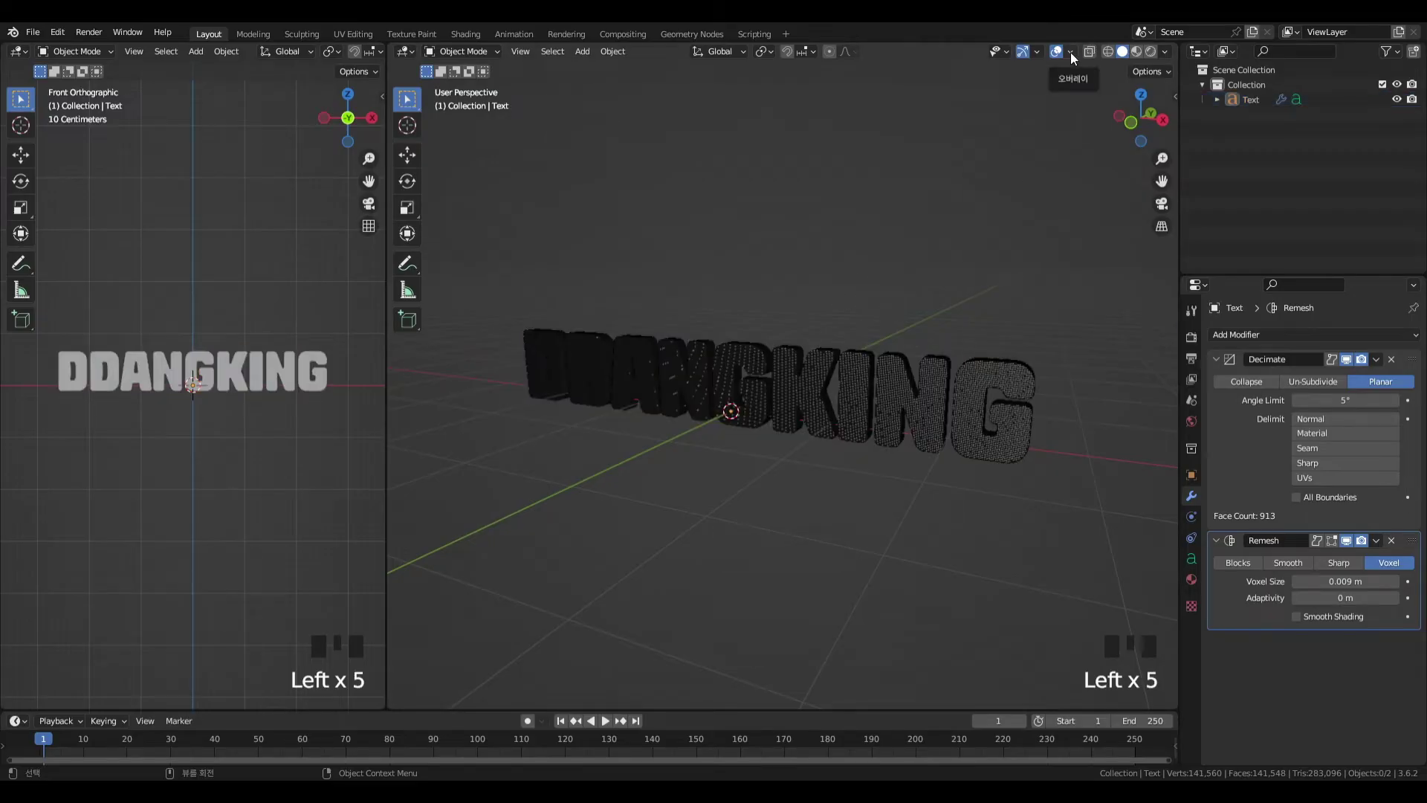
{"action": "left_click", "coordinate": [1070, 52]}
{"action": "left_click", "coordinate": [979, 304]}
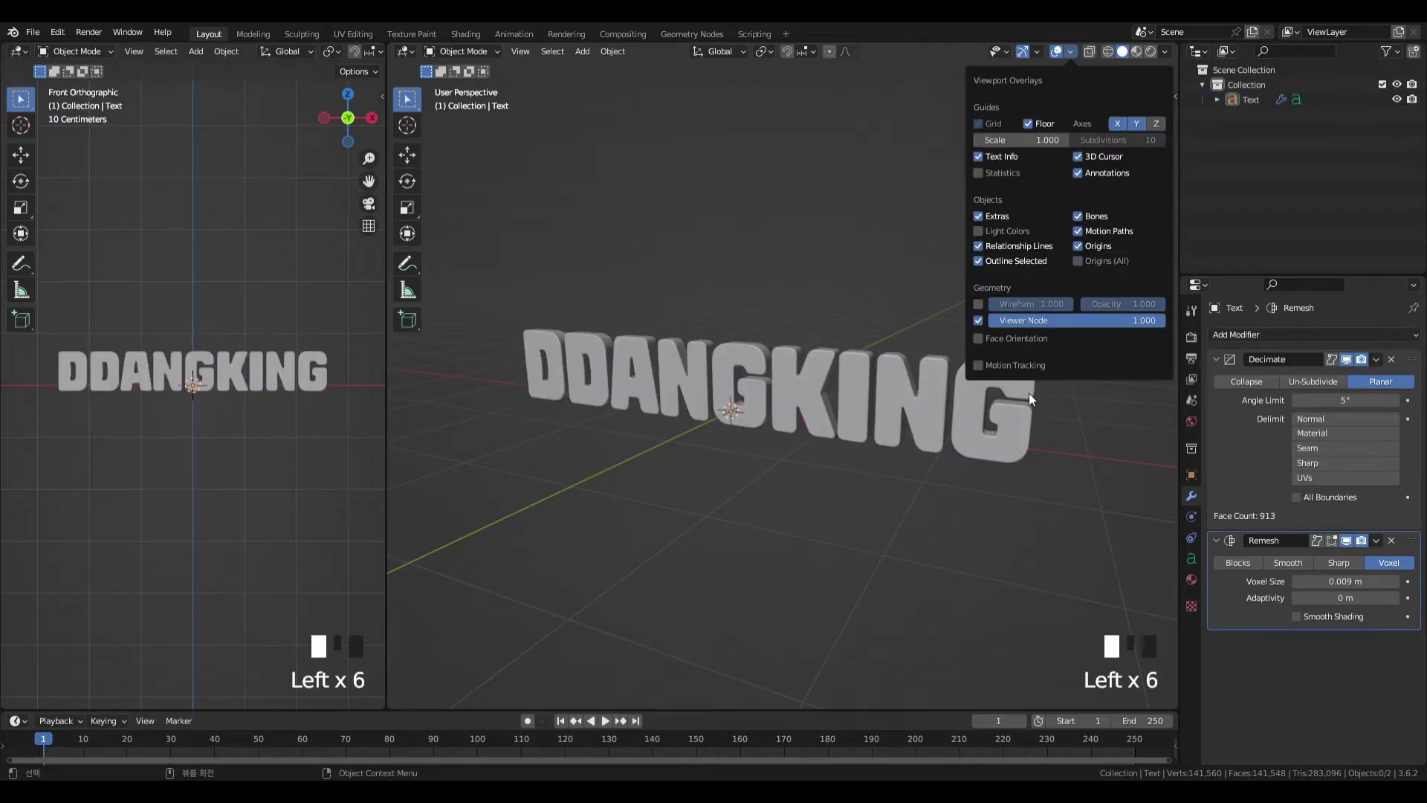
{"action": "left_click", "coordinate": [1114, 525]}
- Select the DDANGKING text and convert it to a mesh
{"action": "scroll", "coordinate": [1020, 355], "scroll_direction": "up", "scroll_amount": 2}
{"action": "middle_click_drag", "start_coordinate": [1020, 355], "coordinate": [973, 372], "text": "shift"}
{"action": "left_click", "coordinate": [783, 385]}
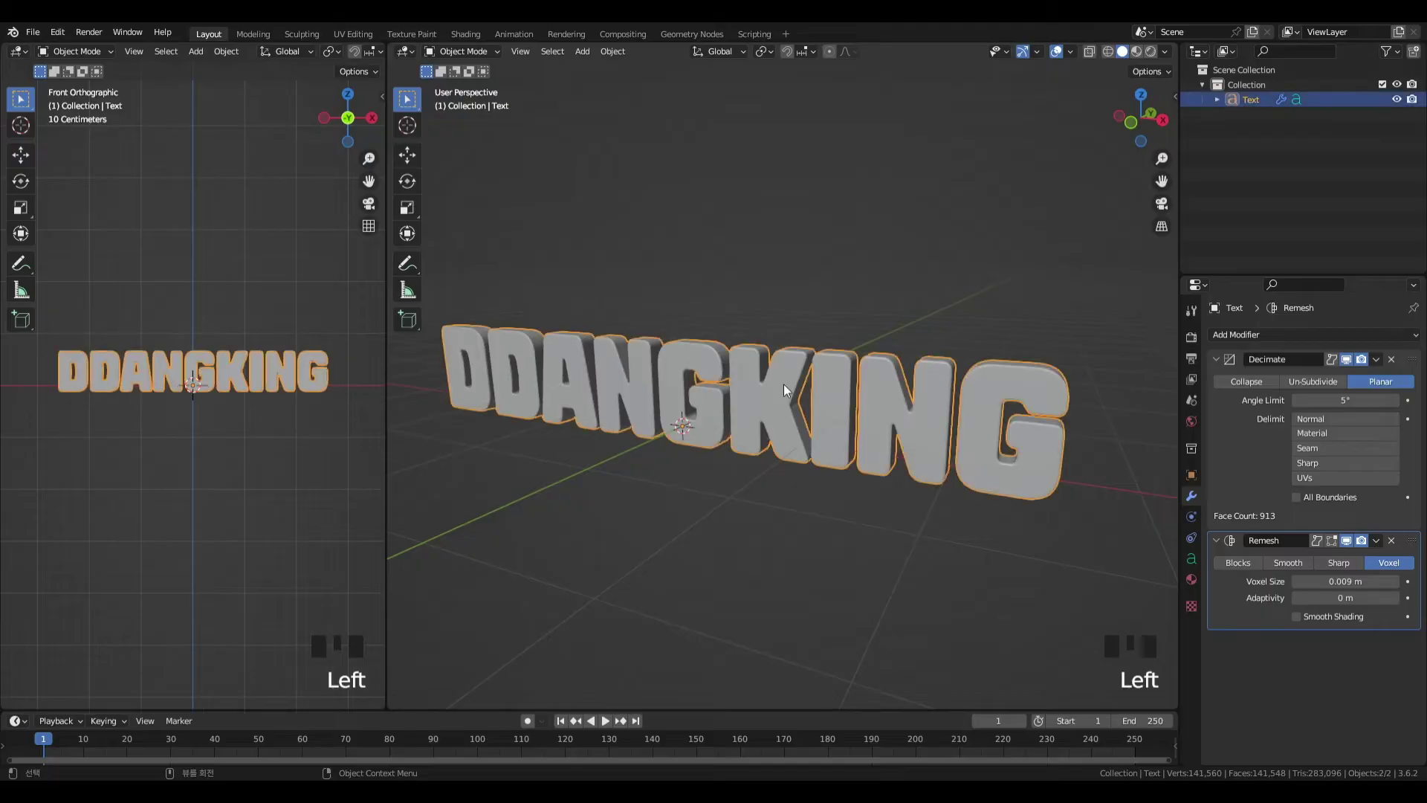
{"action": "left_click", "coordinate": [917, 376]}
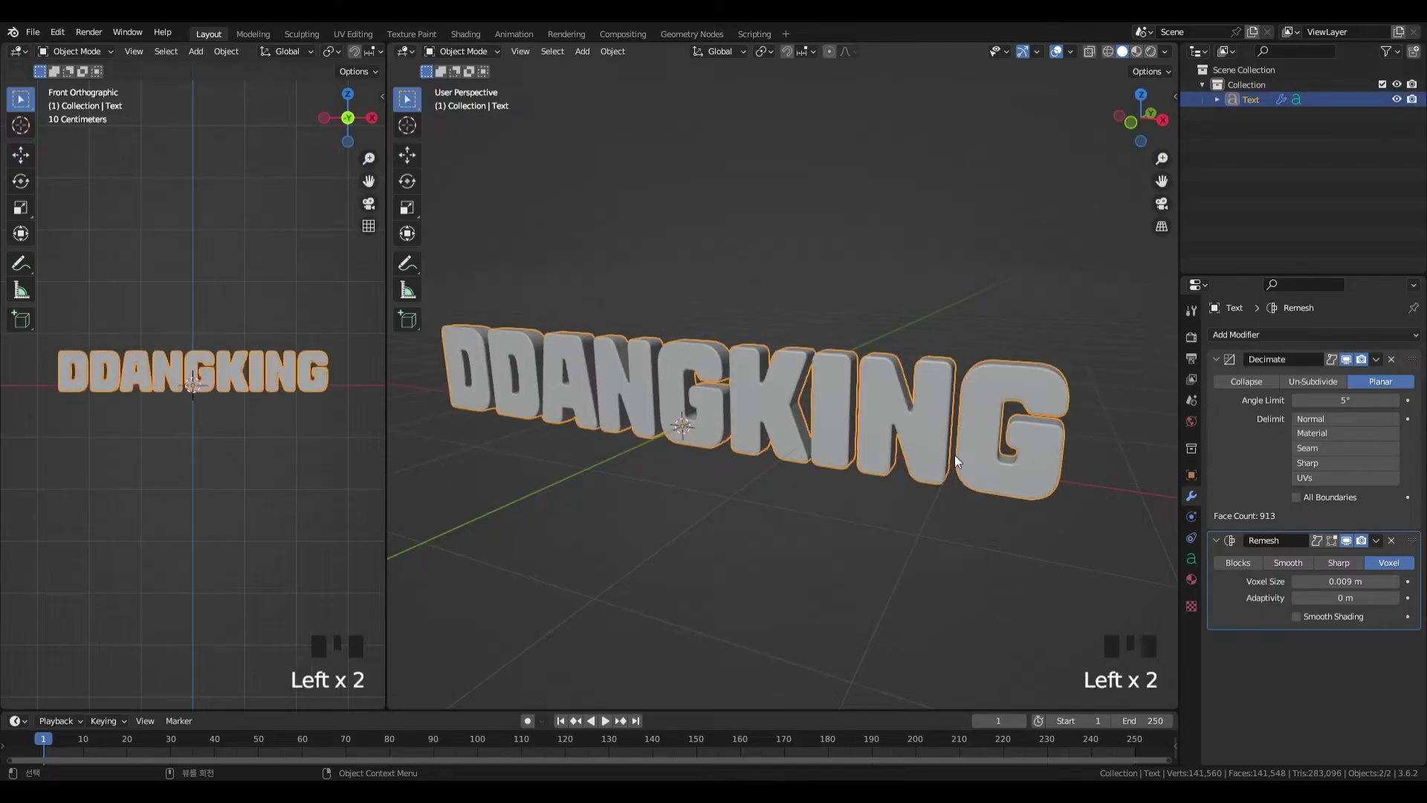
{"action": "left_click", "coordinate": [884, 330]}
{"action": "right_click", "coordinate": [801, 399]}
{"action": "double_click", "coordinate": [956, 403]}
{"action": "right_click", "coordinate": [900, 391]}
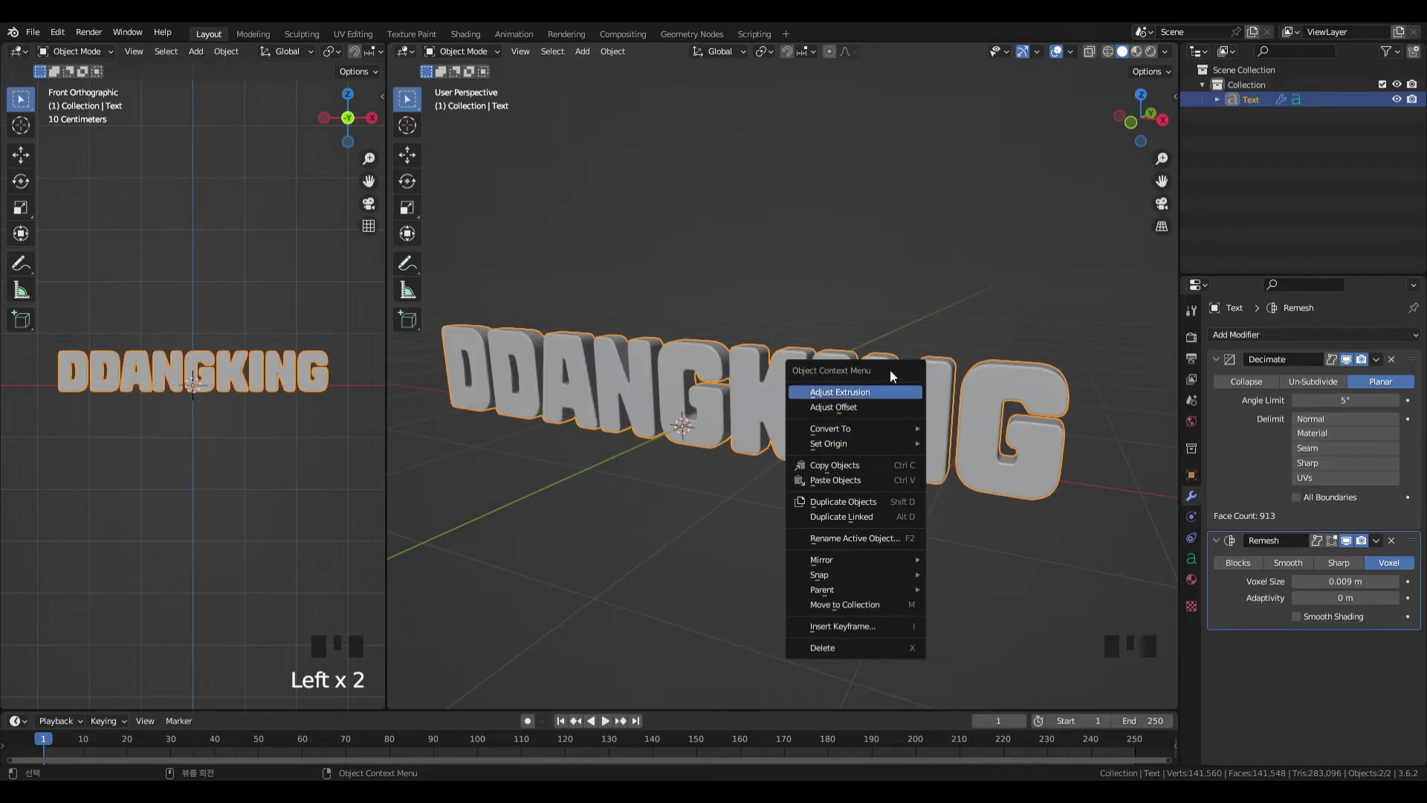
{"action": "mouse_move", "coordinate": [834, 433]}
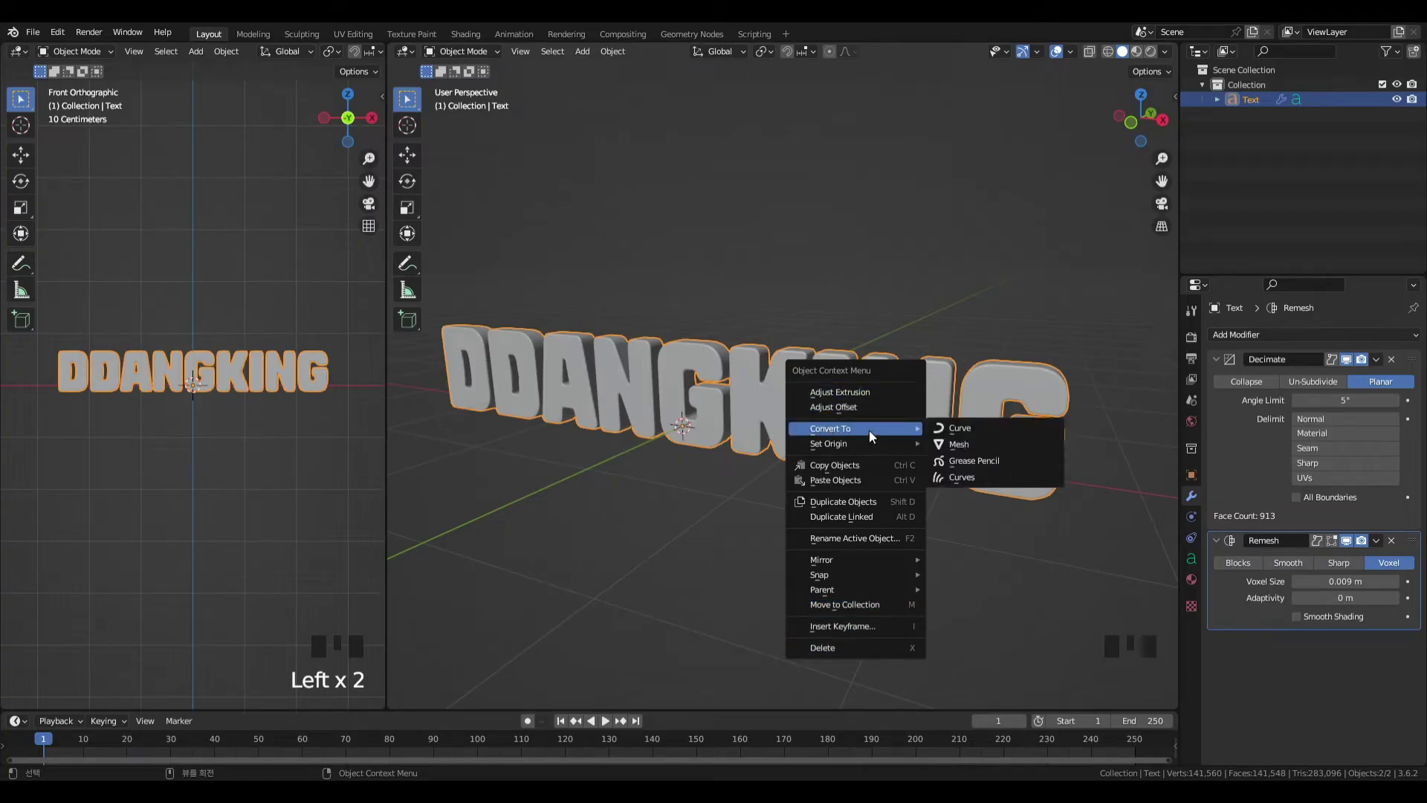
{"action": "left_click", "coordinate": [980, 444]}
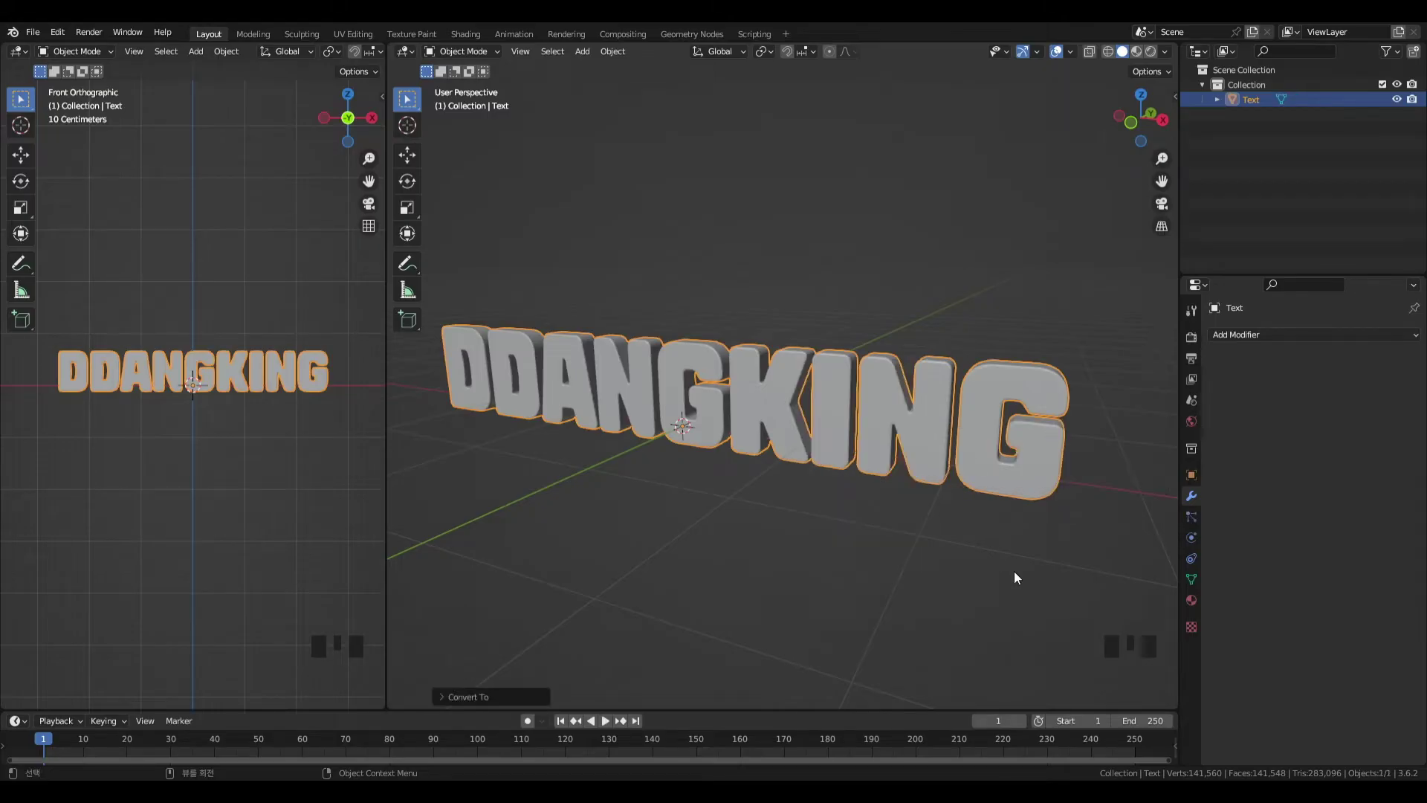
- Switch the text mesh from Object Mode to Sculpt Mode
{"action": "middle_click_drag", "start_coordinate": [744, 297], "coordinate": [691, 312]}
{"action": "left_click_drag", "start_coordinate": [519, 245], "coordinate": [922, 502]}
{"action": "left_click", "coordinate": [940, 397]}
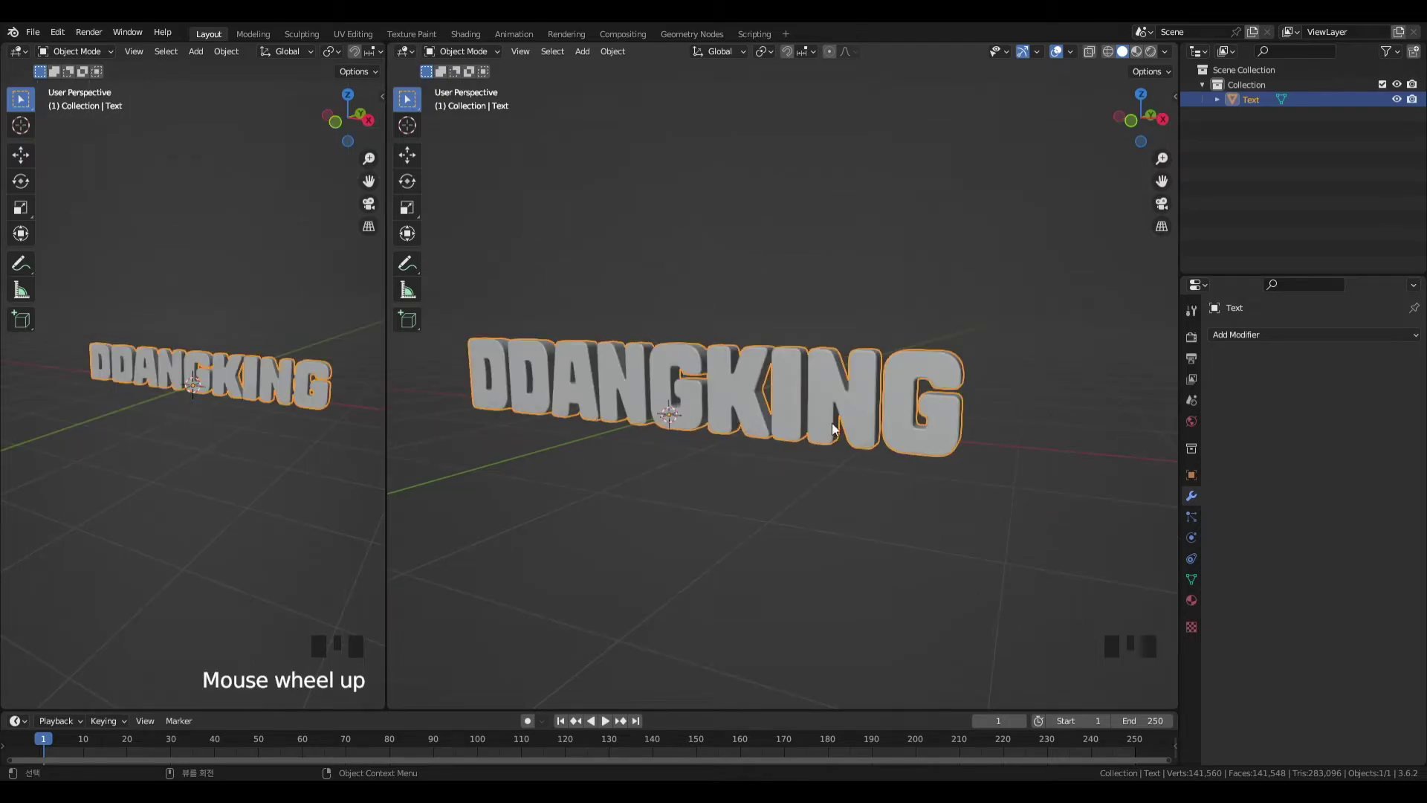
{"action": "middle_click_drag", "start_coordinate": [735, 305], "coordinate": [750, 296], "text": "shift"}
{"action": "left_click", "coordinate": [732, 371]}
{"action": "left_click_drag", "start_coordinate": [663, 272], "coordinate": [758, 380]}
{"action": "left_click", "coordinate": [760, 382]}
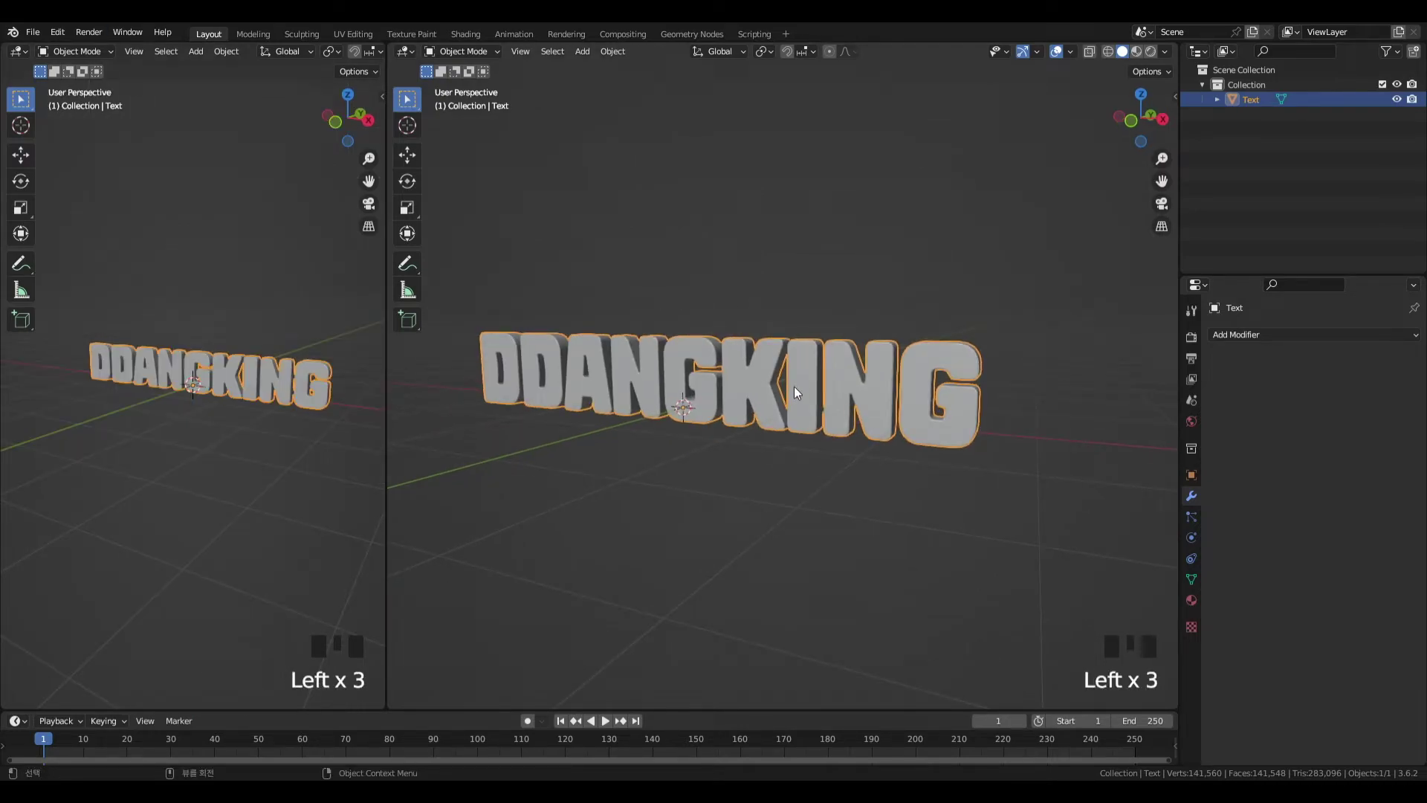
{"action": "key", "text": "ctrl+Tab"}
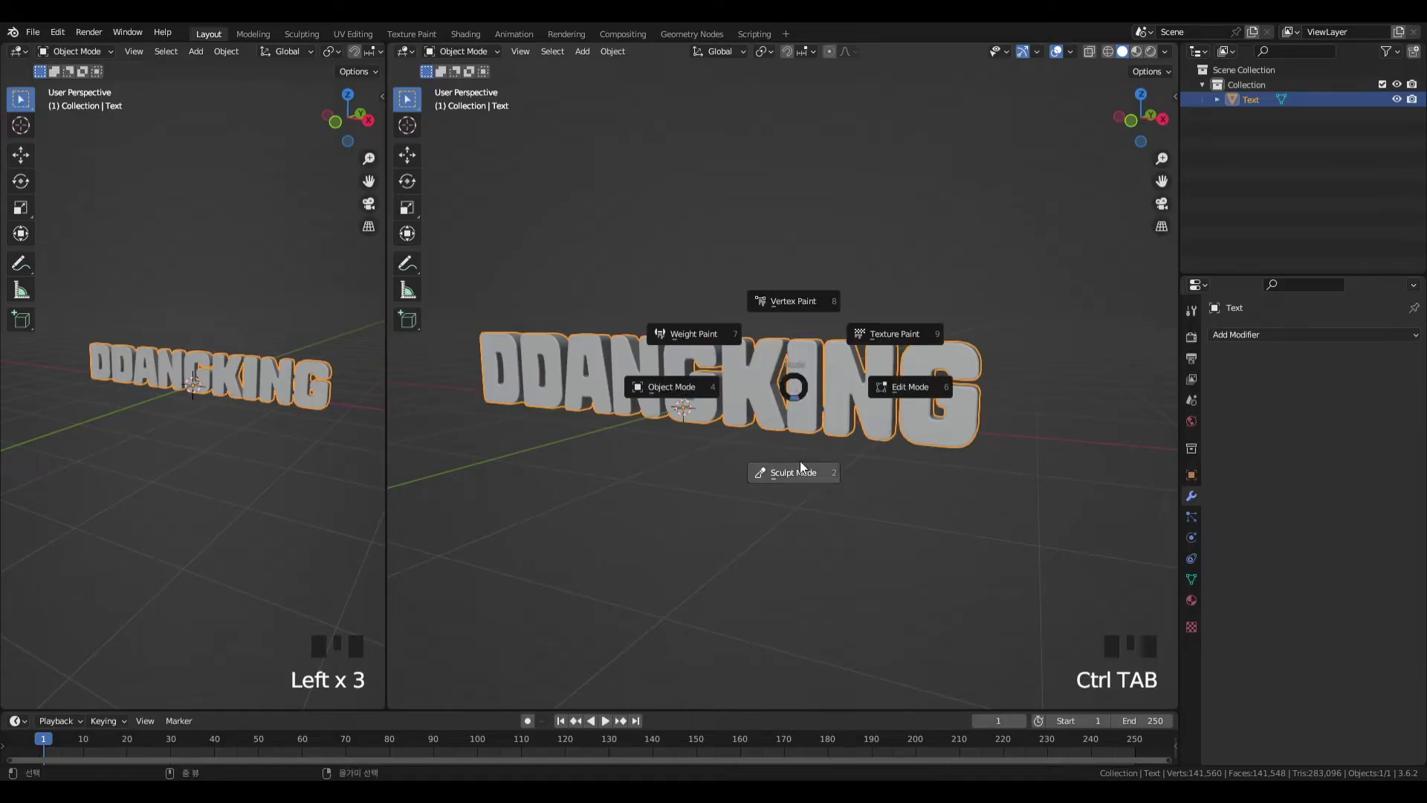
{"action": "left_click", "coordinate": [801, 505]}
- Activate the Cloth Filter sculpting tool
{"action": "scroll", "coordinate": [690, 423], "scroll_direction": "up", "scroll_amount": 2}
{"action": "scroll", "coordinate": [420, 637], "scroll_direction": "down", "scroll_amount": 1}
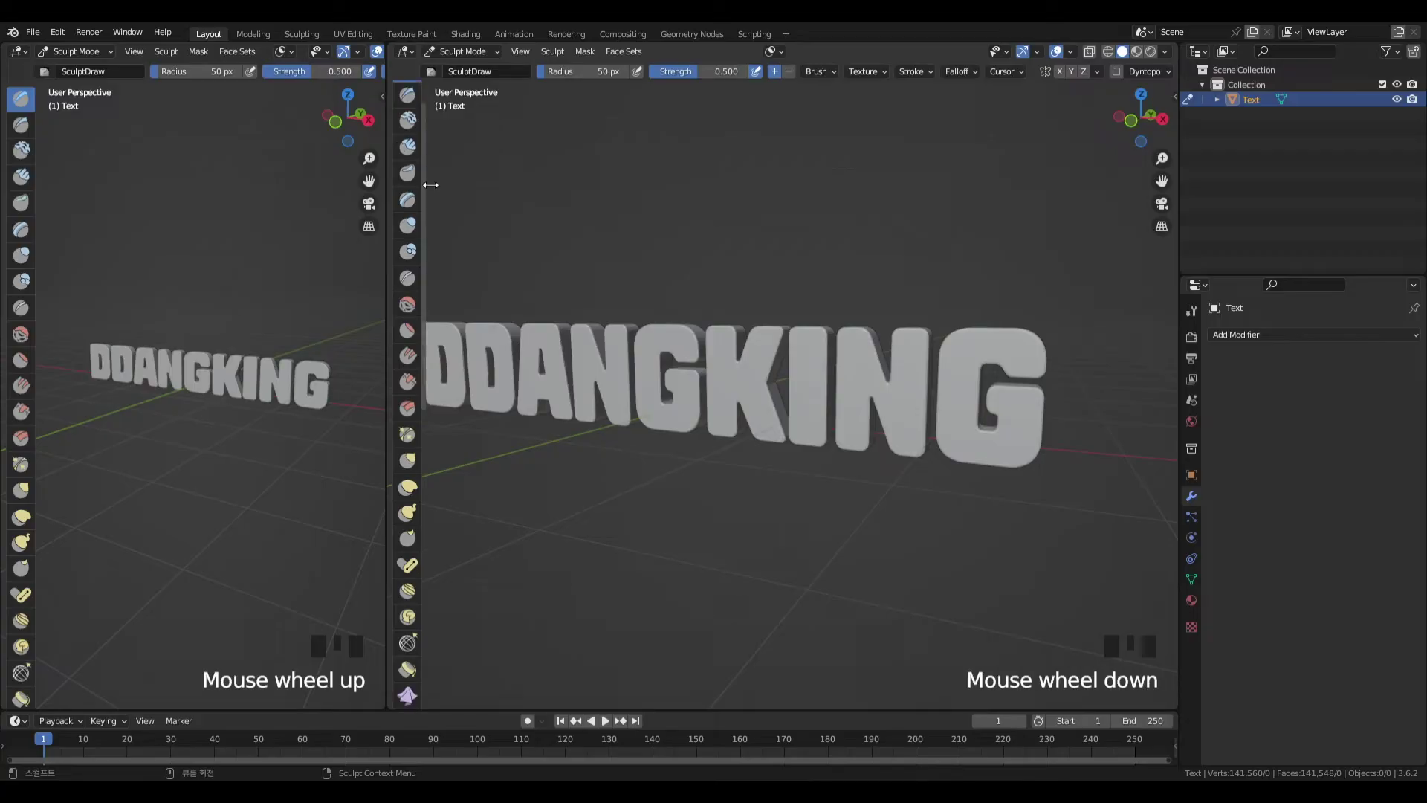
{"action": "scroll", "coordinate": [421, 637], "scroll_direction": "up", "scroll_amount": 3}
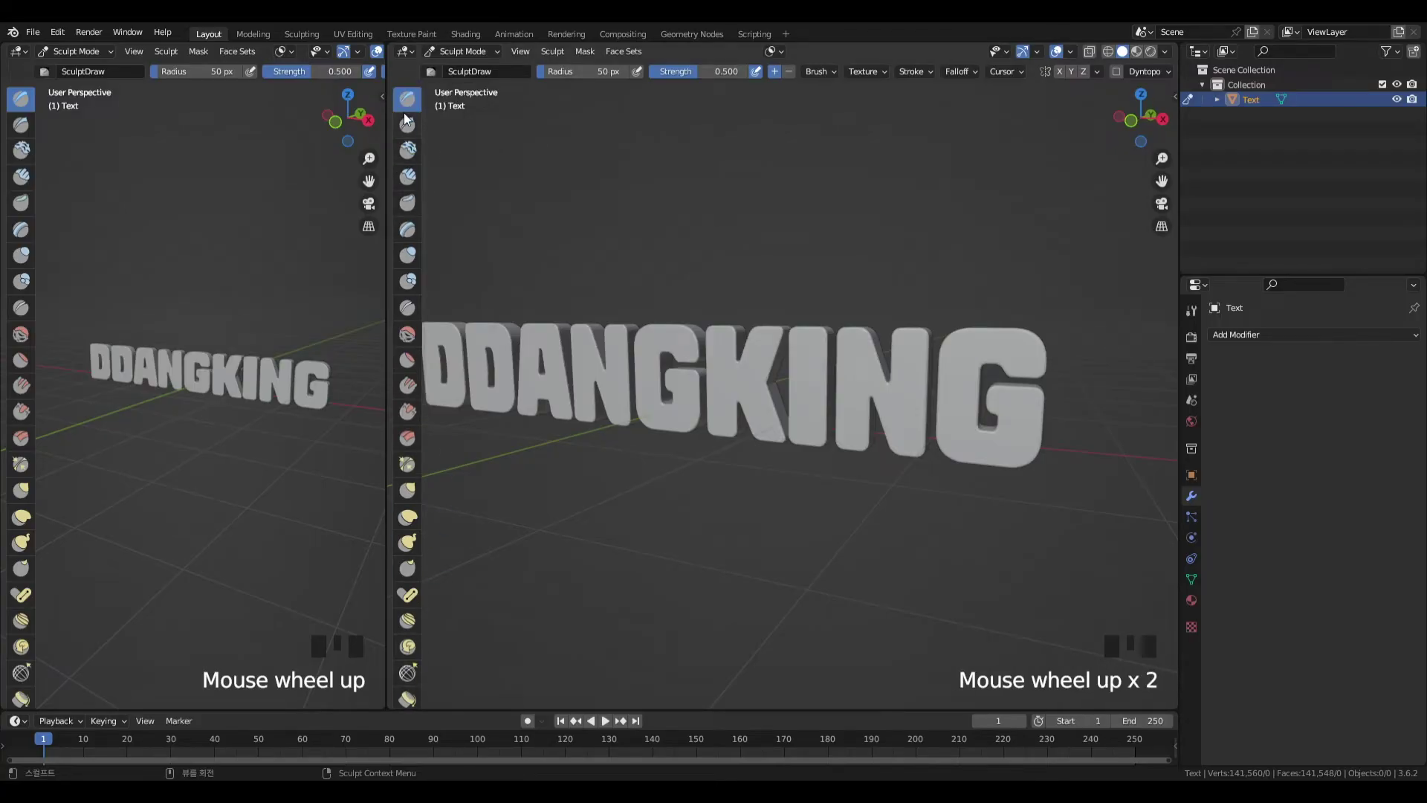
{"action": "scroll", "coordinate": [402, 446], "scroll_direction": "down", "scroll_amount": 20}
{"action": "scroll", "coordinate": [408, 468], "scroll_direction": "down", "scroll_amount": 5}
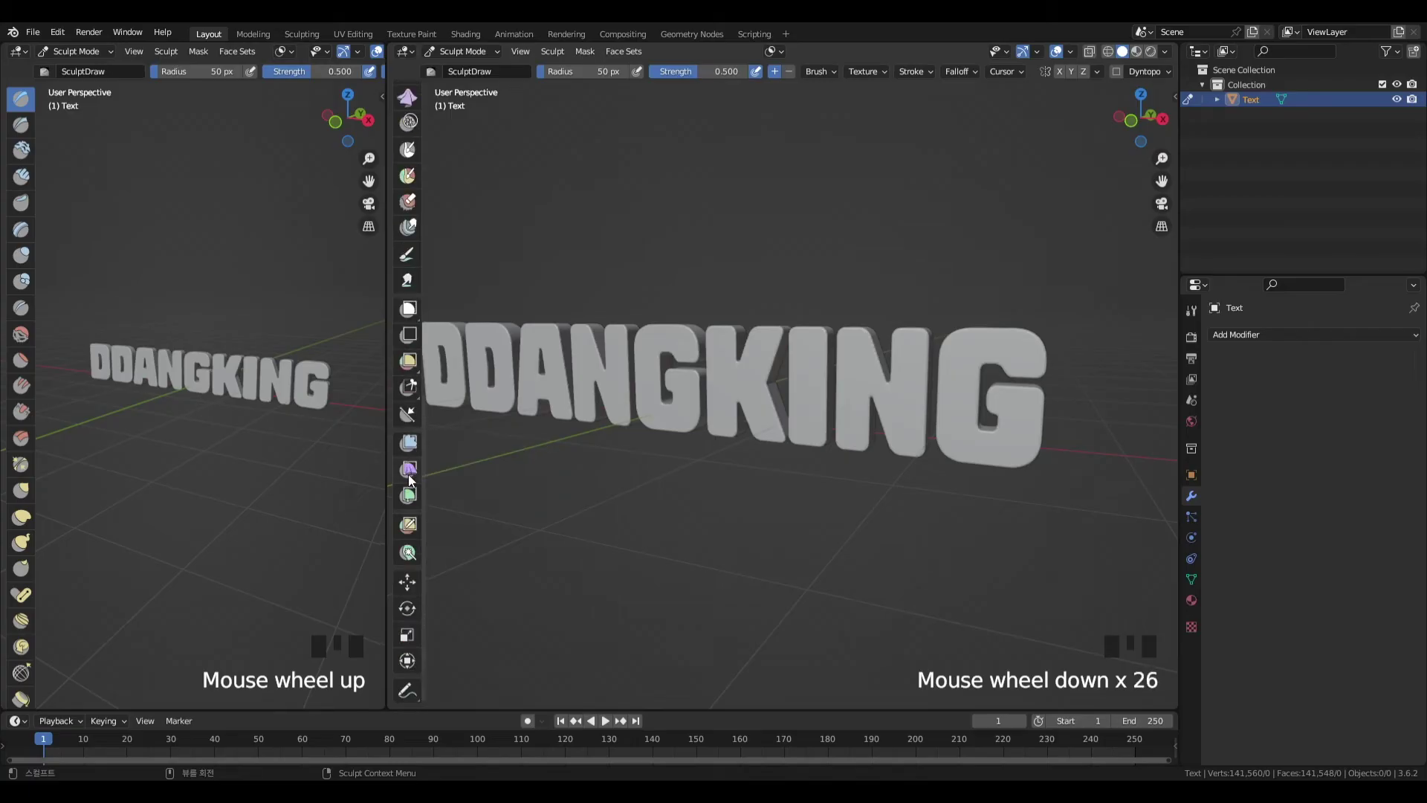
{"action": "key", "text": "ctrl+z"}
{"action": "left_click", "coordinate": [409, 469]}
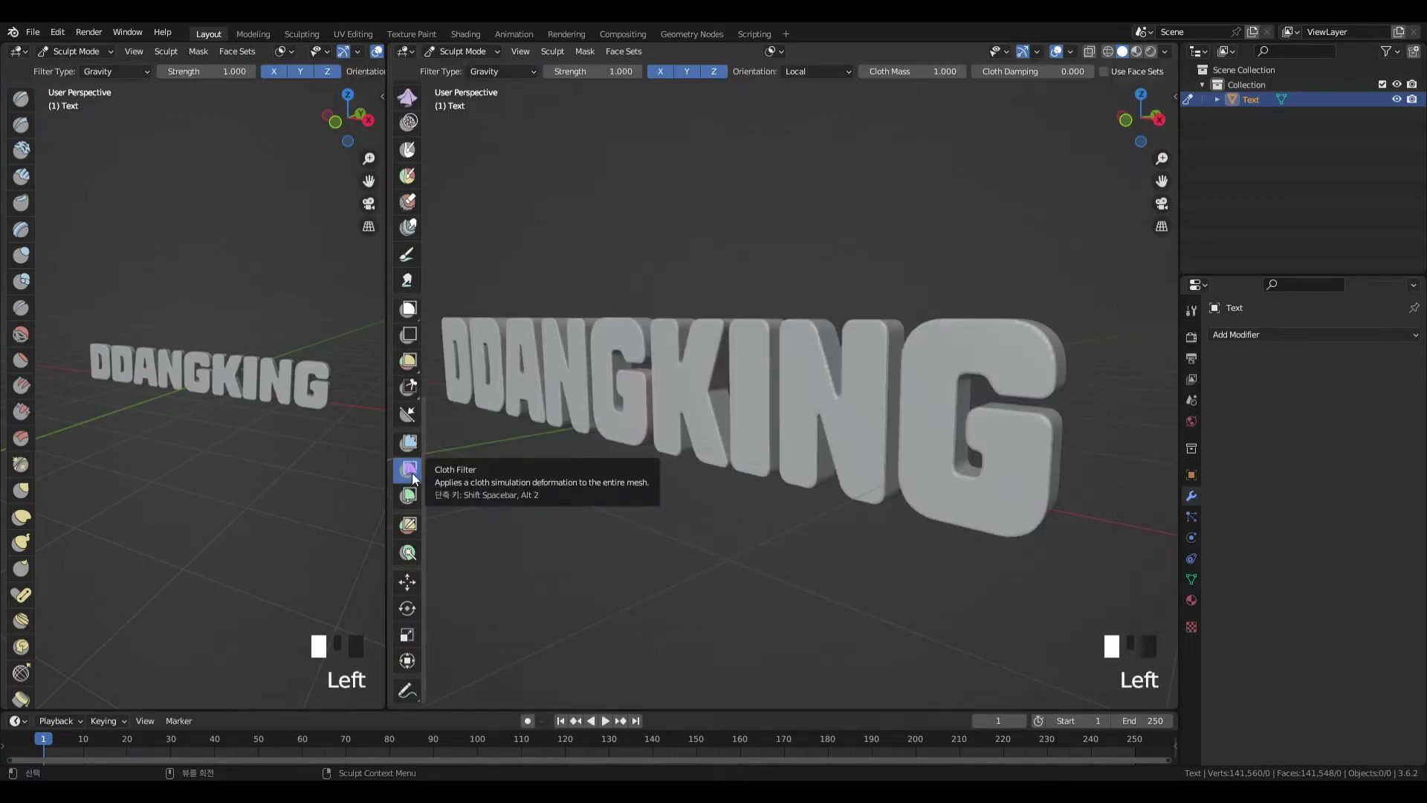
- Show the Cloth Filter's tool settings, set its filter type to Inflate and hide the settings again
{"action": "left_click", "coordinate": [1175, 98]}
{"action": "left_click", "coordinate": [1170, 130]}
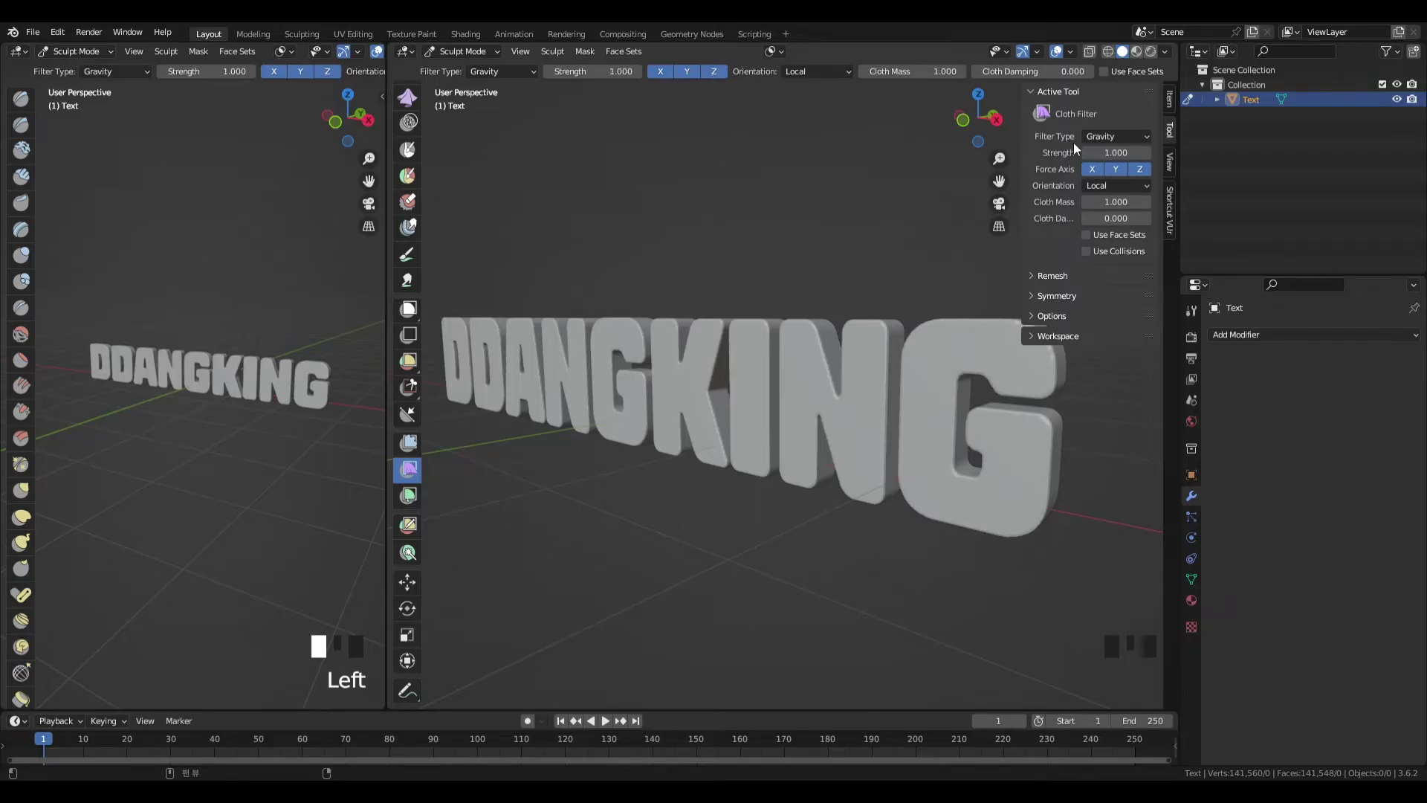
{"action": "left_click", "coordinate": [1104, 138]}
{"action": "left_click", "coordinate": [1118, 139]}
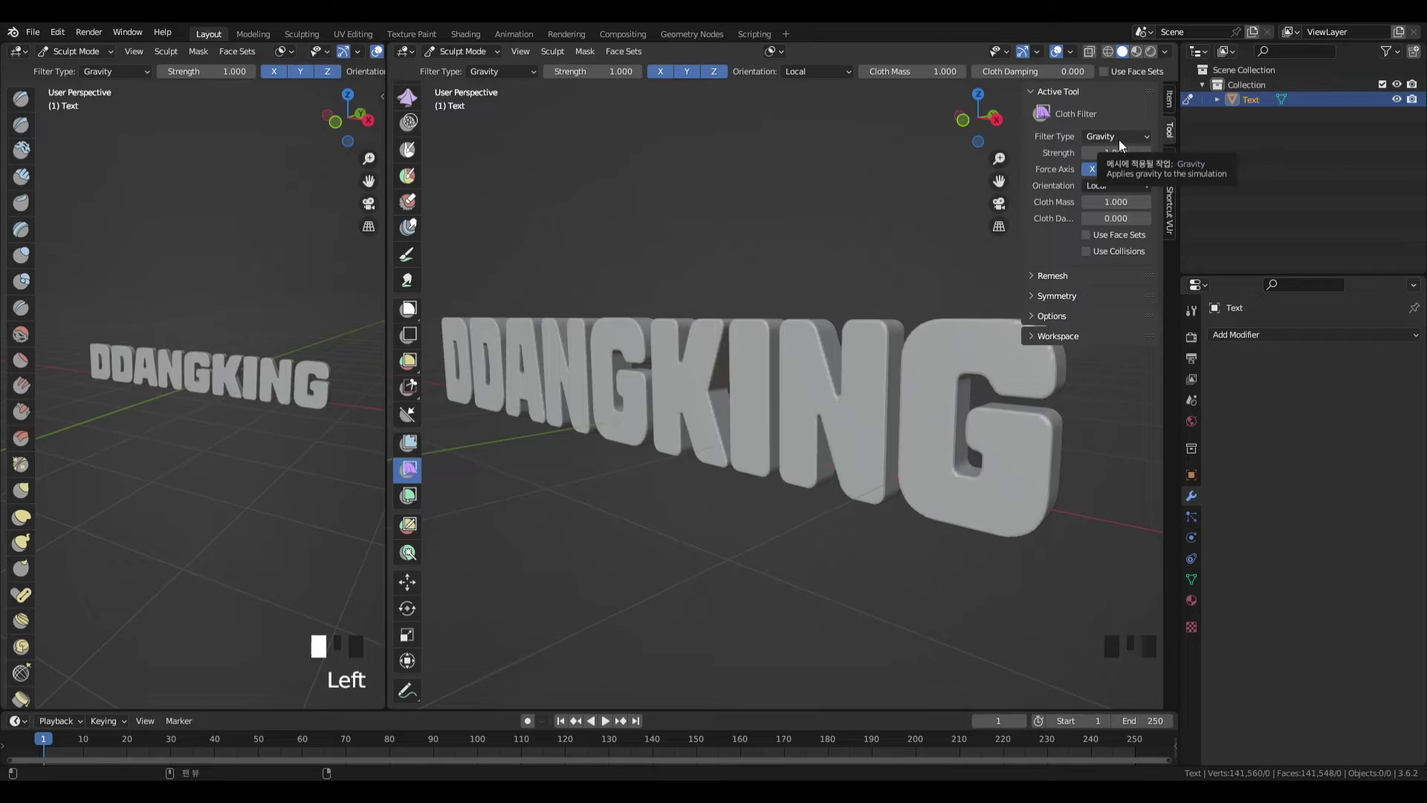
{"action": "left_click", "coordinate": [1122, 138]}
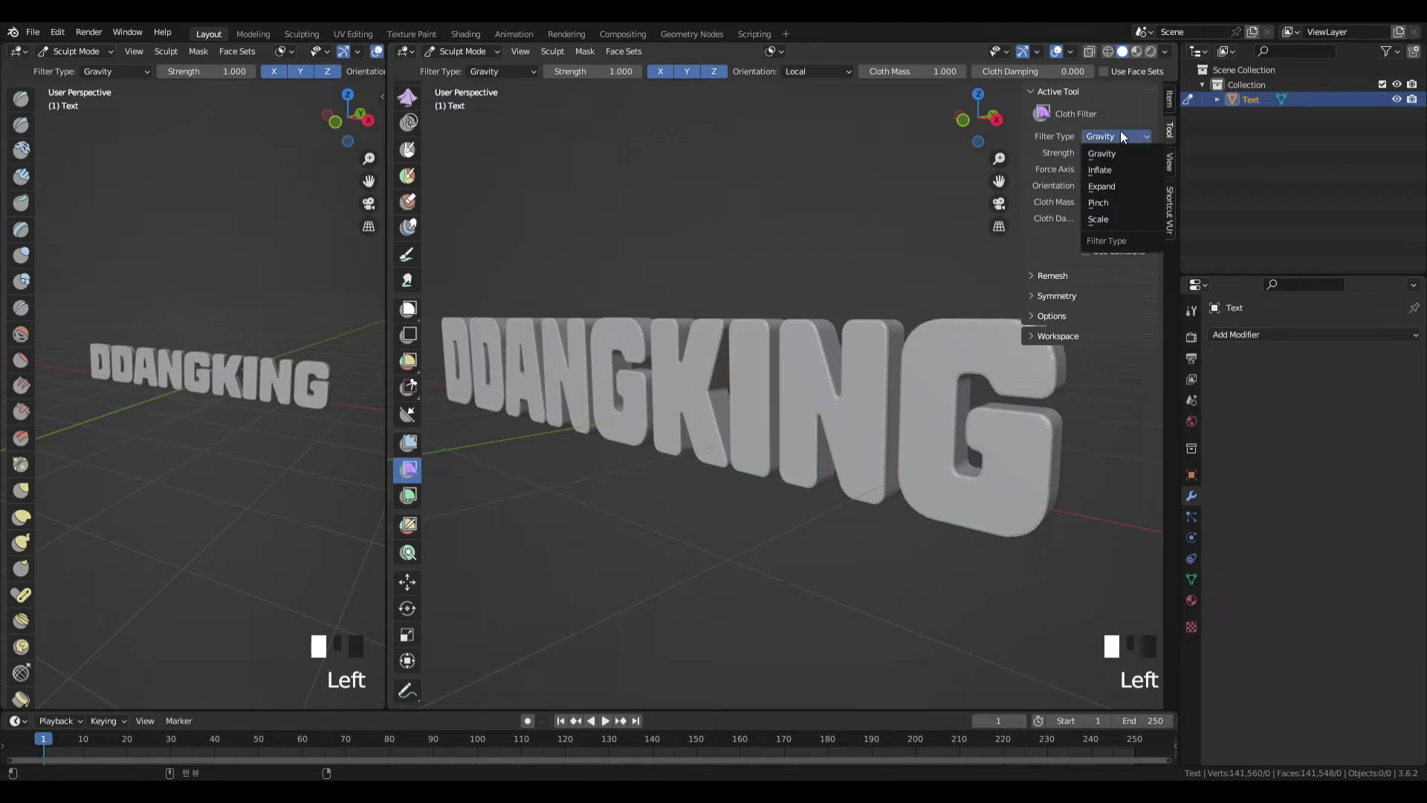
{"action": "left_click", "coordinate": [1120, 175]}
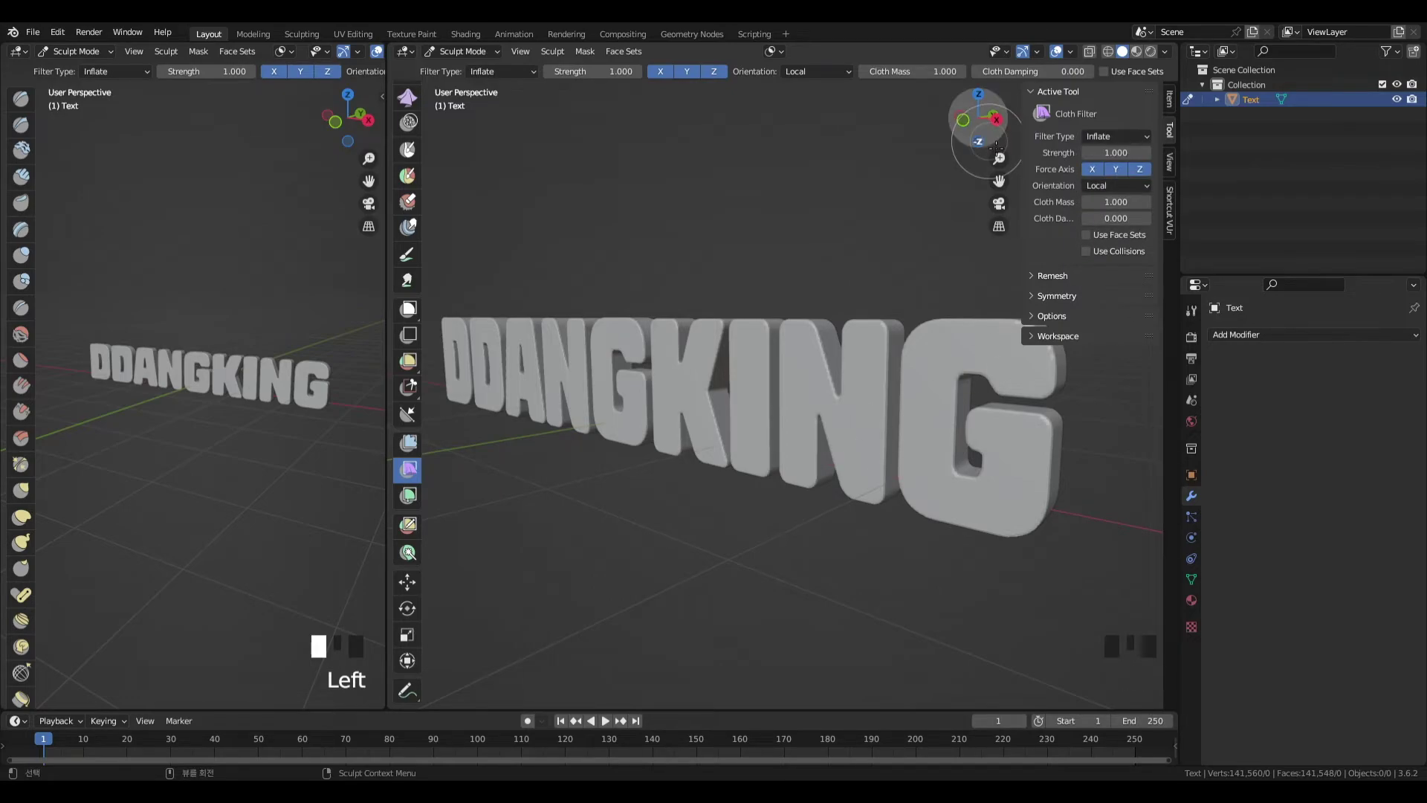
{"action": "key", "text": "n"}
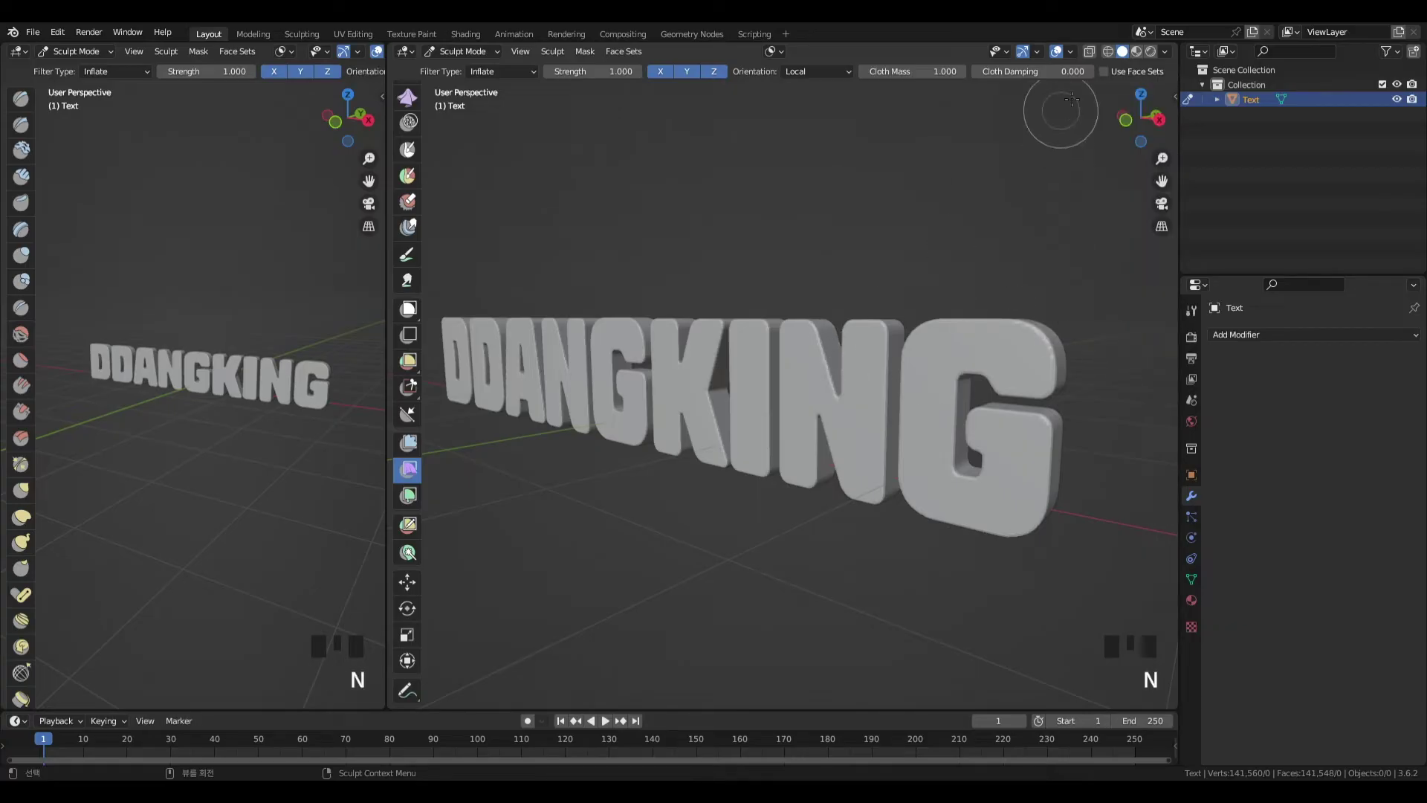
{"action": "left_click", "coordinate": [1183, 99]}
{"action": "left_click", "coordinate": [1184, 99]}
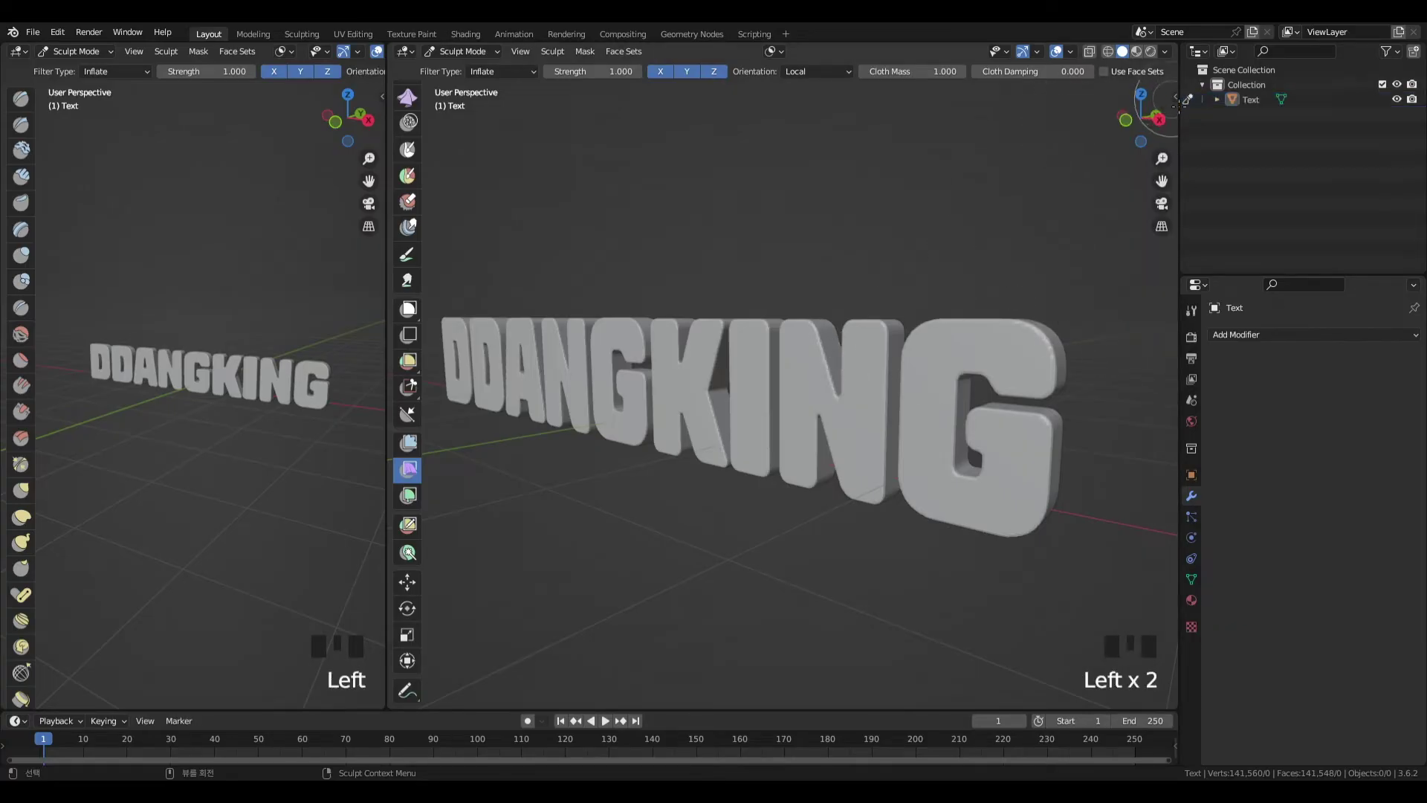
{"action": "key", "text": "n"}
{"action": "key", "text": "n"}
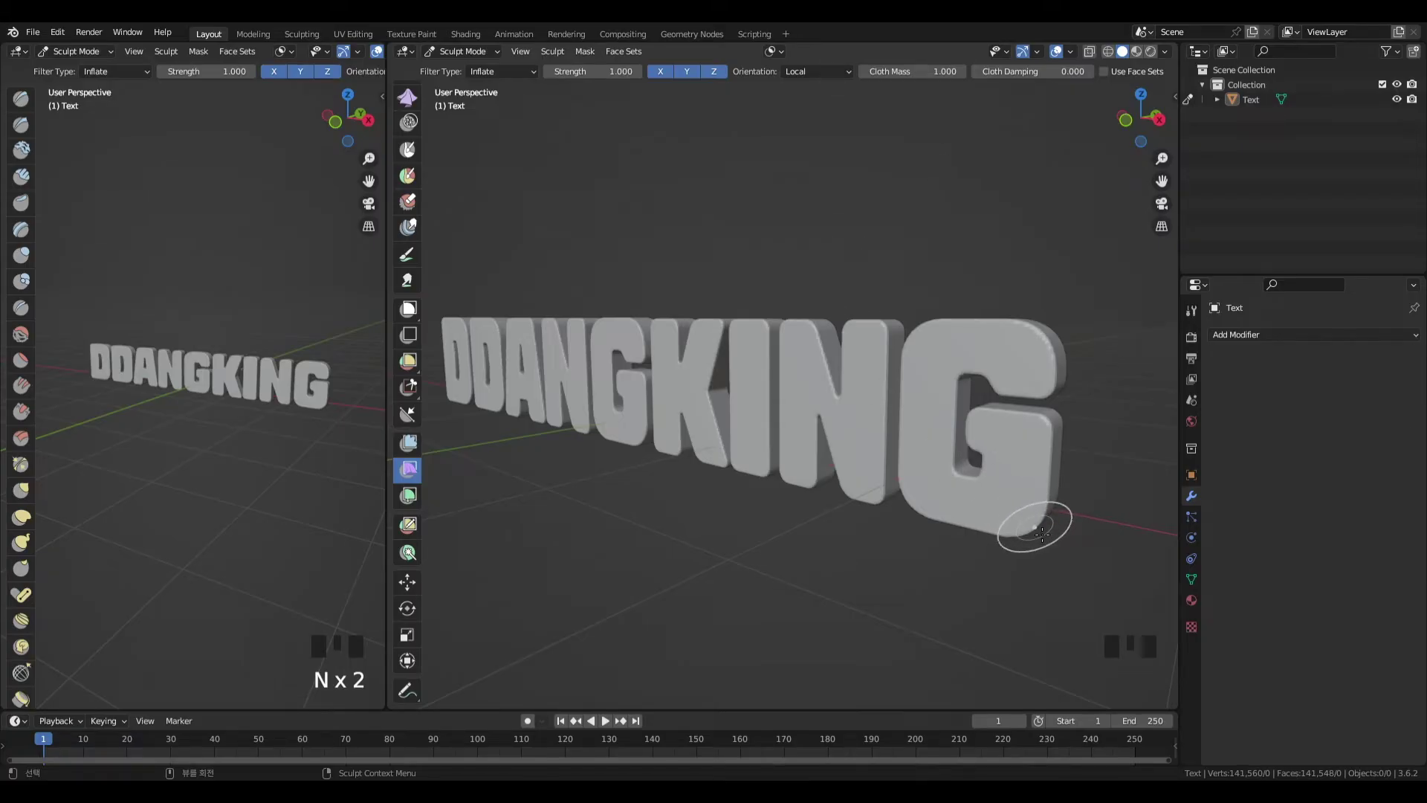
- Apply the Inflate cloth filter to the whole text mesh, undoing trial runs, until the letters look like puffy balloons
{"action": "left_click_drag", "start_coordinate": [1034, 551], "coordinate": [949, 689]}
{"action": "key", "text": "ctrl+z"}
{"action": "left_click", "coordinate": [1041, 510]}
{"action": "left_click_drag", "start_coordinate": [1064, 518], "coordinate": [1106, 511]}
{"action": "key", "text": "ctrl+z"}
{"action": "left_click", "coordinate": [1079, 516]}
- Set the large viewport to the front view of the inflated text and activate the Grab brush
{"action": "scroll", "coordinate": [580, 485], "scroll_direction": "down", "scroll_amount": 3}
{"action": "middle_click_drag", "start_coordinate": [580, 484], "coordinate": [792, 435]}
{"action": "scroll", "coordinate": [832, 420], "scroll_direction": "up", "scroll_amount": 2}
{"action": "scroll", "coordinate": [796, 446], "scroll_direction": "down", "scroll_amount": 2}
{"action": "key", "text": "KP_1"}
{"action": "scroll", "coordinate": [637, 232], "scroll_direction": "up", "scroll_amount": 2}
{"action": "middle_click_drag", "start_coordinate": [509, 364], "coordinate": [528, 385], "text": "shift"}
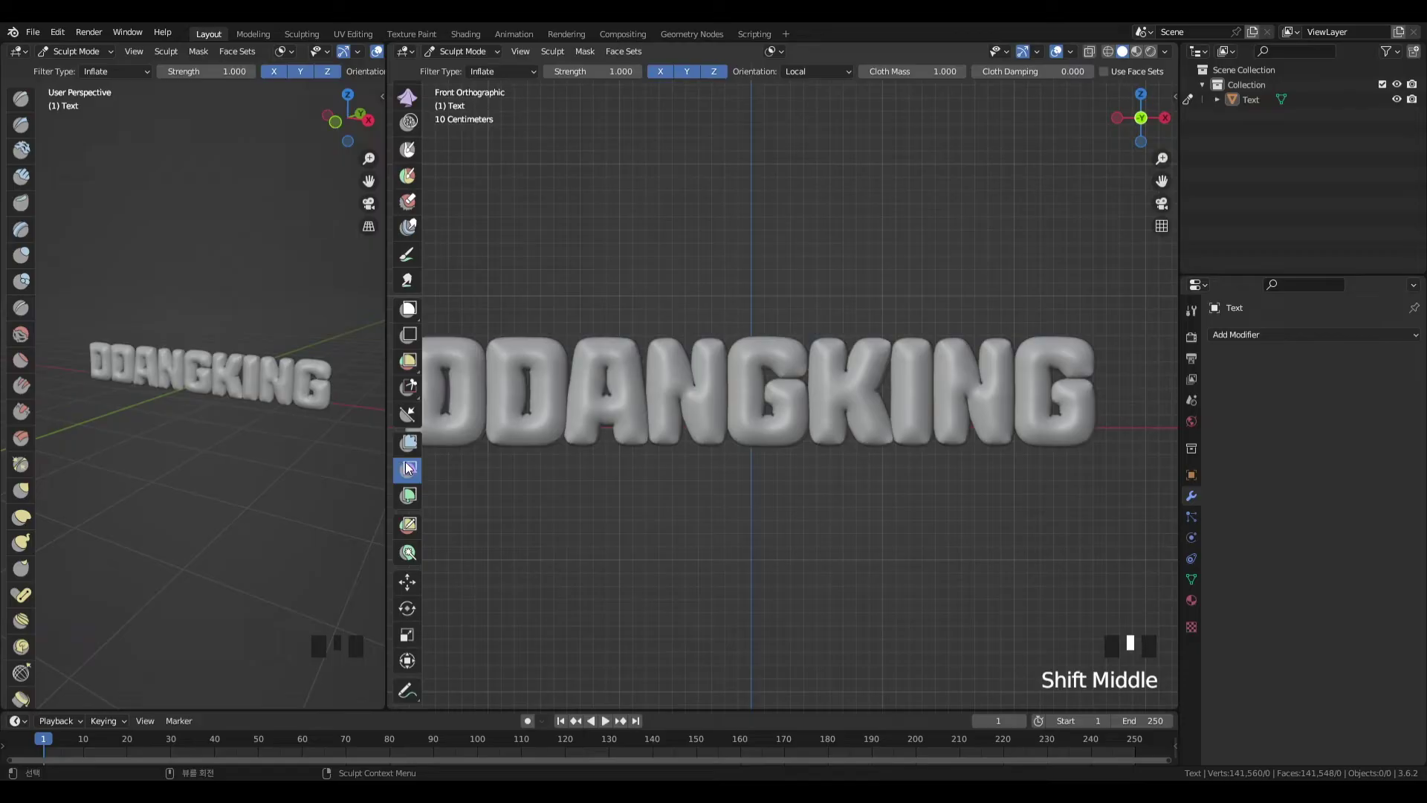
{"action": "scroll", "coordinate": [408, 469], "scroll_direction": "up", "scroll_amount": 20}
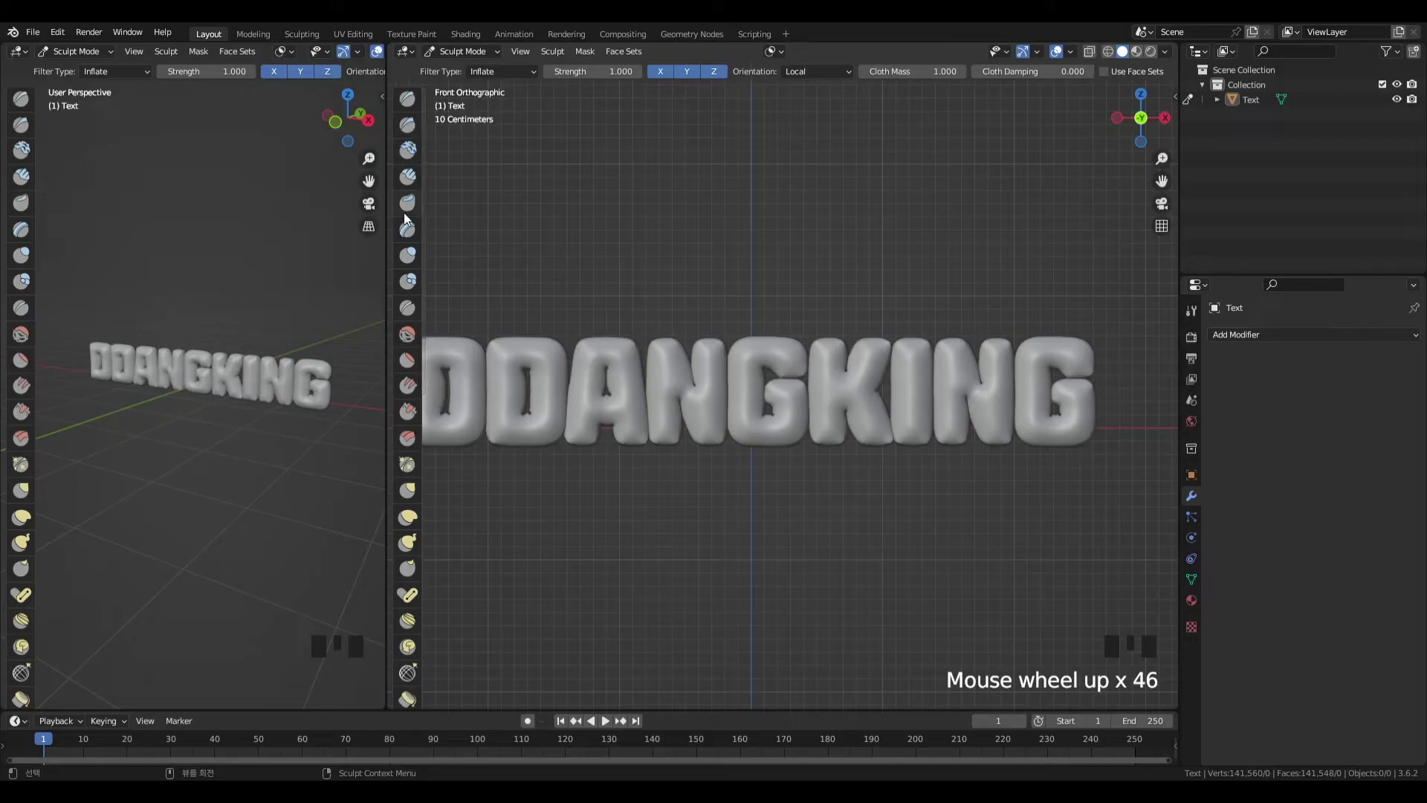
{"action": "key", "text": "g"}
{"action": "key", "text": "g"}
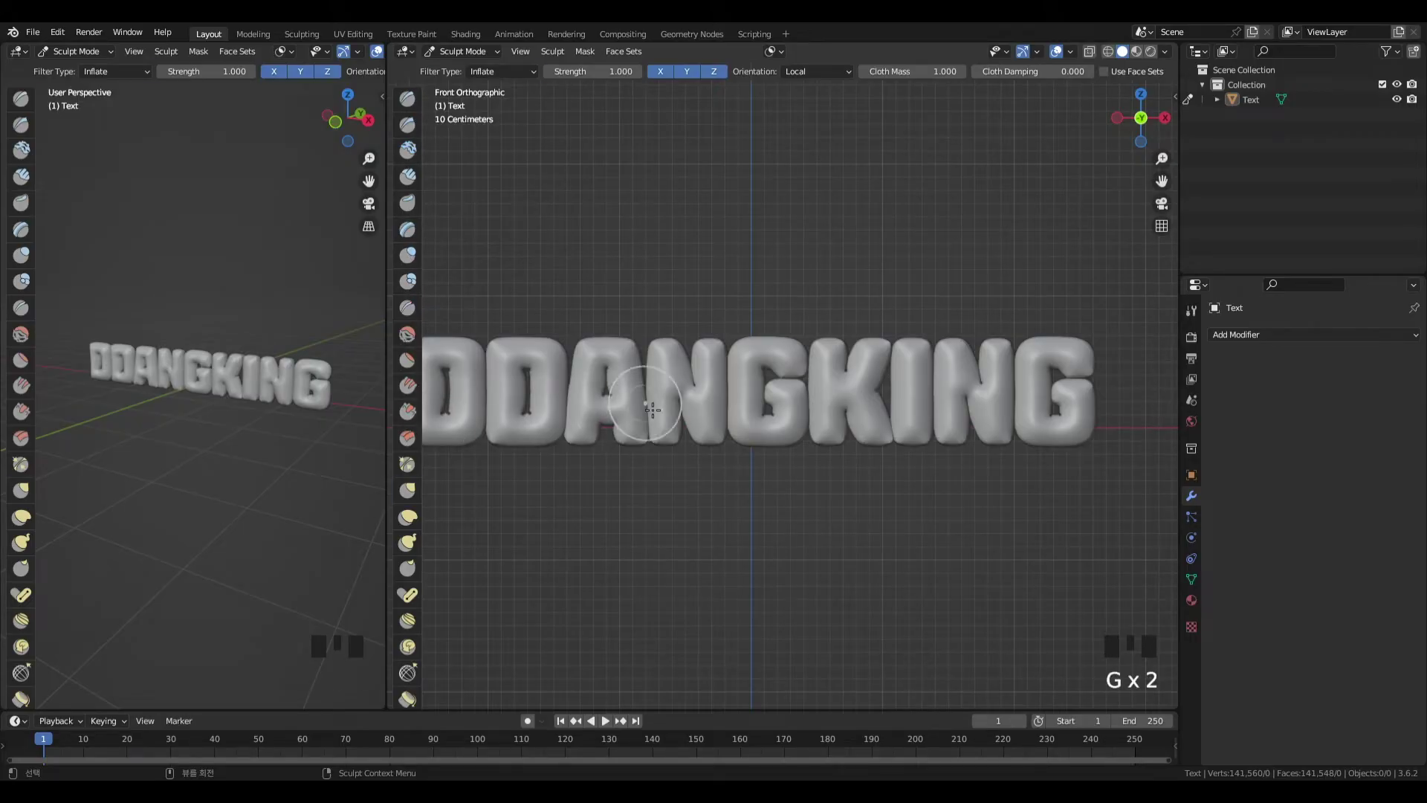
{"action": "key", "text": "g"}
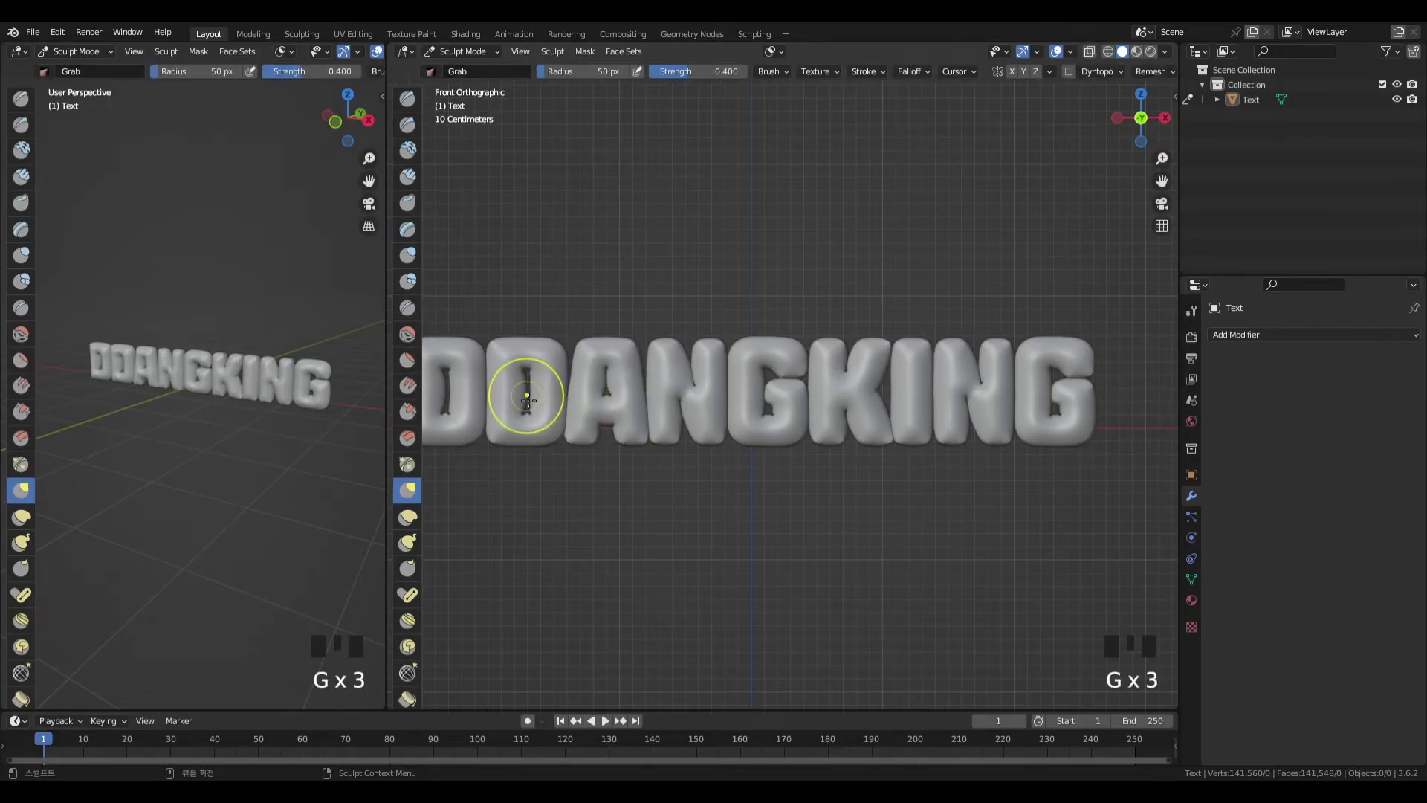
{"action": "left_click", "coordinate": [408, 490]}
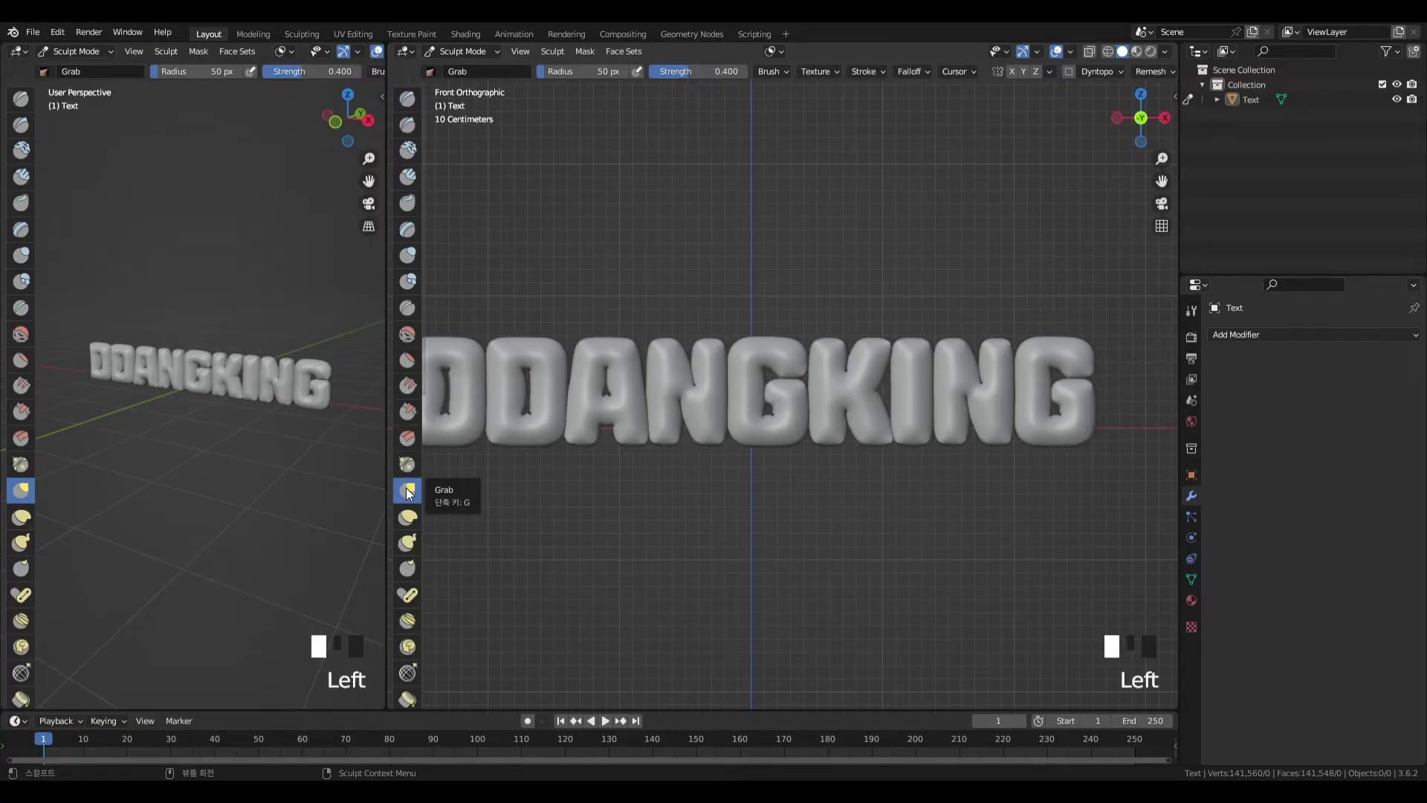
- Try pulling the tops of the middle letters upward with the Grab brush, and undo the strokes
{"action": "scroll", "coordinate": [790, 357], "scroll_direction": "up", "scroll_amount": 6}
{"action": "scroll", "coordinate": [794, 359], "scroll_direction": "down", "scroll_amount": 4}
{"action": "left_click_drag", "start_coordinate": [819, 318], "coordinate": [810, 286]}
{"action": "mouse_move", "coordinate": [803, 330]}
{"action": "left_mouse_down"}
{"action": "mouse_move", "coordinate": [780, 314]}
{"action": "mouse_move", "coordinate": [766, 247]}
{"action": "left_mouse_up"}
{"action": "left_click_drag", "start_coordinate": [735, 333], "coordinate": [710, 256]}
{"action": "left_click_drag", "start_coordinate": [842, 359], "coordinate": [862, 275]}
{"action": "left_click_drag", "start_coordinate": [915, 369], "coordinate": [926, 261]}
{"action": "key", "text": "ctrl+z"}
{"action": "key", "text": "ctrl+z"}
{"action": "key", "text": "ctrl+z"}
{"action": "key", "text": "ctrl+z"}
{"action": "key", "text": "ctrl+z"}
{"action": "key", "text": "ctrl+z"}
{"action": "key", "text": "ctrl+z"}
- Reshape the edges around the middle G's inner opening with the Grab brush at 50 px radius
{"action": "scroll", "coordinate": [798, 368], "scroll_direction": "up", "scroll_amount": 2}
{"action": "scroll", "coordinate": [798, 367], "scroll_direction": "up", "scroll_amount": 3}
{"action": "left_click_drag", "start_coordinate": [767, 346], "coordinate": [754, 356]}
{"action": "mouse_move", "coordinate": [733, 333]}
{"action": "left_mouse_down"}
{"action": "mouse_move", "coordinate": [756, 326]}
{"action": "mouse_move", "coordinate": [745, 355]}
{"action": "left_mouse_up"}
{"action": "left_click_drag", "start_coordinate": [738, 421], "coordinate": [732, 449]}
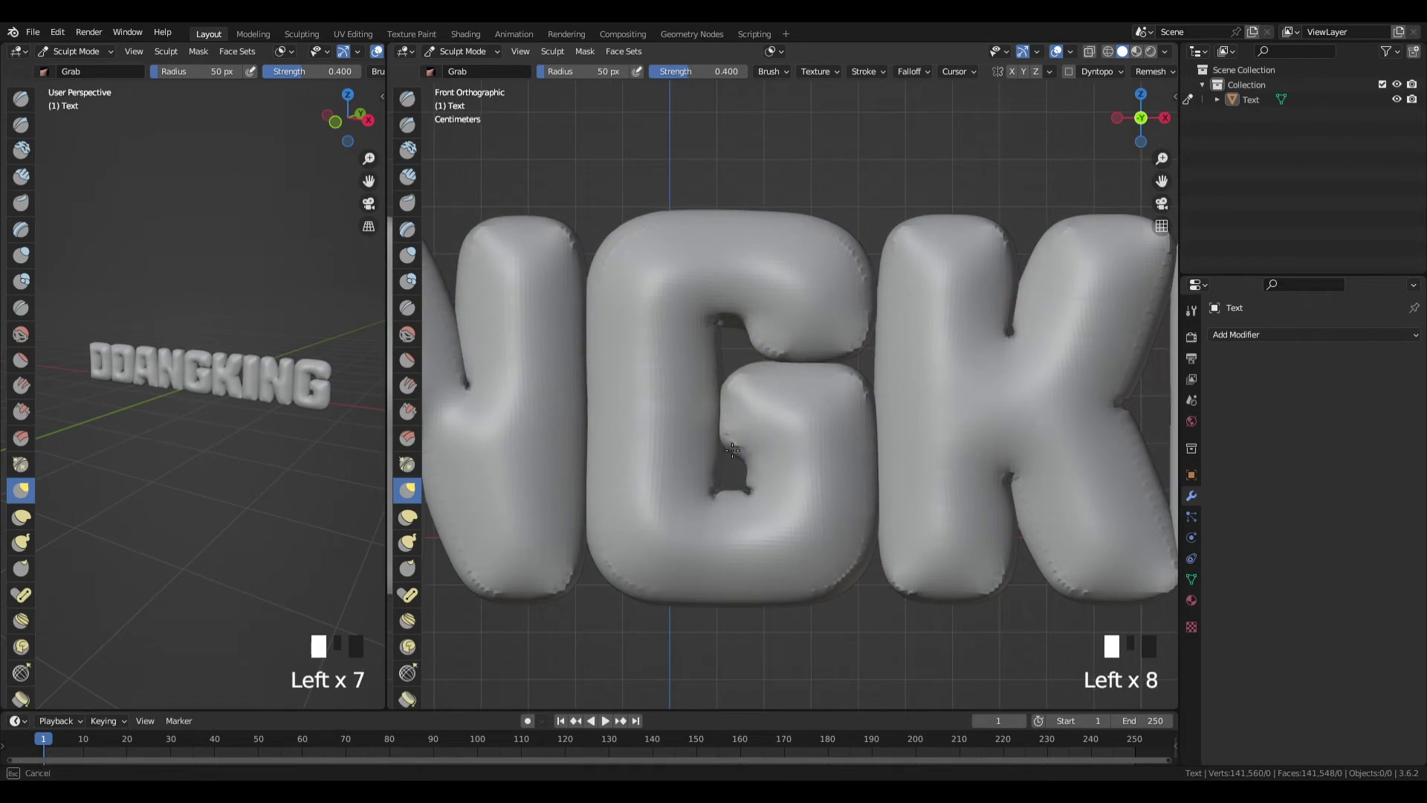
- Enlarge the Grab brush radius to 91 px and nudge the contours of the middle G and the neighbouring letters
{"action": "key", "text": "bracketright"}
{"action": "key", "text": "bracketright"}
{"action": "key", "text": "bracketright"}
{"action": "key", "text": "bracketright"}
{"action": "key", "text": "bracketright"}
{"action": "left_click", "coordinate": [836, 584]}
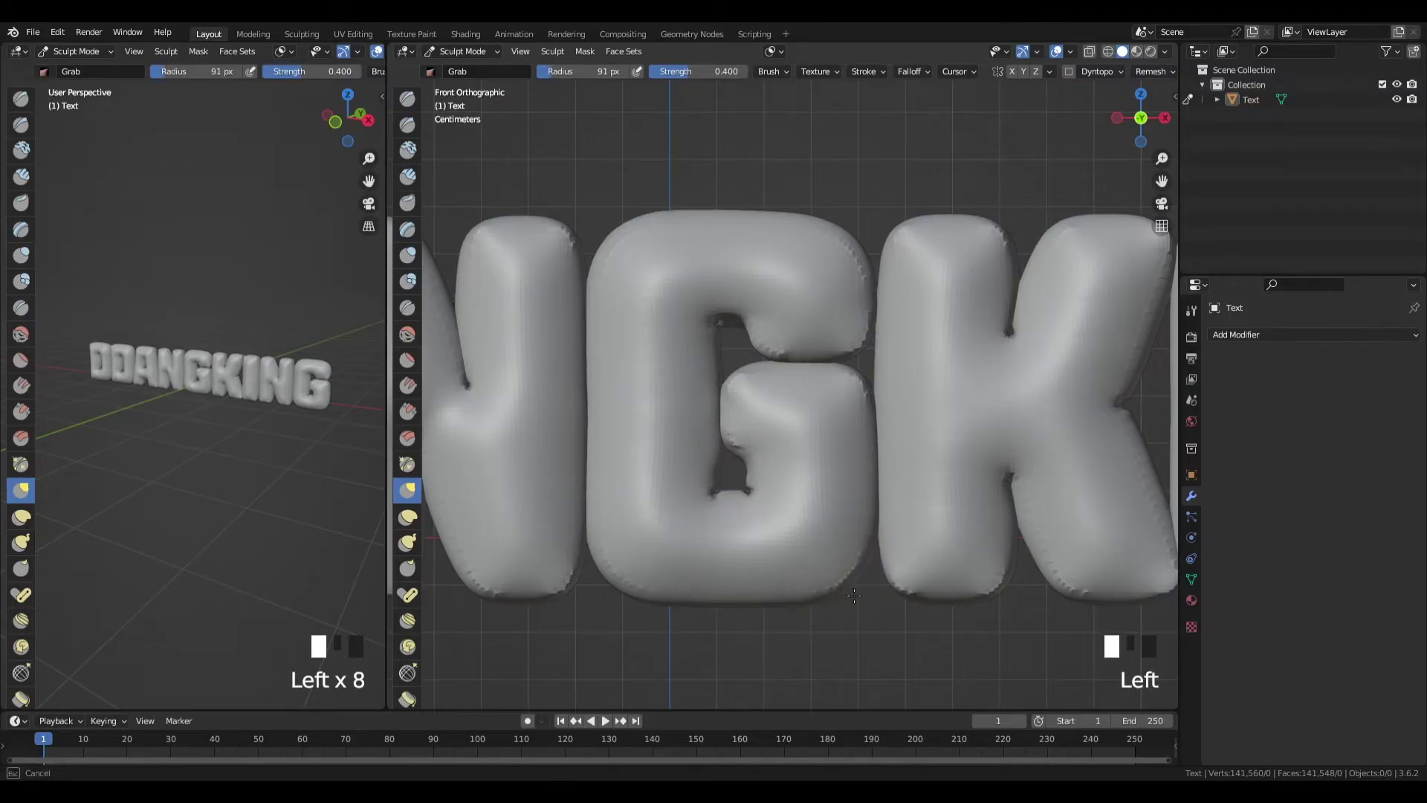
{"action": "left_click", "coordinate": [765, 456]}
{"action": "scroll", "coordinate": [996, 319], "scroll_direction": "down", "scroll_amount": 4}
{"action": "left_click", "coordinate": [954, 315]}
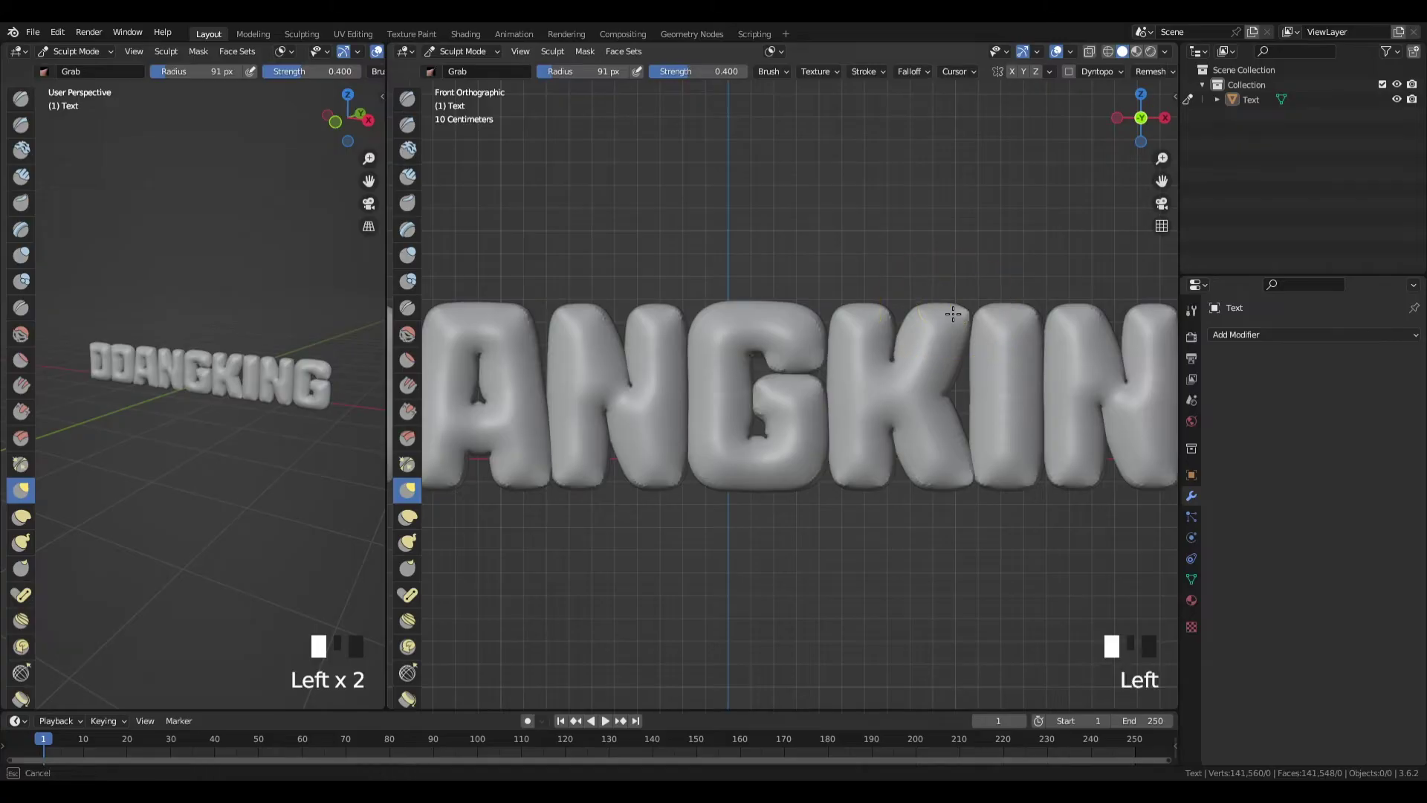
{"action": "scroll", "coordinate": [577, 332], "scroll_direction": "down", "scroll_amount": 2}
{"action": "scroll", "coordinate": [587, 338], "scroll_direction": "up", "scroll_amount": 2}
{"action": "middle_click_drag", "start_coordinate": [595, 349], "coordinate": [661, 338], "text": "shift"}
{"action": "left_click", "coordinate": [669, 345]}
- Switch the sculpted text from Sculpt Mode to Object Mode
{"action": "scroll", "coordinate": [817, 319], "scroll_direction": "down", "scroll_amount": 4}
{"action": "middle_click_drag", "start_coordinate": [832, 310], "coordinate": [742, 327], "text": "shift"}
{"action": "middle_click_drag", "start_coordinate": [782, 374], "coordinate": [834, 359], "text": "shift"}
{"action": "key", "text": "ctrl+Tab"}
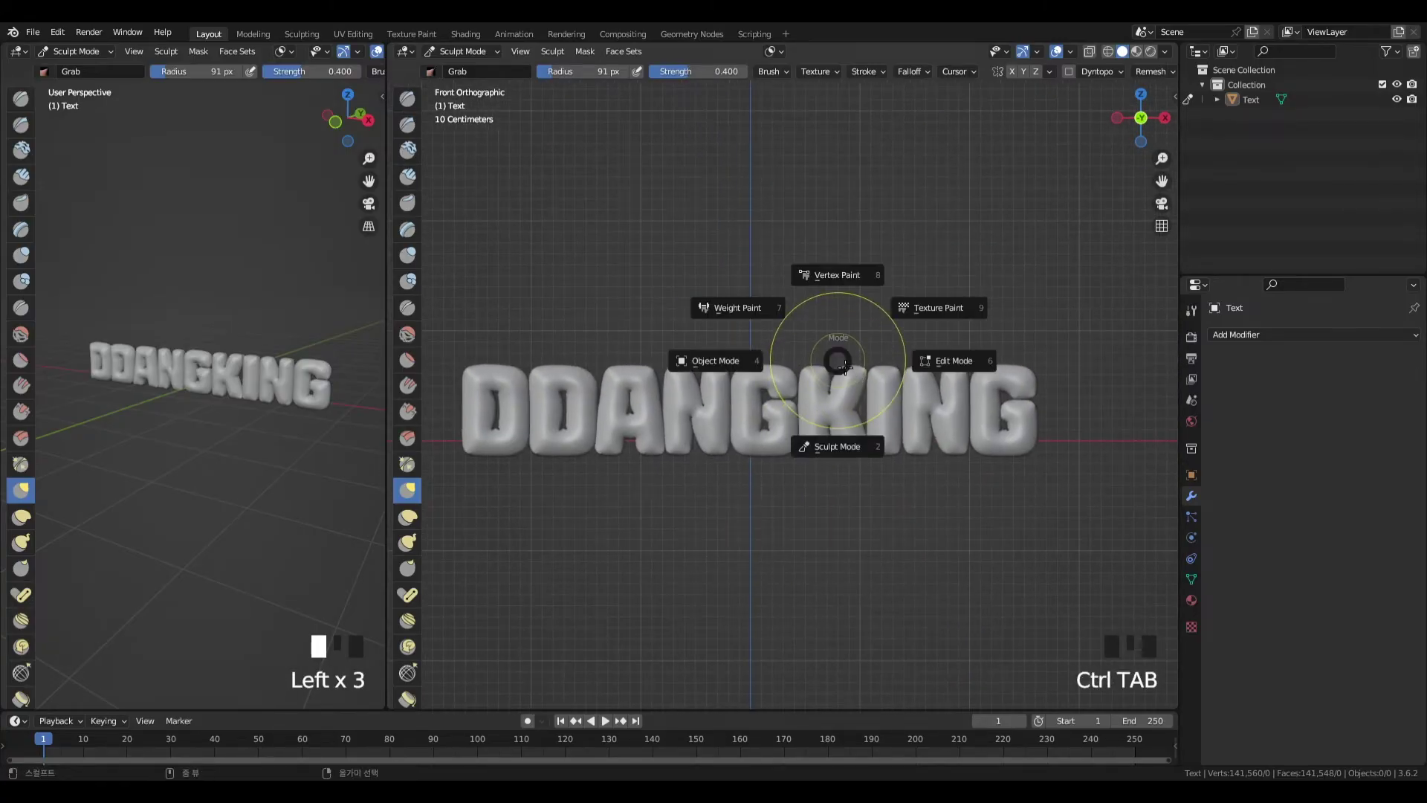
{"action": "left_click", "coordinate": [703, 367]}
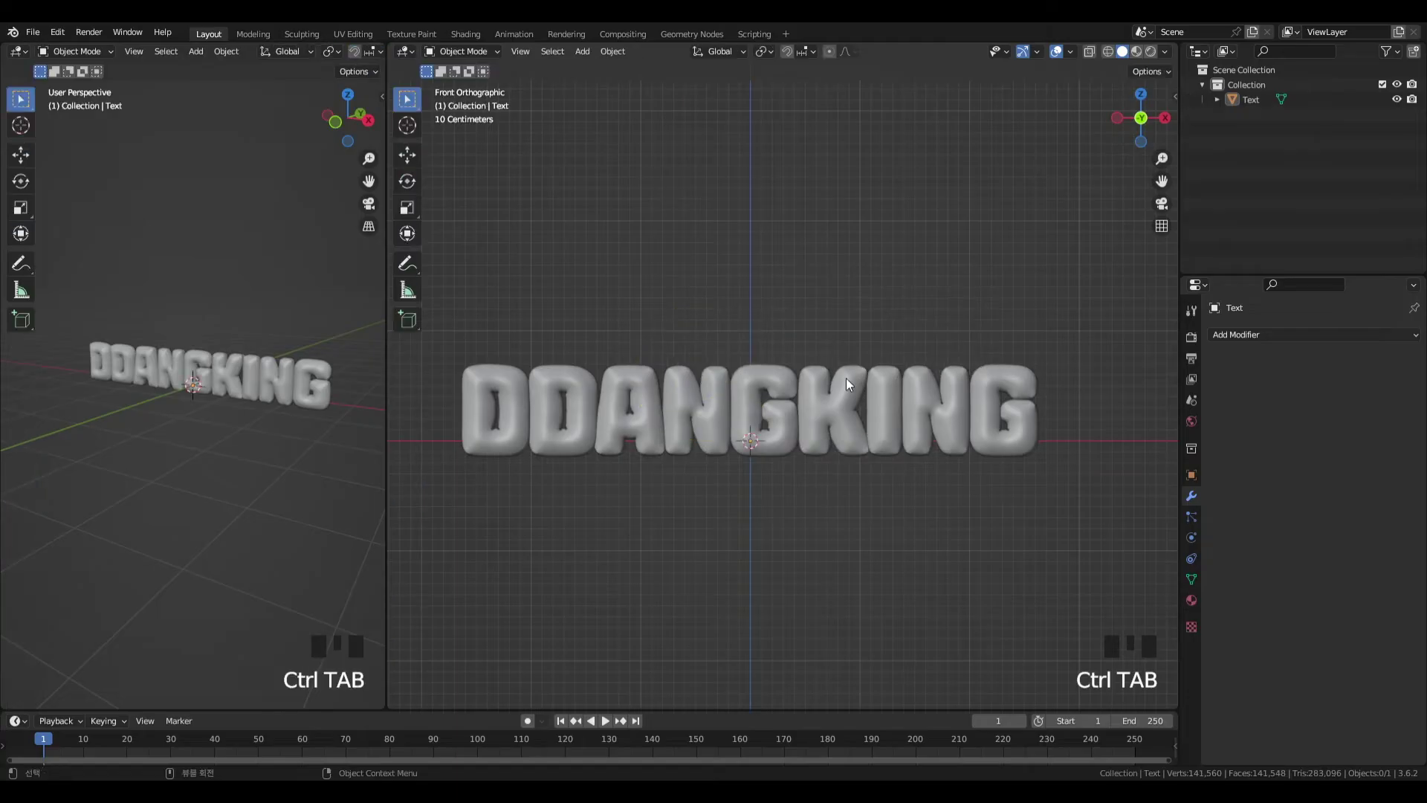
- Return the large viewport to the front view and select the whole text object
{"action": "middle_click_drag", "start_coordinate": [524, 321], "coordinate": [873, 429]}
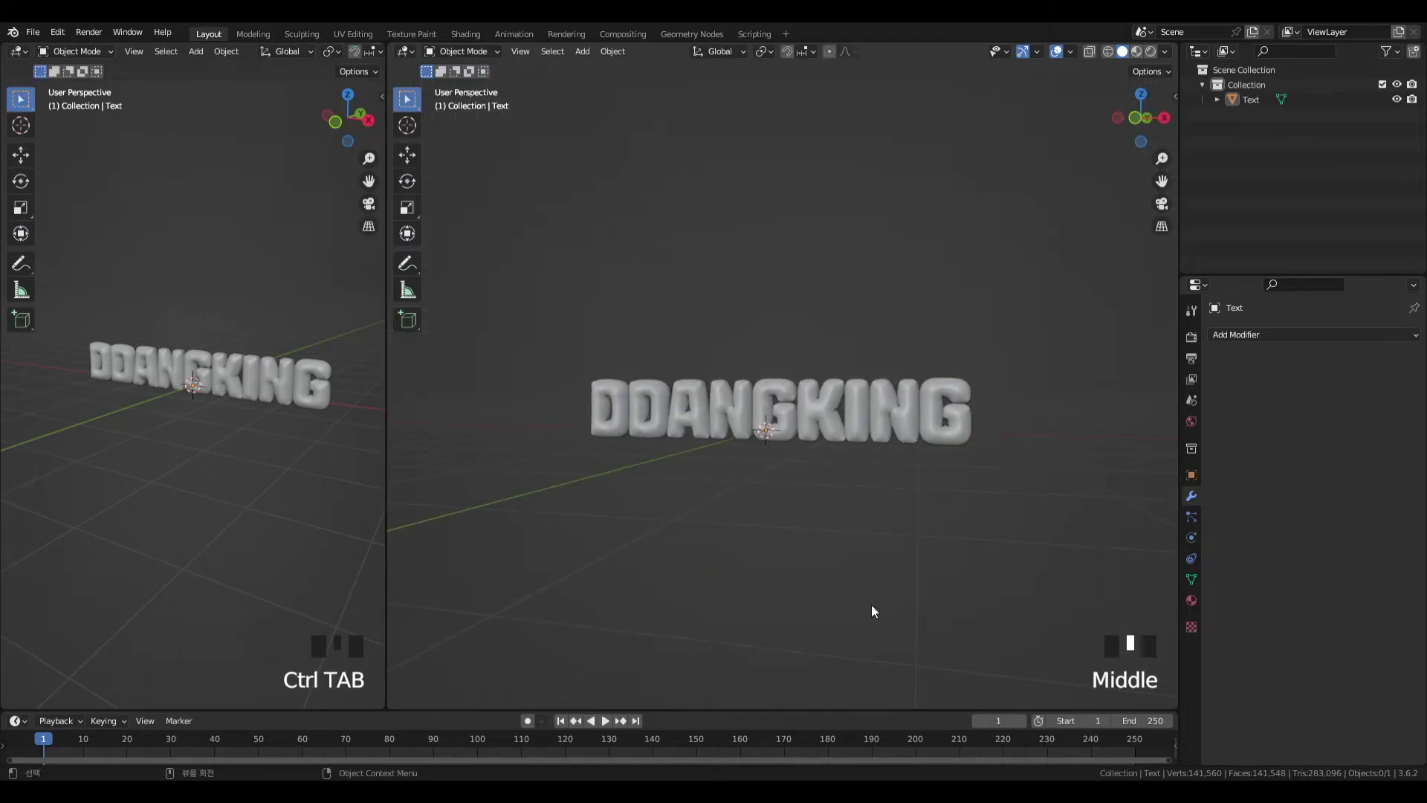
{"action": "key", "text": "KP_1"}
{"action": "scroll", "coordinate": [800, 414], "scroll_direction": "up", "scroll_amount": 5}
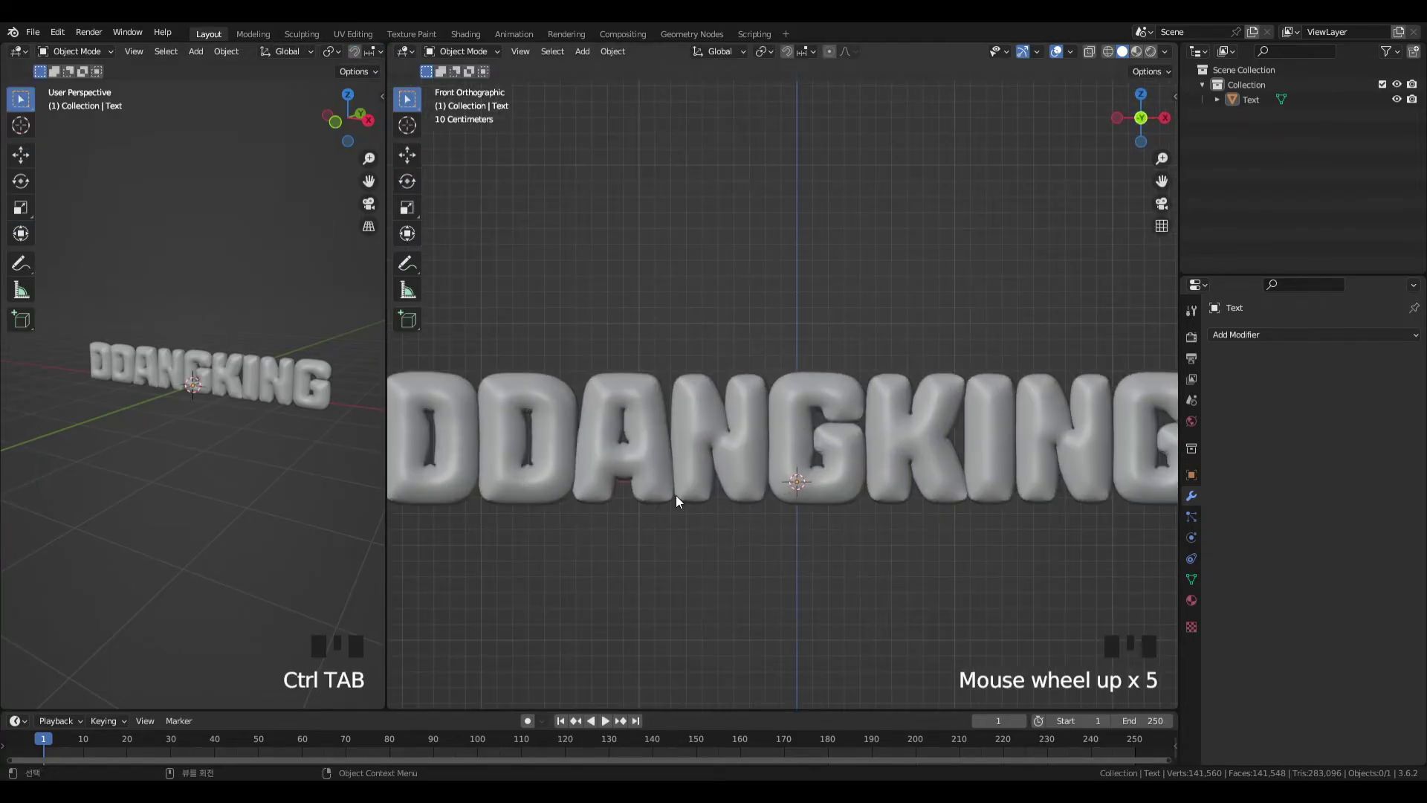
{"action": "scroll", "coordinate": [1167, 467], "scroll_direction": "down", "scroll_amount": 1}
{"action": "key", "text": "Tab"}
{"action": "key", "text": "Tab"}
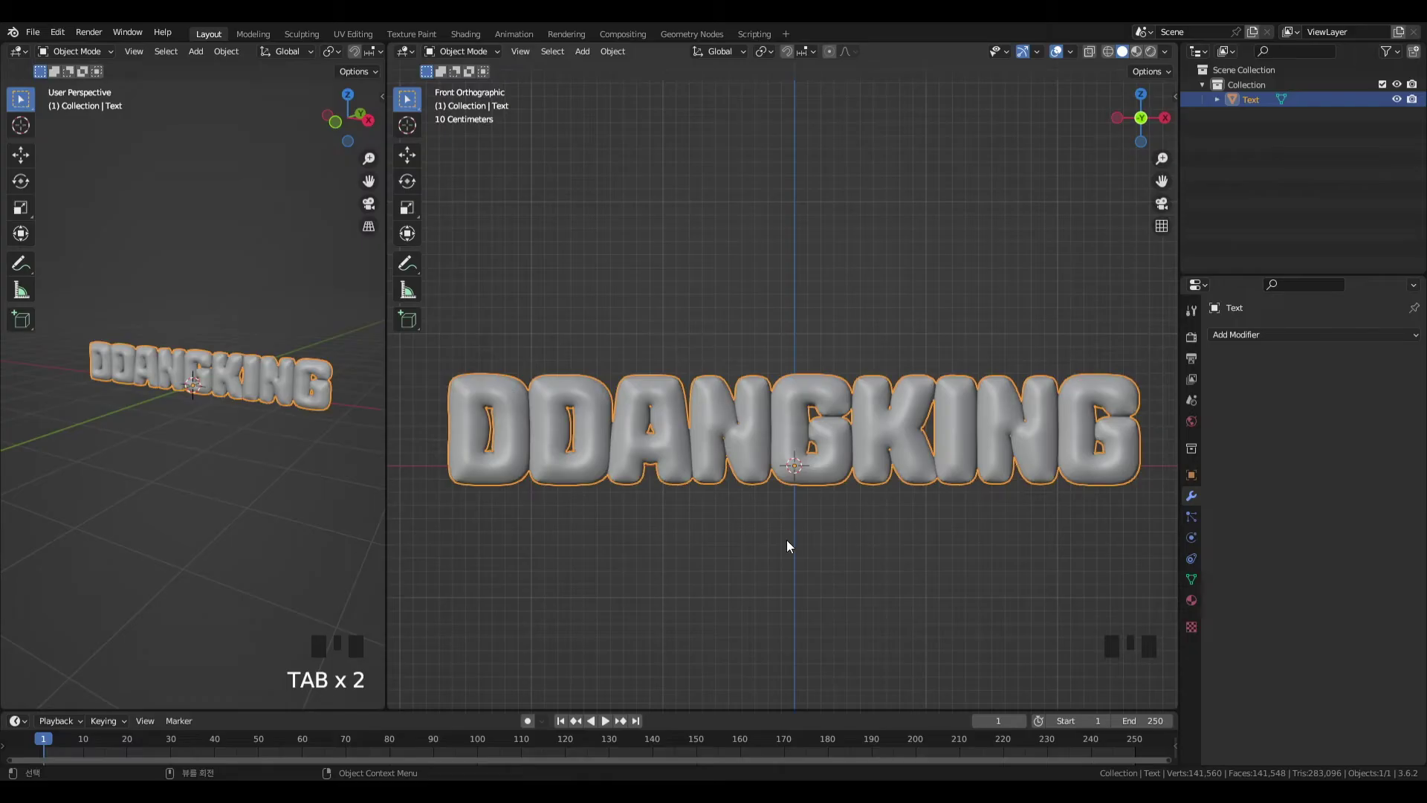
{"action": "left_click", "coordinate": [489, 359]}
{"action": "left_click", "coordinate": [547, 448]}
{"action": "left_click_drag", "start_coordinate": [464, 312], "coordinate": [1158, 503]}
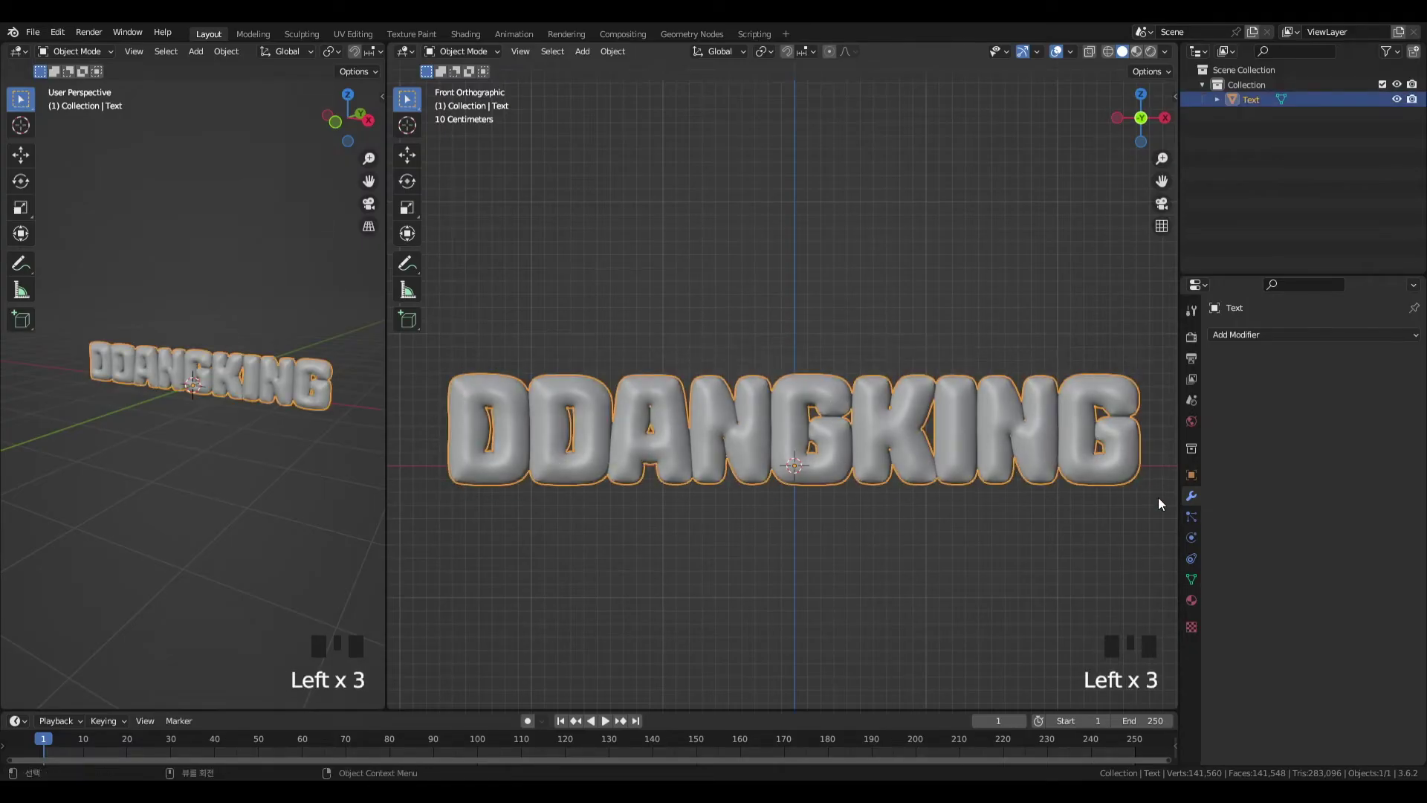
{"action": "left_click", "coordinate": [533, 428]}
{"action": "left_click", "coordinate": [611, 383]}
- Enter Edit Mode on the text and try box-selecting small groups of its vertices
{"action": "key", "text": "Tab"}
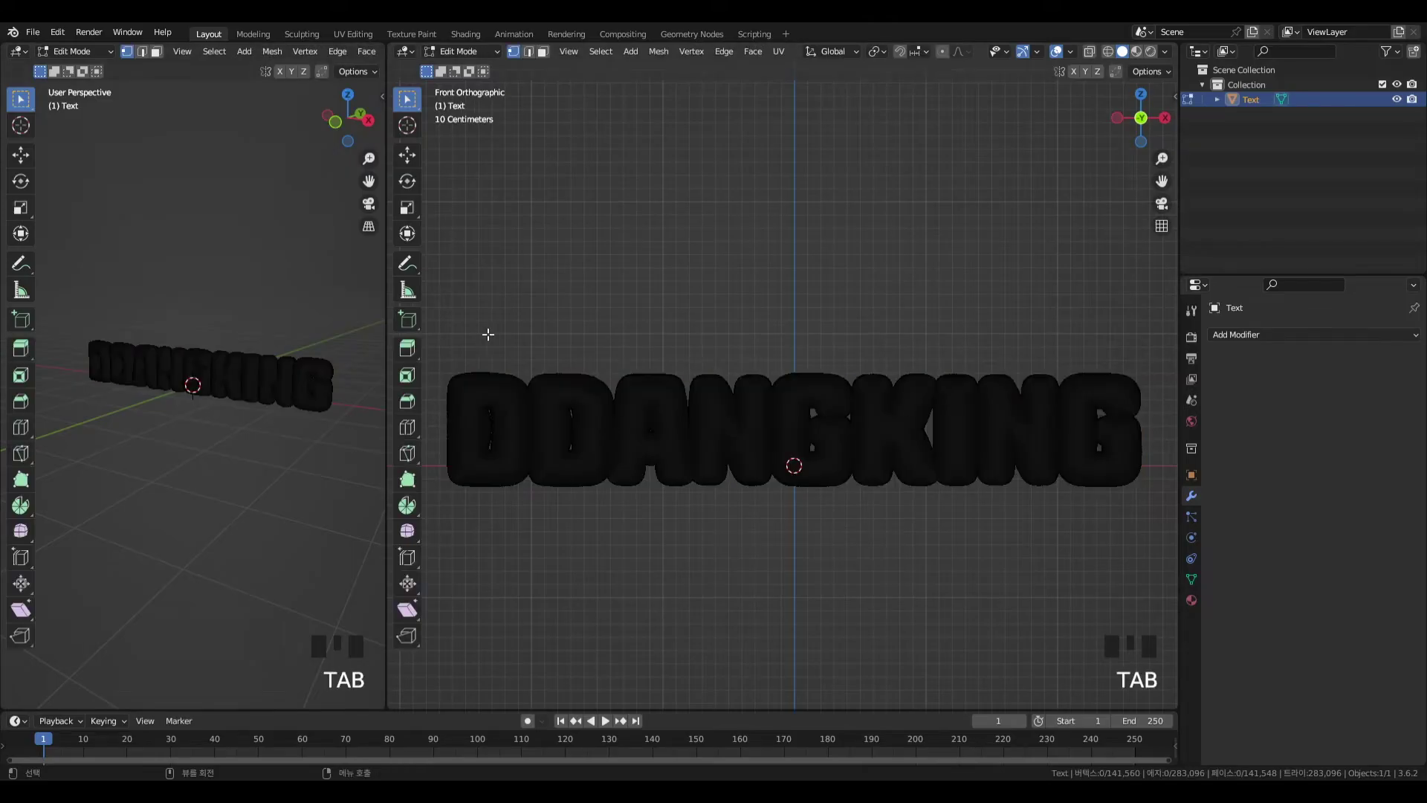
{"action": "left_click_drag", "start_coordinate": [457, 357], "coordinate": [1155, 526]}
{"action": "left_click", "coordinate": [1072, 509]}
{"action": "left_click_drag", "start_coordinate": [487, 342], "coordinate": [496, 394]}
{"action": "scroll", "coordinate": [529, 273], "scroll_direction": "up", "scroll_amount": 15}
{"action": "left_click_drag", "start_coordinate": [530, 271], "coordinate": [564, 337]}
{"action": "left_click", "coordinate": [568, 291]}
{"action": "left_click_drag", "start_coordinate": [779, 315], "coordinate": [834, 503]}
{"action": "scroll", "coordinate": [788, 476], "scroll_direction": "down", "scroll_amount": 13}
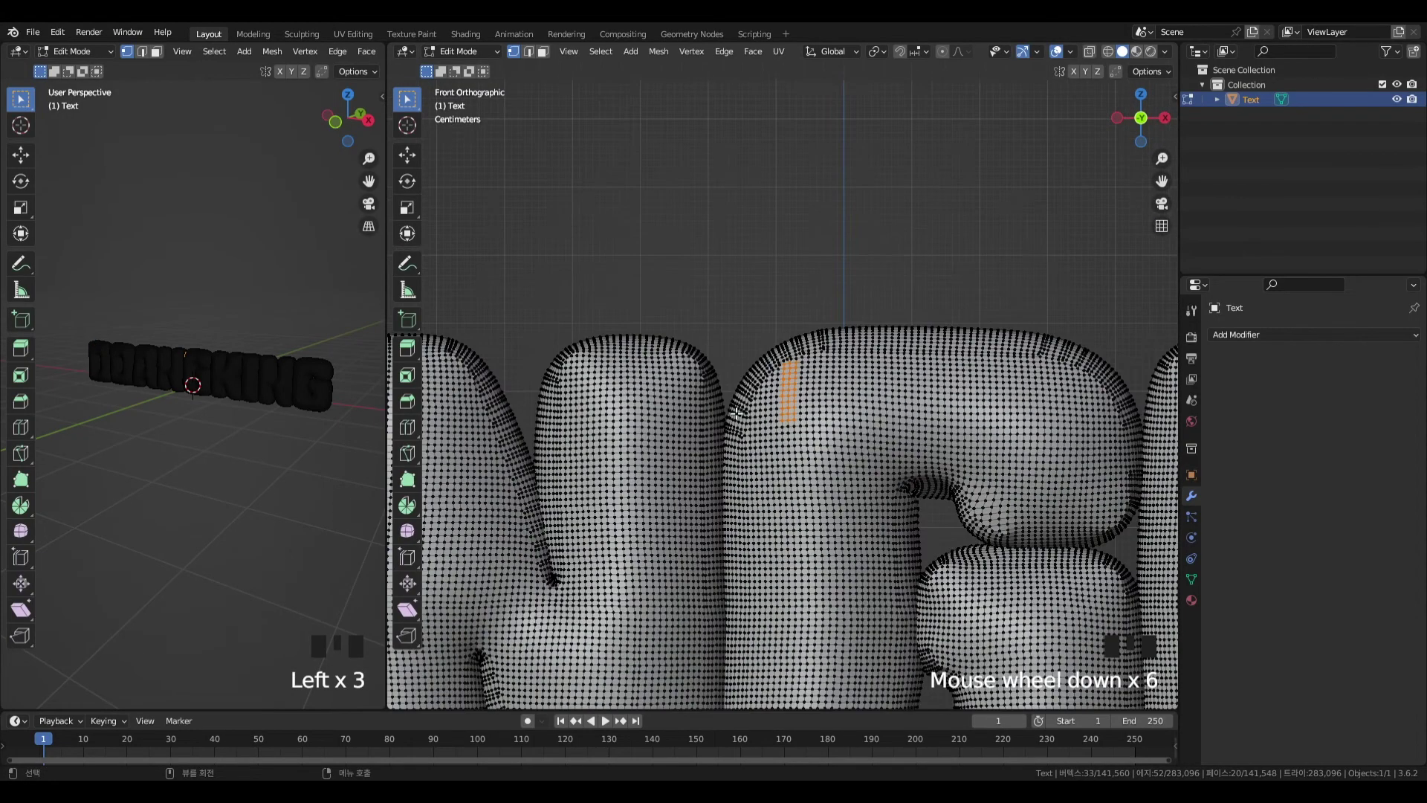
{"action": "middle_click_drag", "start_coordinate": [707, 439], "coordinate": [816, 440], "text": "shift"}
{"action": "left_click", "coordinate": [729, 275]}
{"action": "scroll", "coordinate": [591, 345], "scroll_direction": "down", "scroll_amount": 3}
{"action": "scroll", "coordinate": [641, 451], "scroll_direction": "up", "scroll_amount": 2}
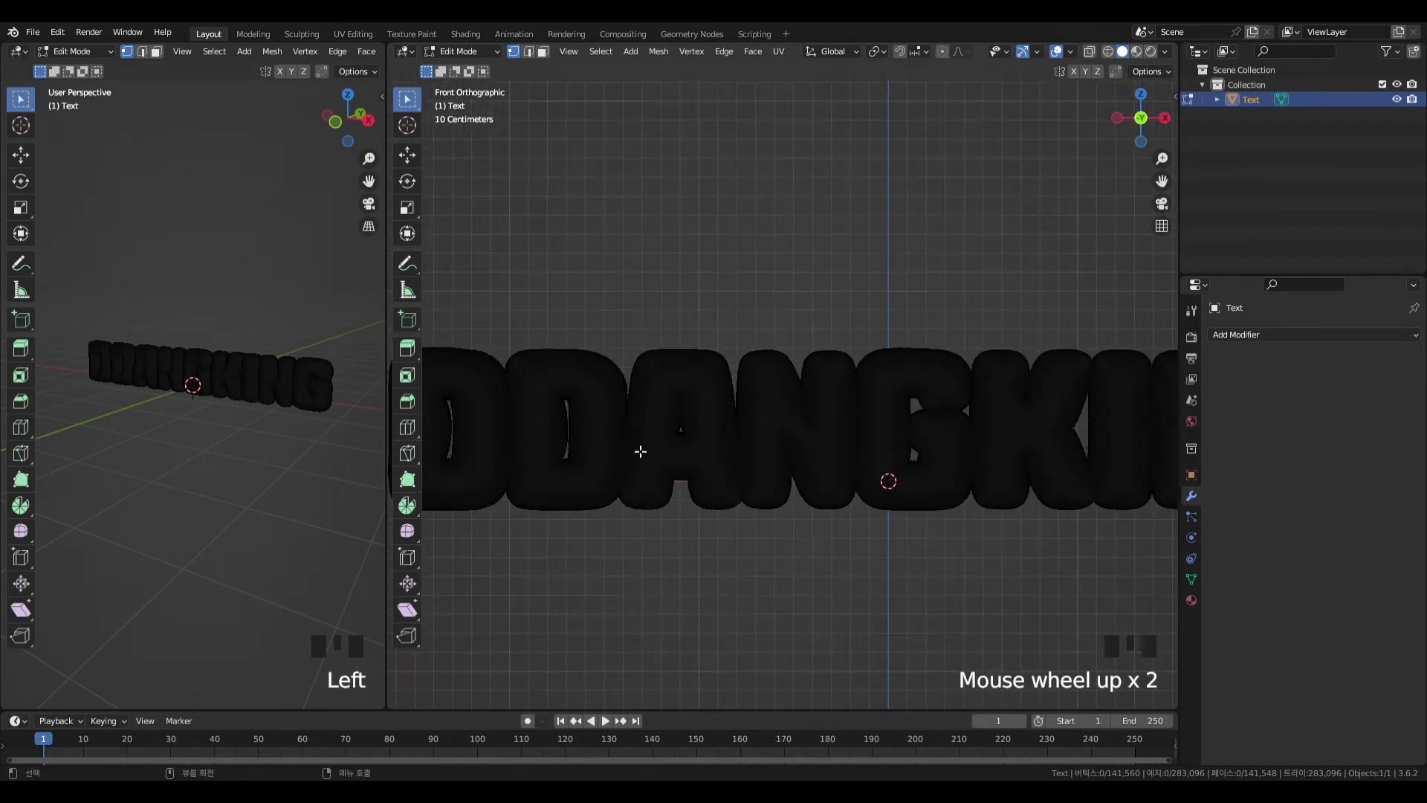
- Try to isolate the first D's vertices from the second D with box selections
{"action": "middle_click_drag", "start_coordinate": [614, 397], "coordinate": [768, 382], "text": "shift"}
{"action": "scroll", "coordinate": [653, 369], "scroll_direction": "up", "scroll_amount": 4}
{"action": "middle_click_drag", "start_coordinate": [653, 370], "coordinate": [879, 369], "text": "shift"}
{"action": "scroll", "coordinate": [673, 304], "scroll_direction": "up", "scroll_amount": 2}
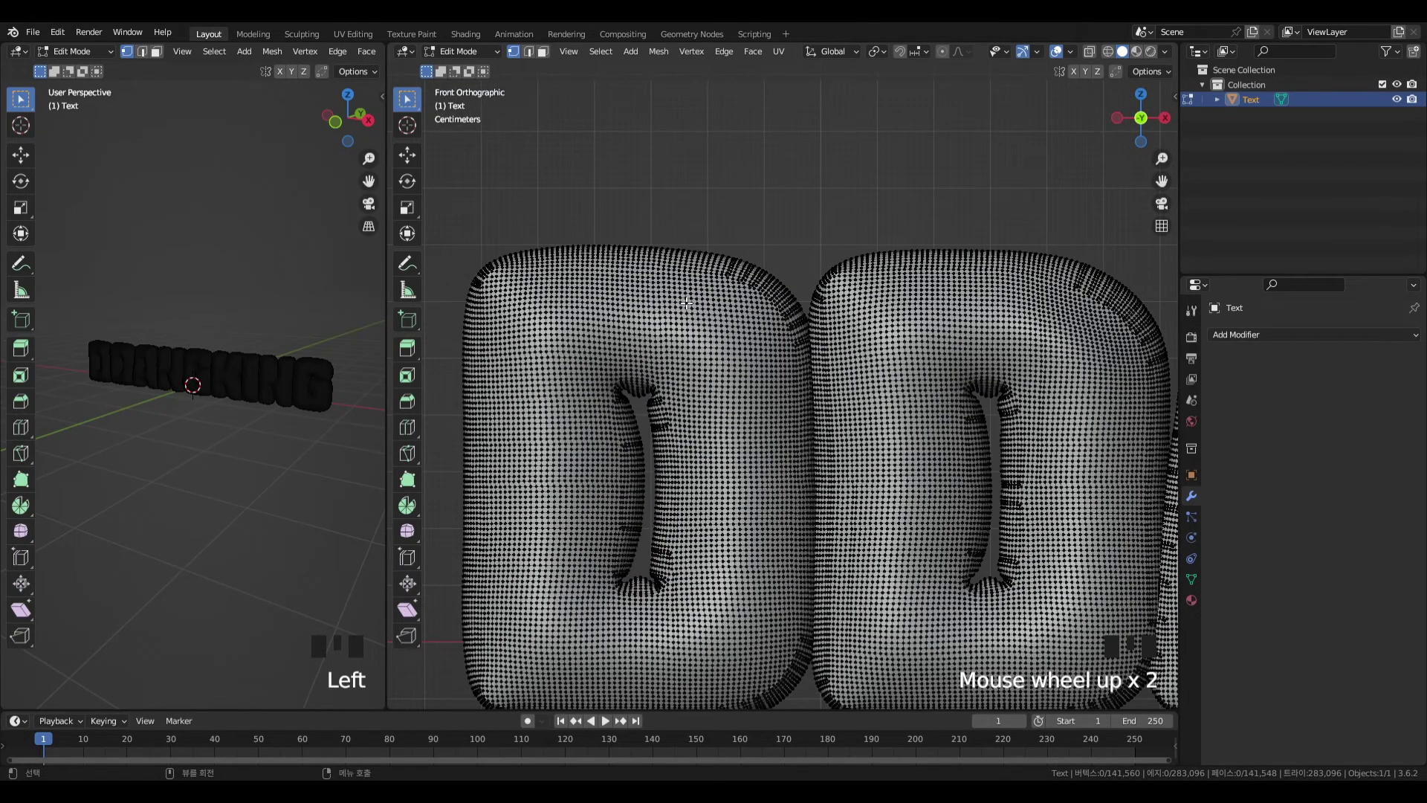
{"action": "scroll", "coordinate": [644, 320], "scroll_direction": "down", "scroll_amount": 2}
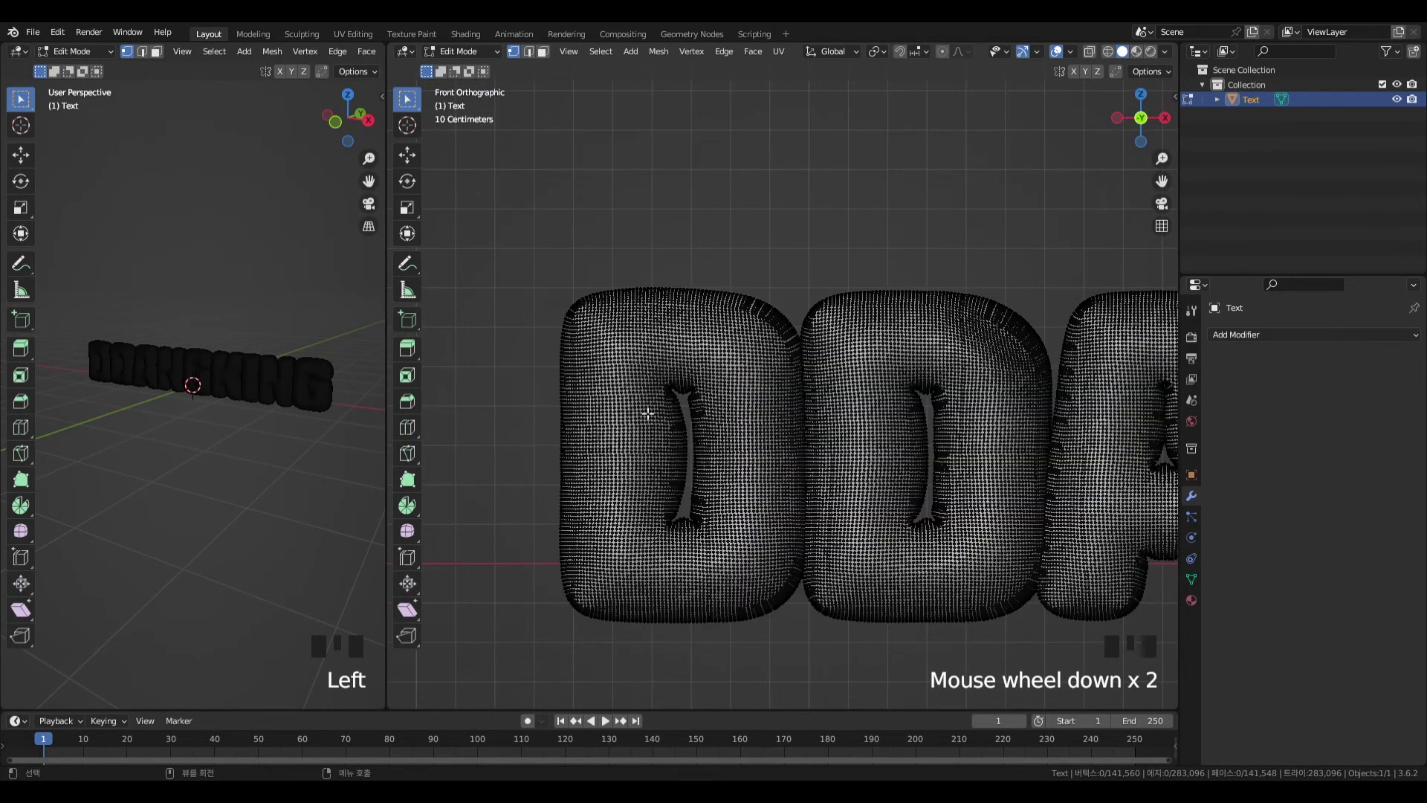
{"action": "left_click_drag", "start_coordinate": [584, 215], "coordinate": [780, 539]}
{"action": "left_click_drag", "start_coordinate": [580, 123], "coordinate": [682, 514]}
{"action": "left_click_drag", "start_coordinate": [544, 185], "coordinate": [737, 542]}
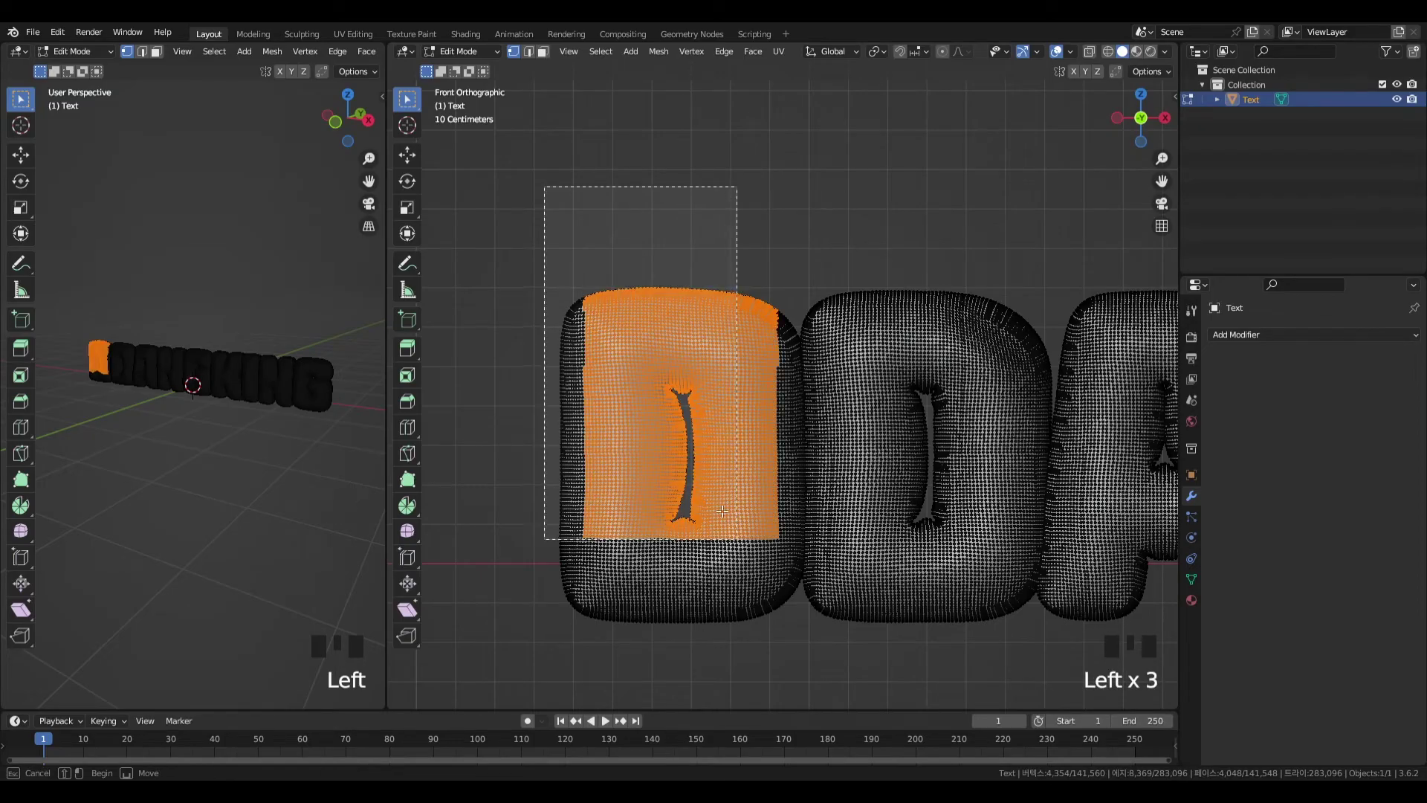
{"action": "left_click_drag", "start_coordinate": [567, 122], "coordinate": [715, 604]}
{"action": "left_click_drag", "start_coordinate": [548, 165], "coordinate": [740, 672]}
{"action": "left_click", "coordinate": [828, 242]}
{"action": "left_click_drag", "start_coordinate": [793, 223], "coordinate": [816, 688]}
{"action": "left_click_drag", "start_coordinate": [805, 585], "coordinate": [829, 681]}
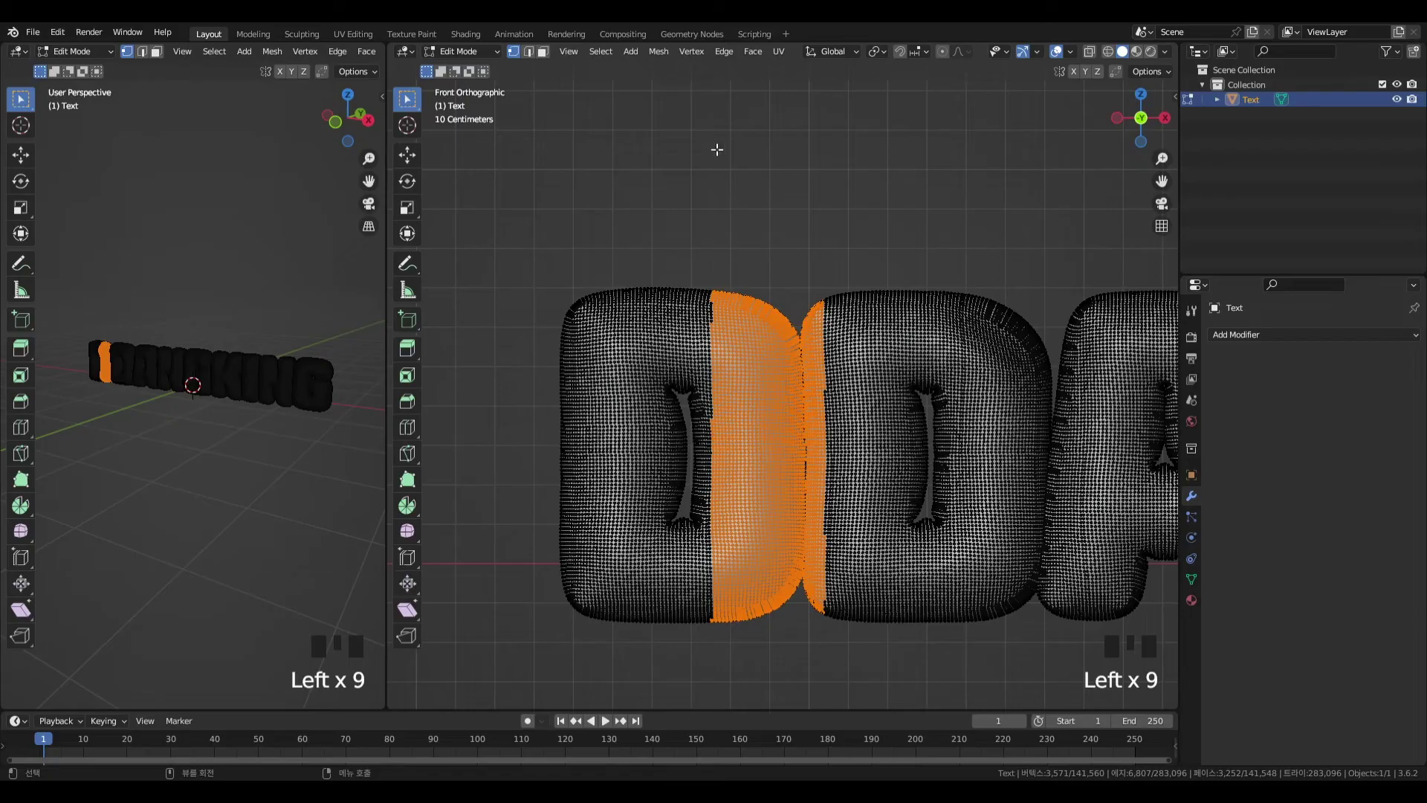
{"action": "left_click_drag", "start_coordinate": [713, 144], "coordinate": [867, 620]}
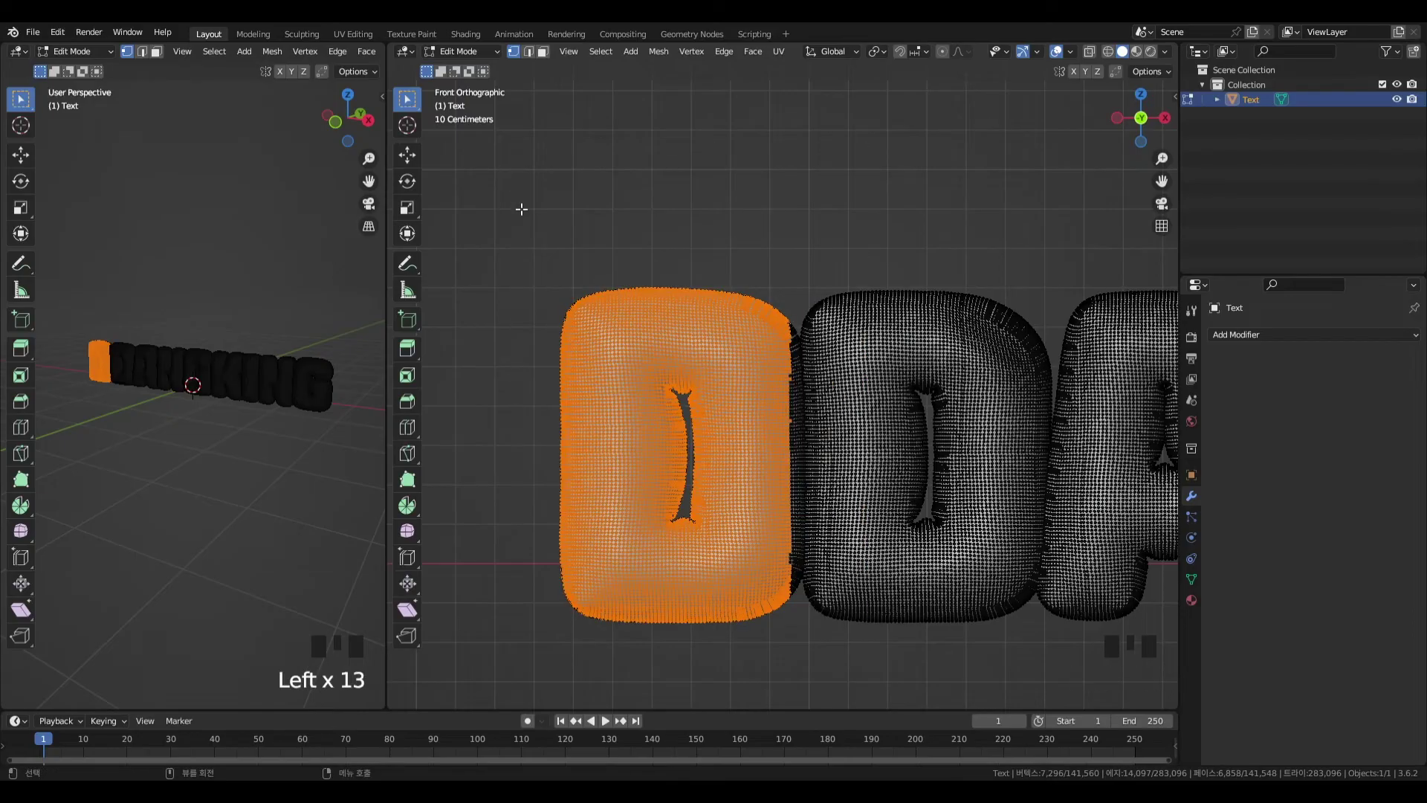
{"action": "left_click_drag", "start_coordinate": [509, 200], "coordinate": [750, 700]}
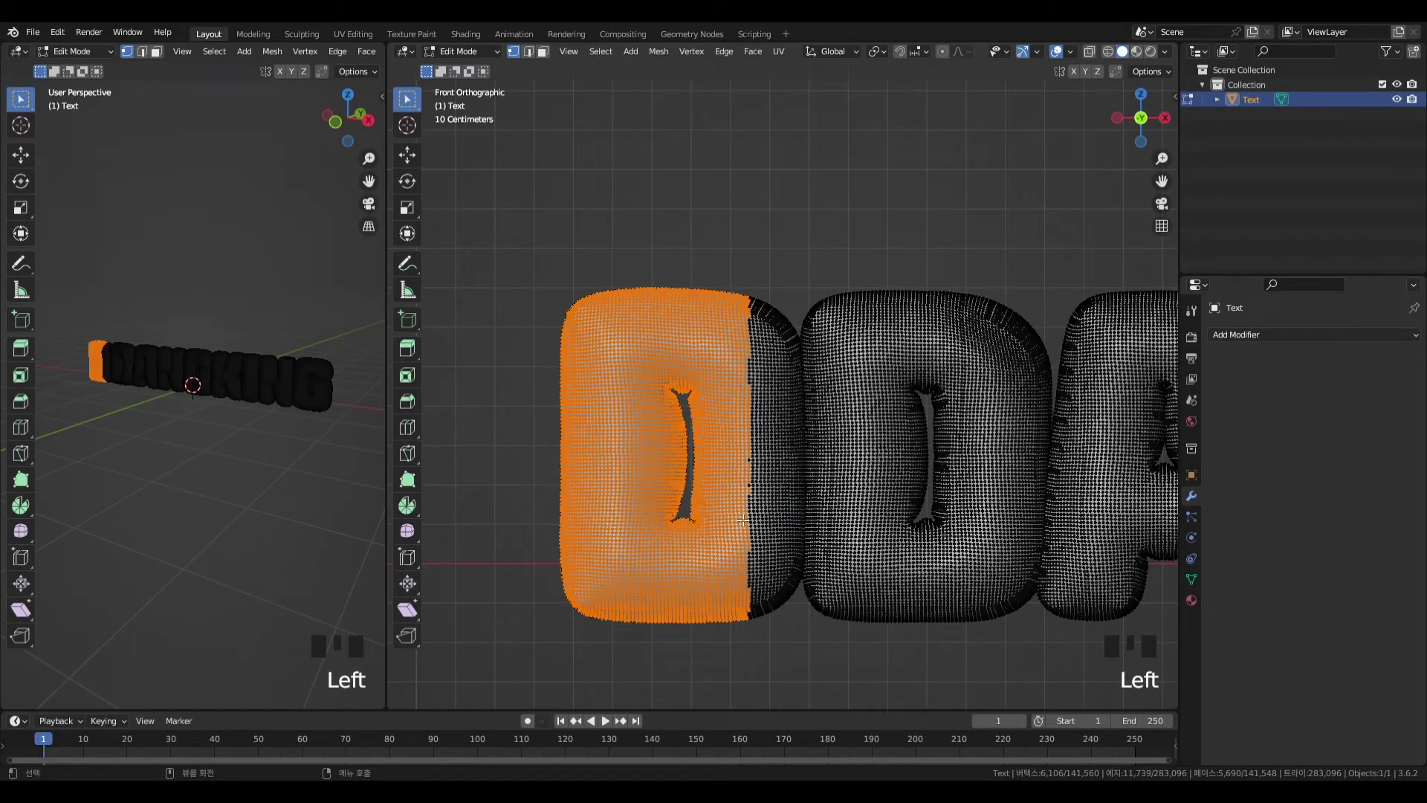
- Select the linked geometry of the first D and then the second D, separating each by selection into its own object
{"action": "key", "text": "l"}
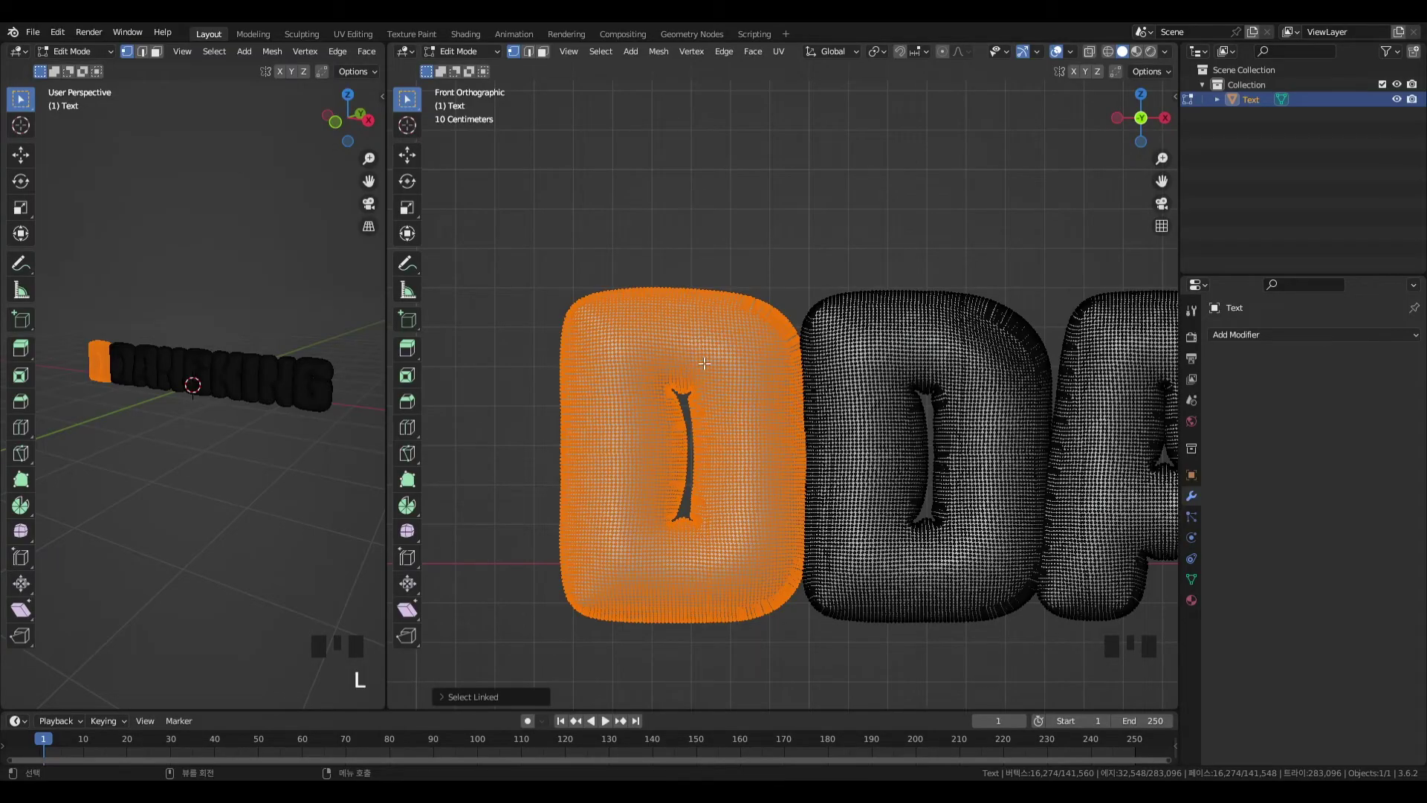
{"action": "key", "text": "p"}
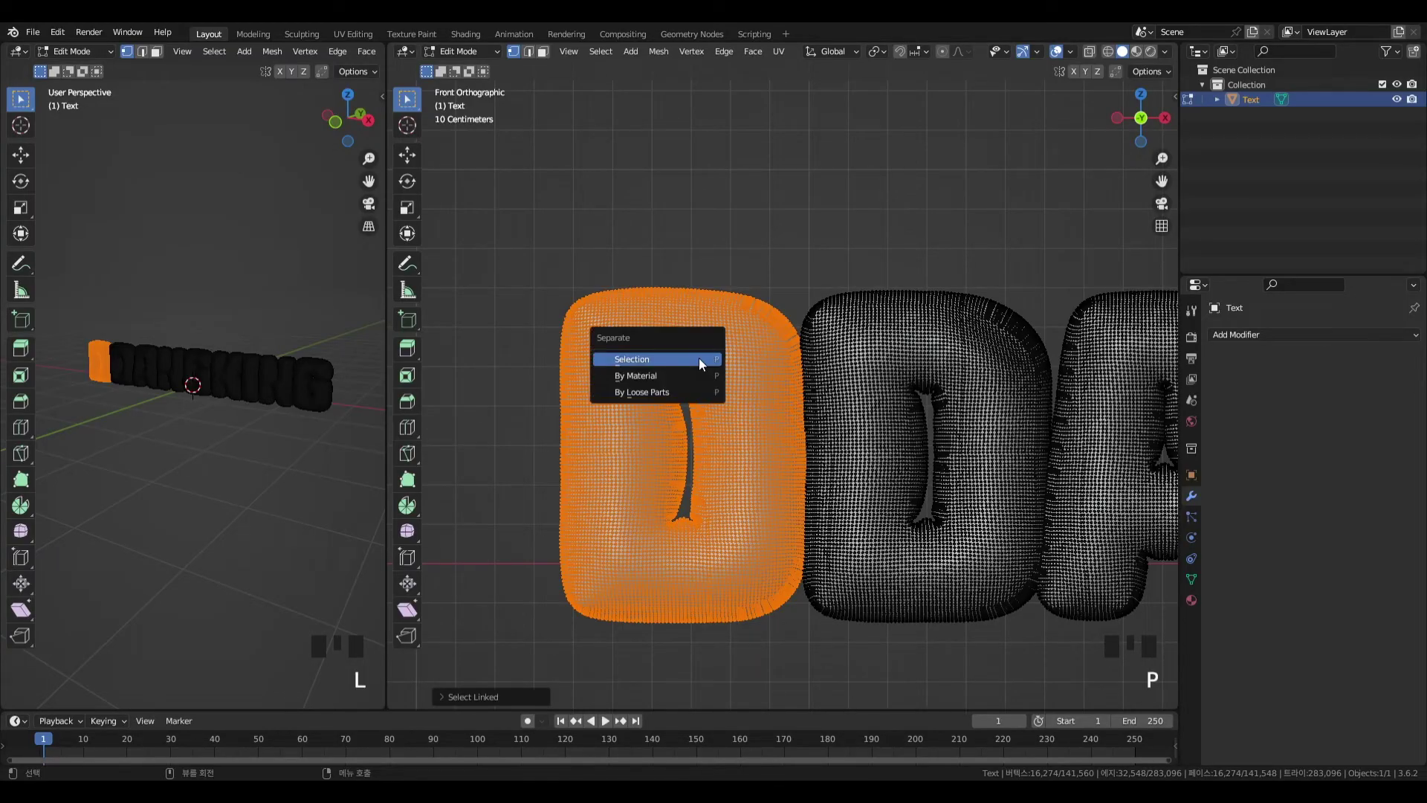
{"action": "left_click", "coordinate": [633, 360]}
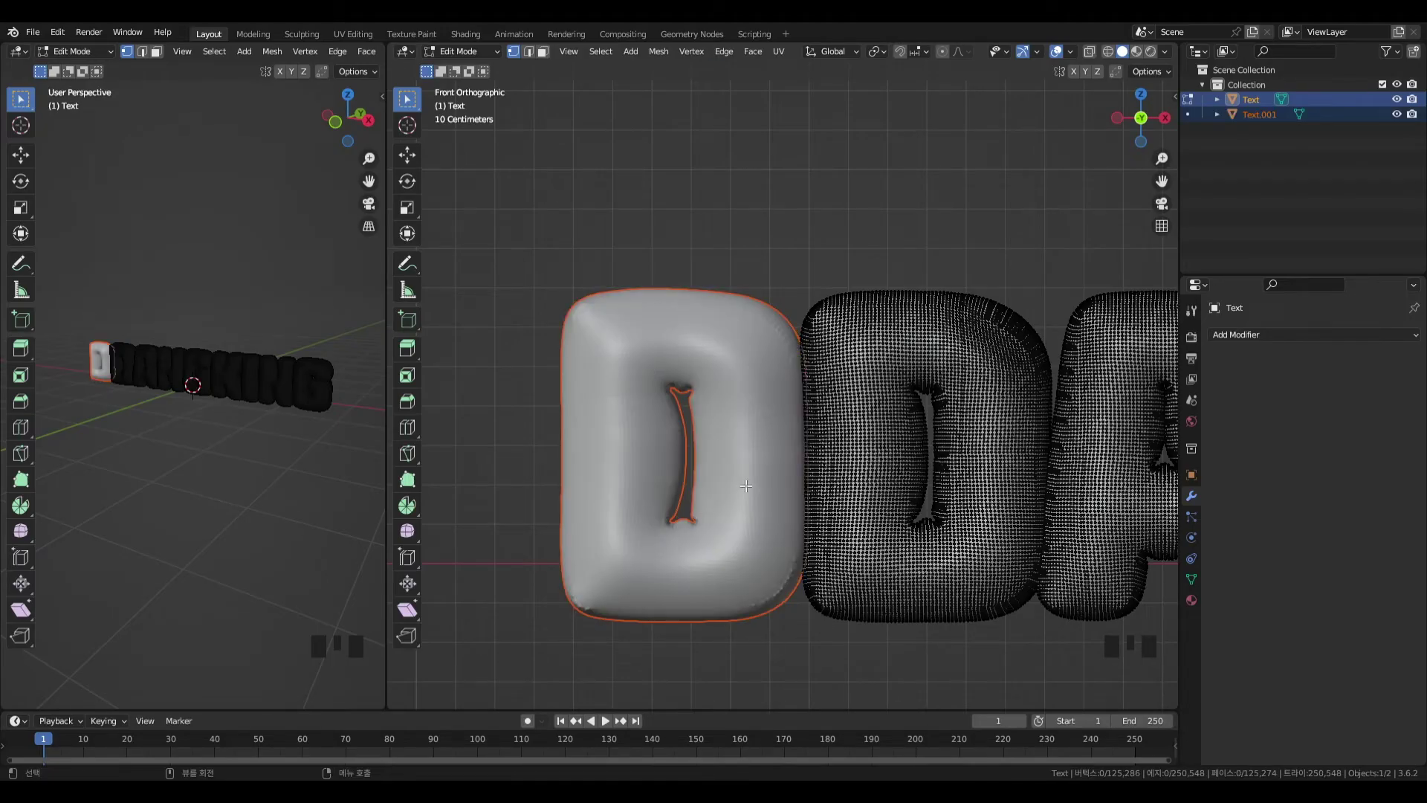
{"action": "left_click", "coordinate": [758, 349]}
{"action": "left_click", "coordinate": [963, 431]}
{"action": "key", "text": "l"}
{"action": "key", "text": "p"}
{"action": "left_click", "coordinate": [982, 405]}
- Separate the A and the first N by selection into individual objects
{"action": "scroll", "coordinate": [983, 405], "scroll_direction": "down", "scroll_amount": 3}
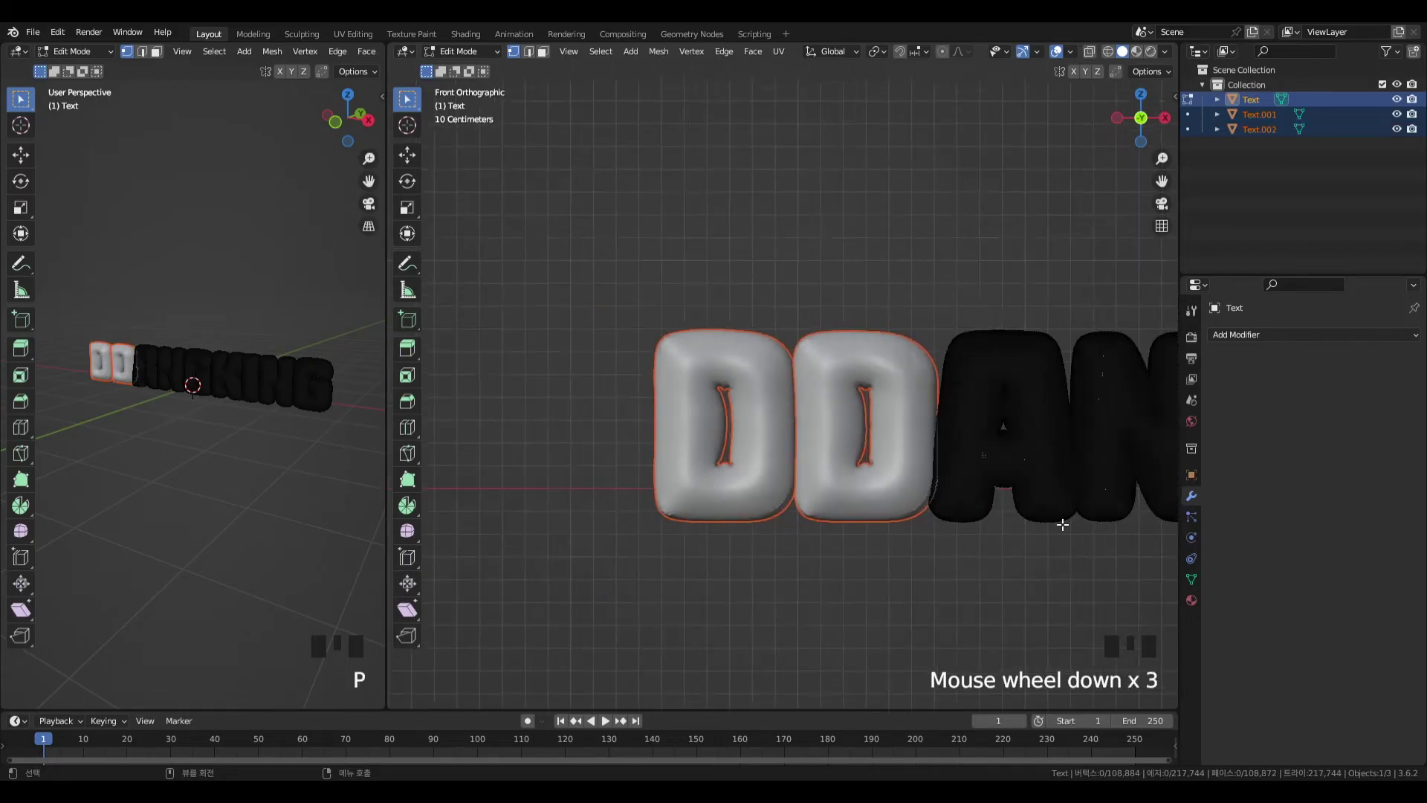
{"action": "left_click", "coordinate": [796, 404]}
{"action": "key", "text": "l"}
{"action": "key", "text": "p"}
{"action": "left_click", "coordinate": [796, 405]}
{"action": "key", "text": "l"}
{"action": "key", "text": "p"}
{"action": "left_click", "coordinate": [899, 408]}
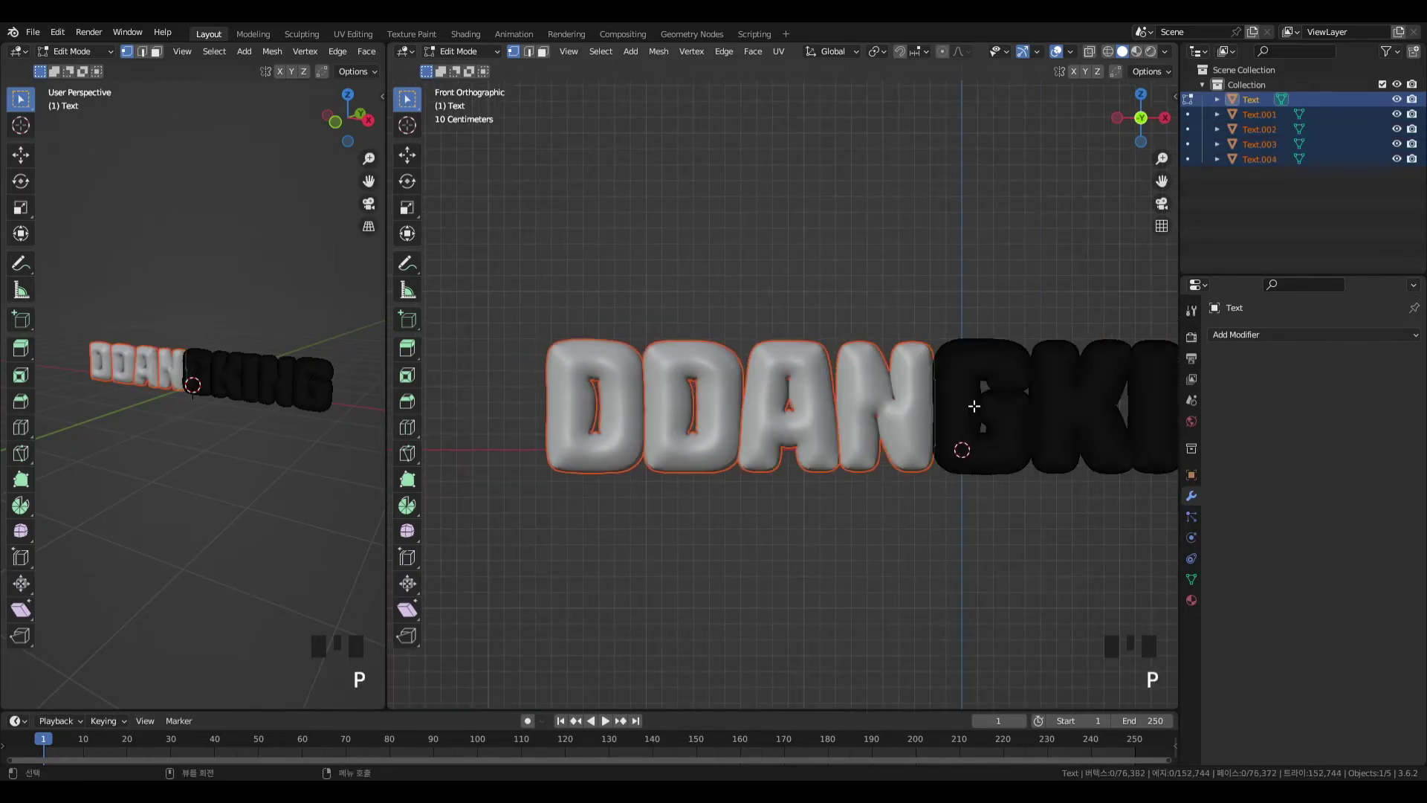
- Separate the middle G, the K and the second N by selection into individual objects
{"action": "key", "text": "l"}
{"action": "key", "text": "p"}
{"action": "left_click", "coordinate": [975, 405]}
{"action": "key", "text": "l"}
{"action": "key", "text": "p"}
{"action": "left_click", "coordinate": [1084, 427]}
{"action": "key", "text": "l"}
{"action": "key", "text": "p"}
{"action": "left_click", "coordinate": [997, 408]}
- Separate the I and the final G by selection into individual objects
{"action": "key", "text": "l"}
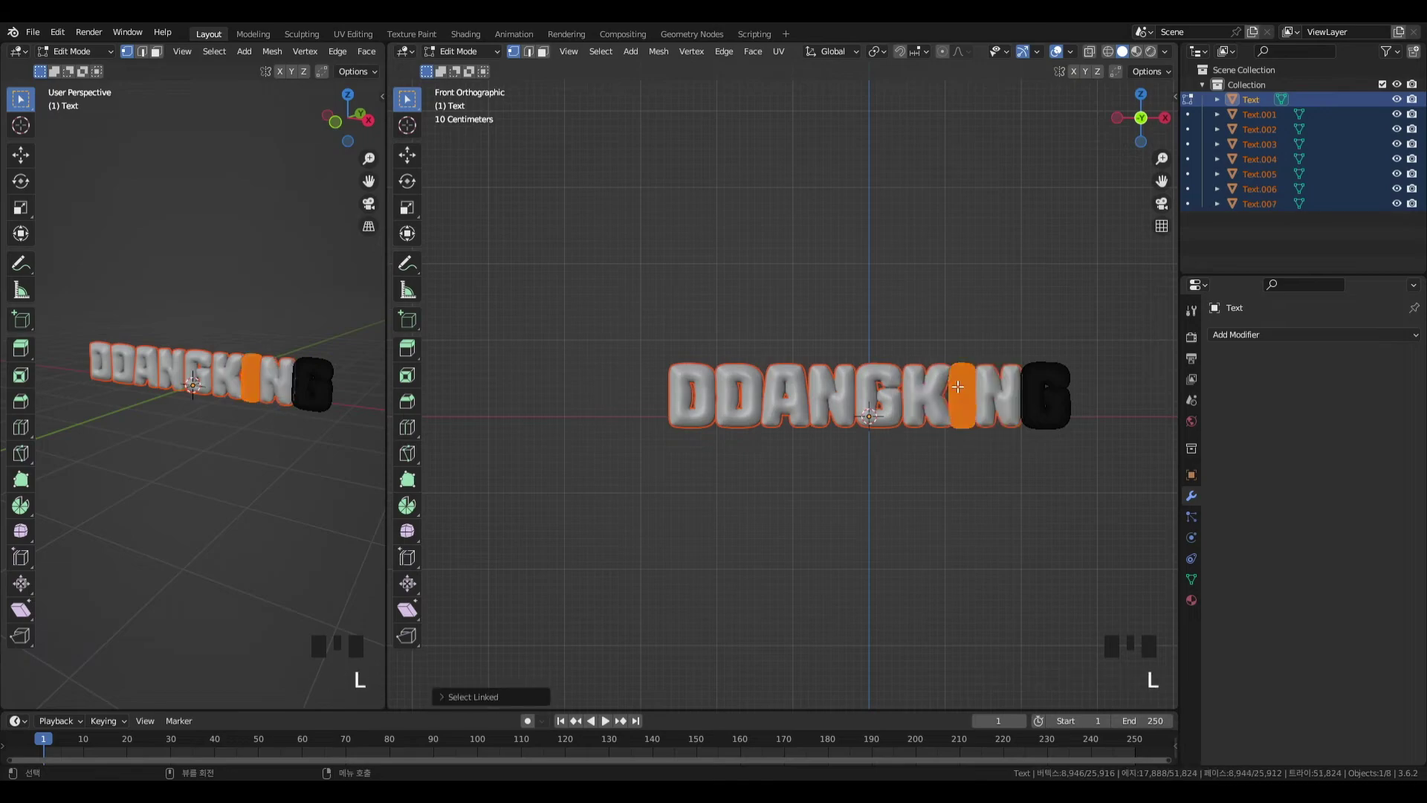
{"action": "key", "text": "p"}
{"action": "left_click", "coordinate": [959, 408]}
{"action": "key", "text": "l"}
{"action": "key", "text": "p"}
{"action": "left_click", "coordinate": [1073, 388]}
- Return to Object Mode and select the first D as a separate object
{"action": "key", "text": "Tab"}
{"action": "scroll", "coordinate": [934, 434], "scroll_direction": "down", "scroll_amount": 2}
{"action": "left_click", "coordinate": [599, 375]}
{"action": "left_click", "coordinate": [536, 417]}
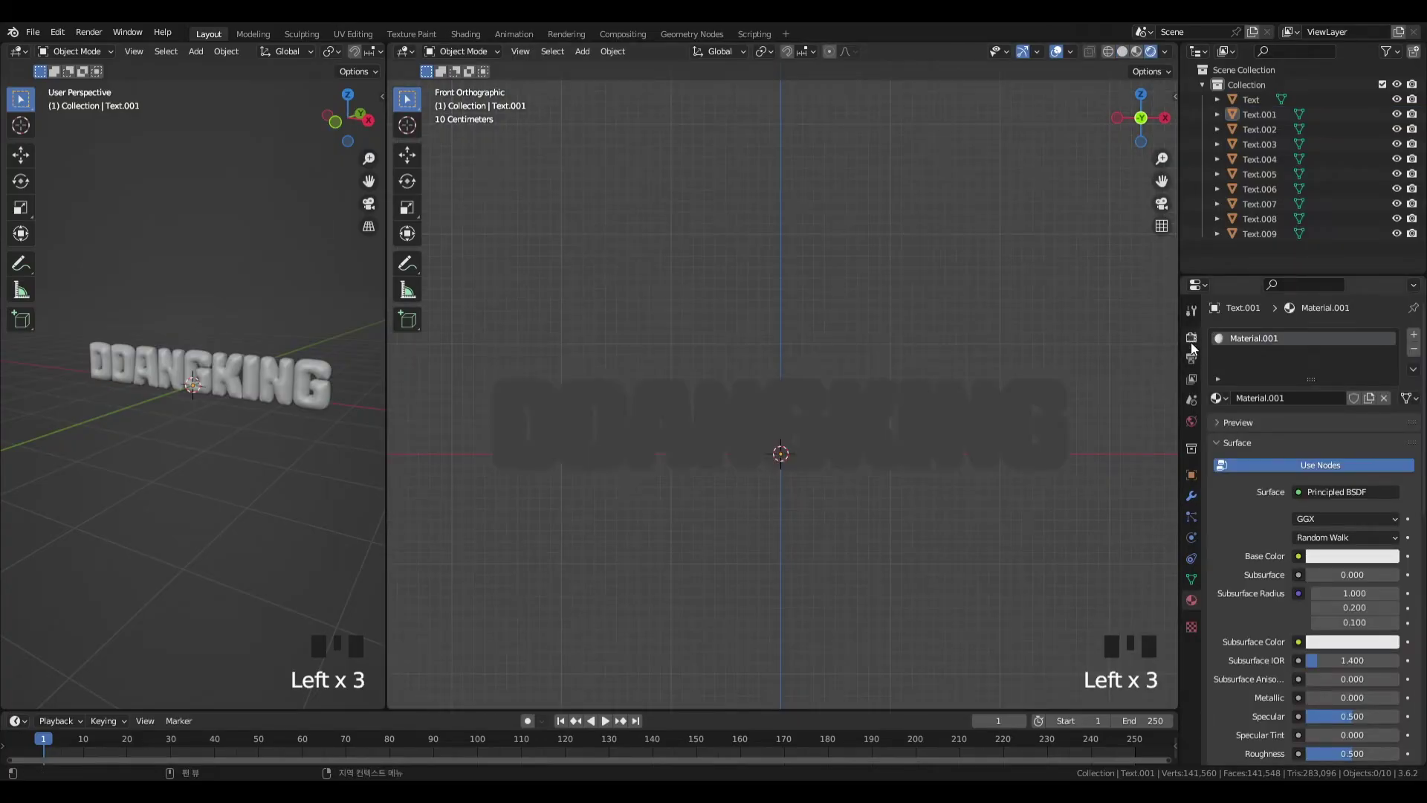
- Set the scene's render engine to Cycles
{"action": "left_click", "coordinate": [1191, 340]}
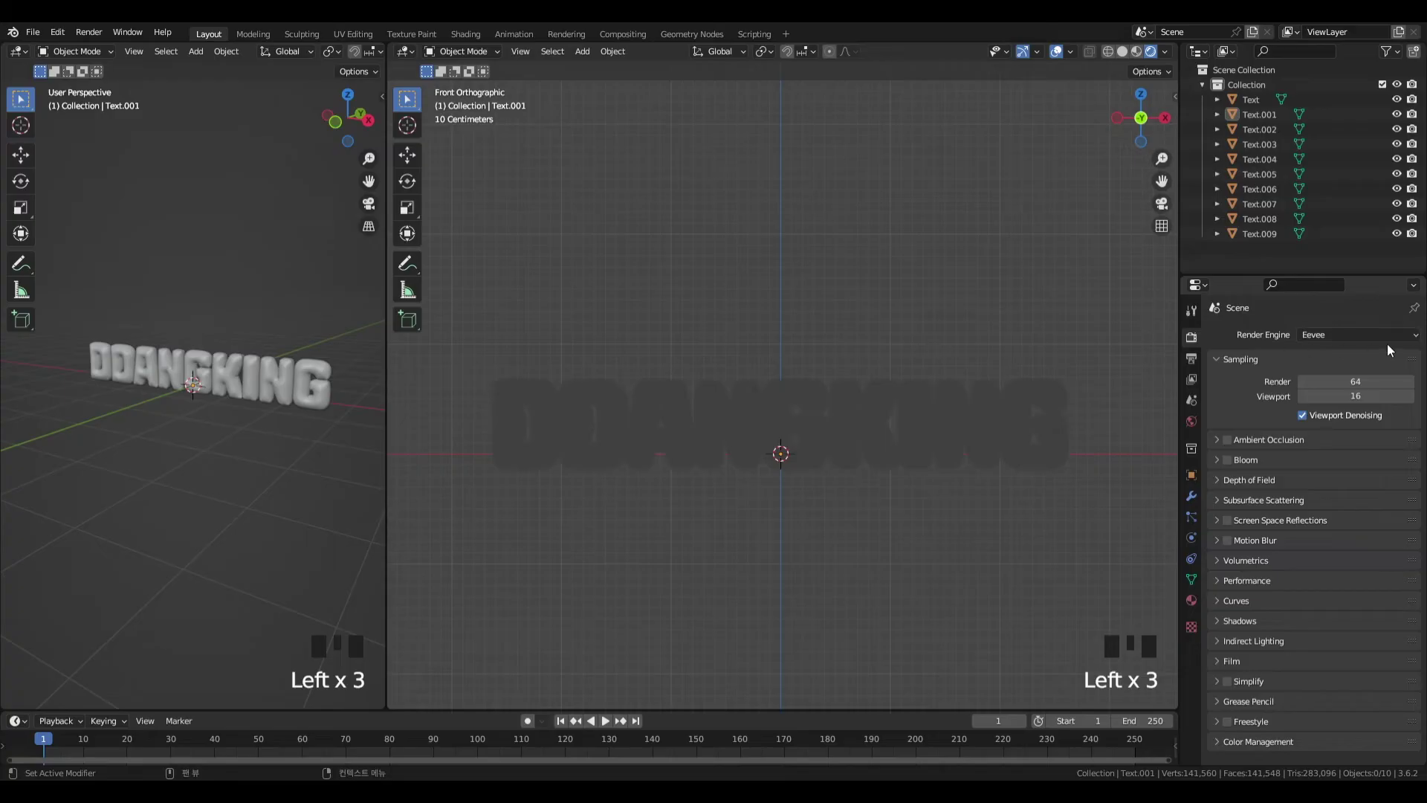
{"action": "left_click", "coordinate": [1327, 332]}
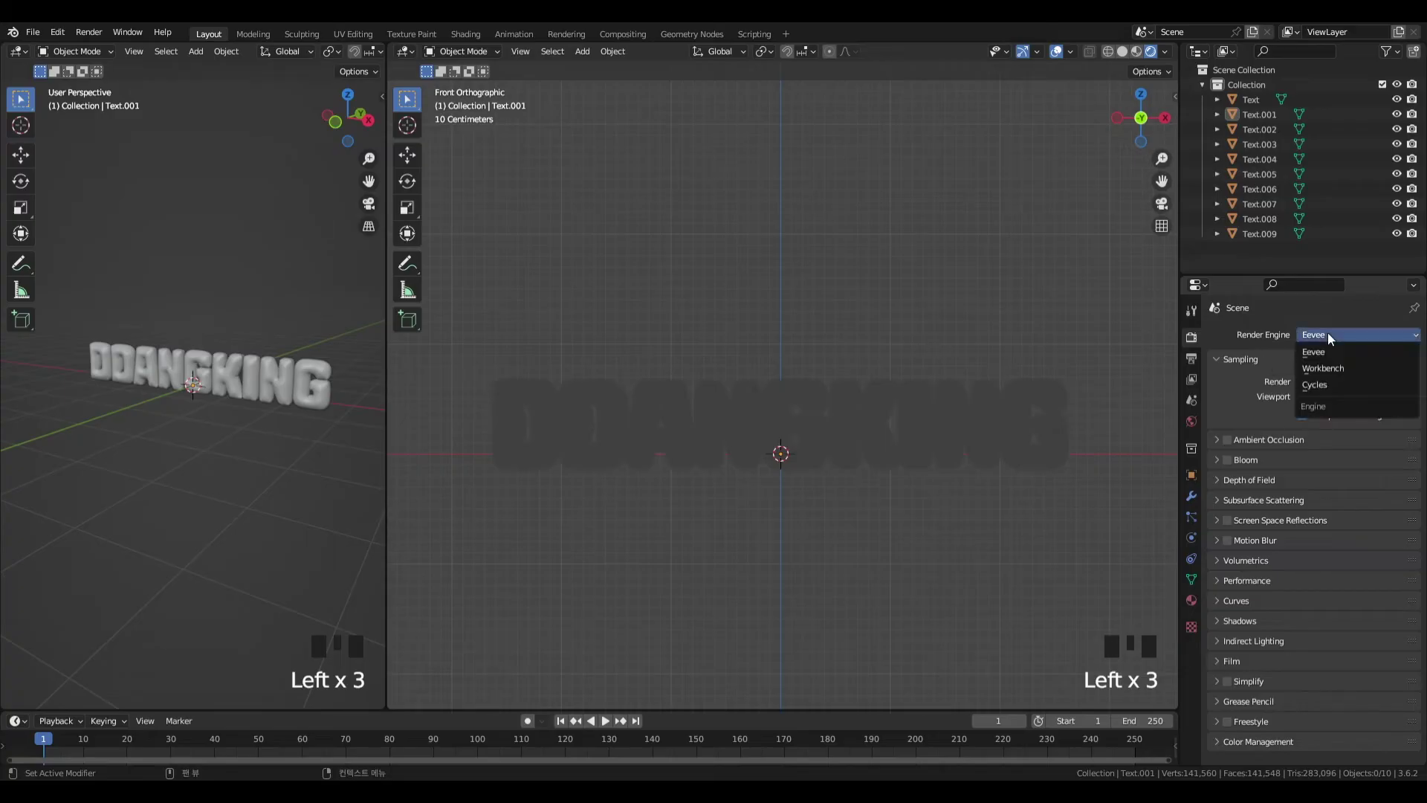
{"action": "left_click", "coordinate": [1326, 385]}
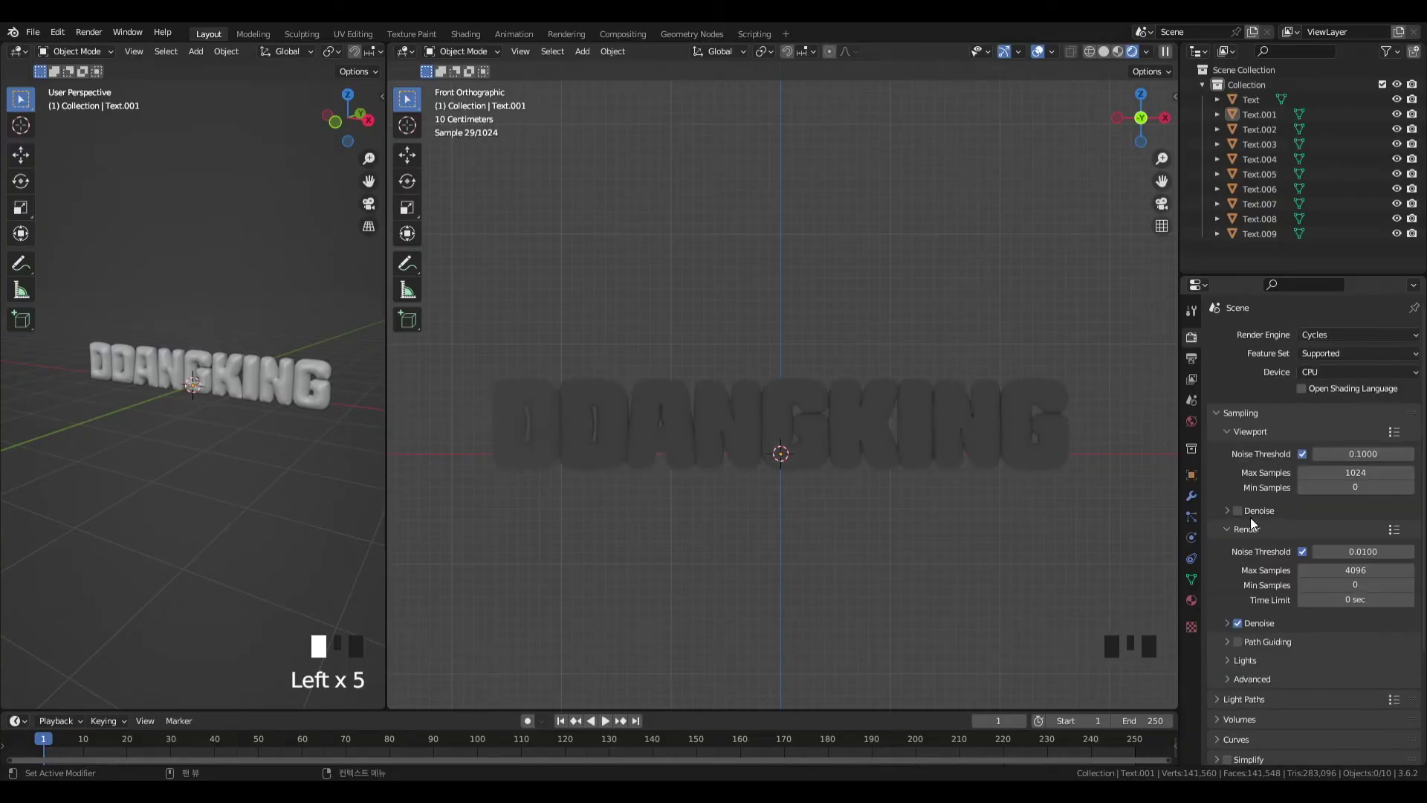
{"action": "left_click_drag", "start_coordinate": [457, 291], "coordinate": [1083, 579]}
{"action": "left_click_drag", "start_coordinate": [1141, 560], "coordinate": [1099, 570]}
{"action": "left_click", "coordinate": [454, 275]}
{"action": "left_click_drag", "start_coordinate": [1112, 493], "coordinate": [517, 314]}
{"action": "left_click", "coordinate": [508, 318]}
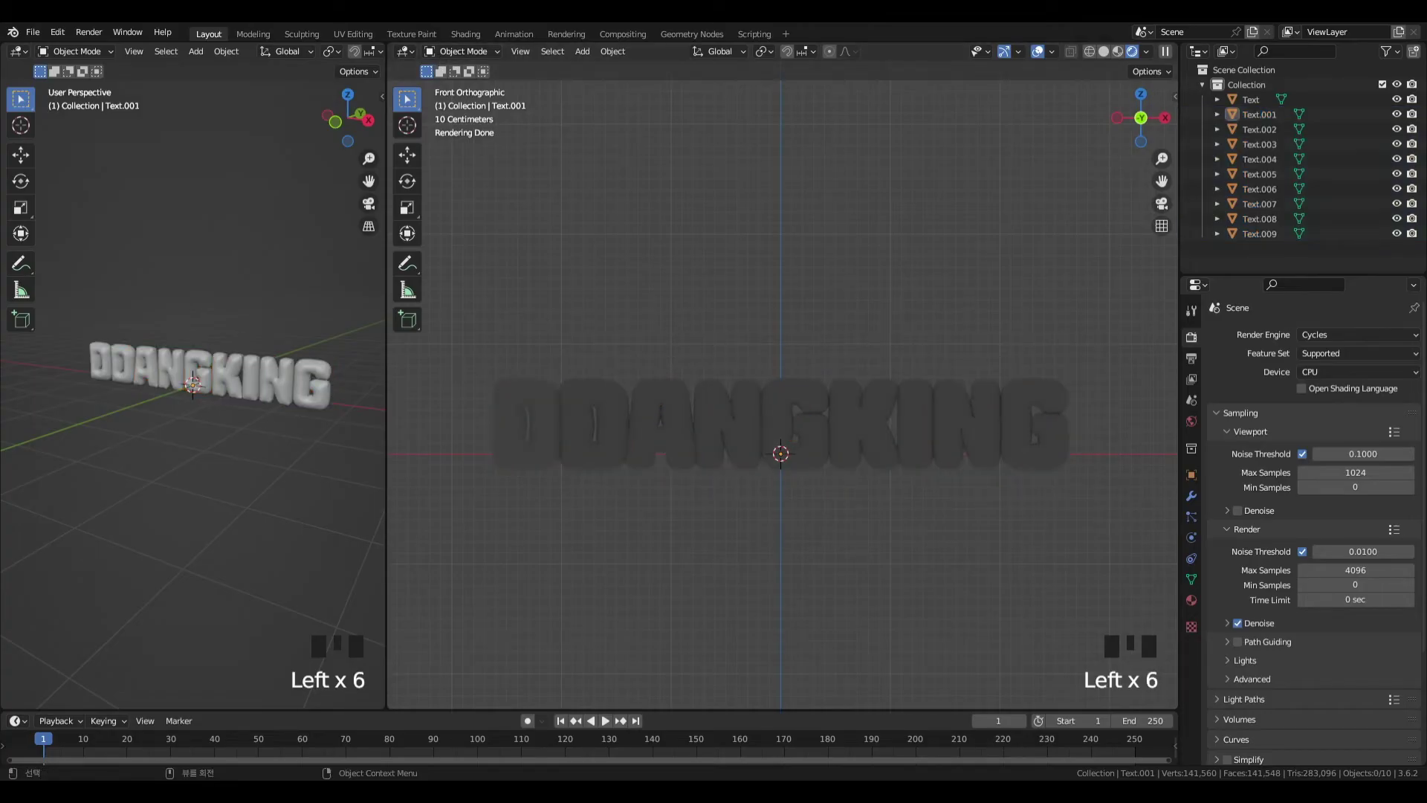
{"action": "double_click", "coordinate": [551, 340]}
{"action": "left_click_drag", "start_coordinate": [457, 331], "coordinate": [1090, 582]}
{"action": "left_click", "coordinate": [1106, 514]}
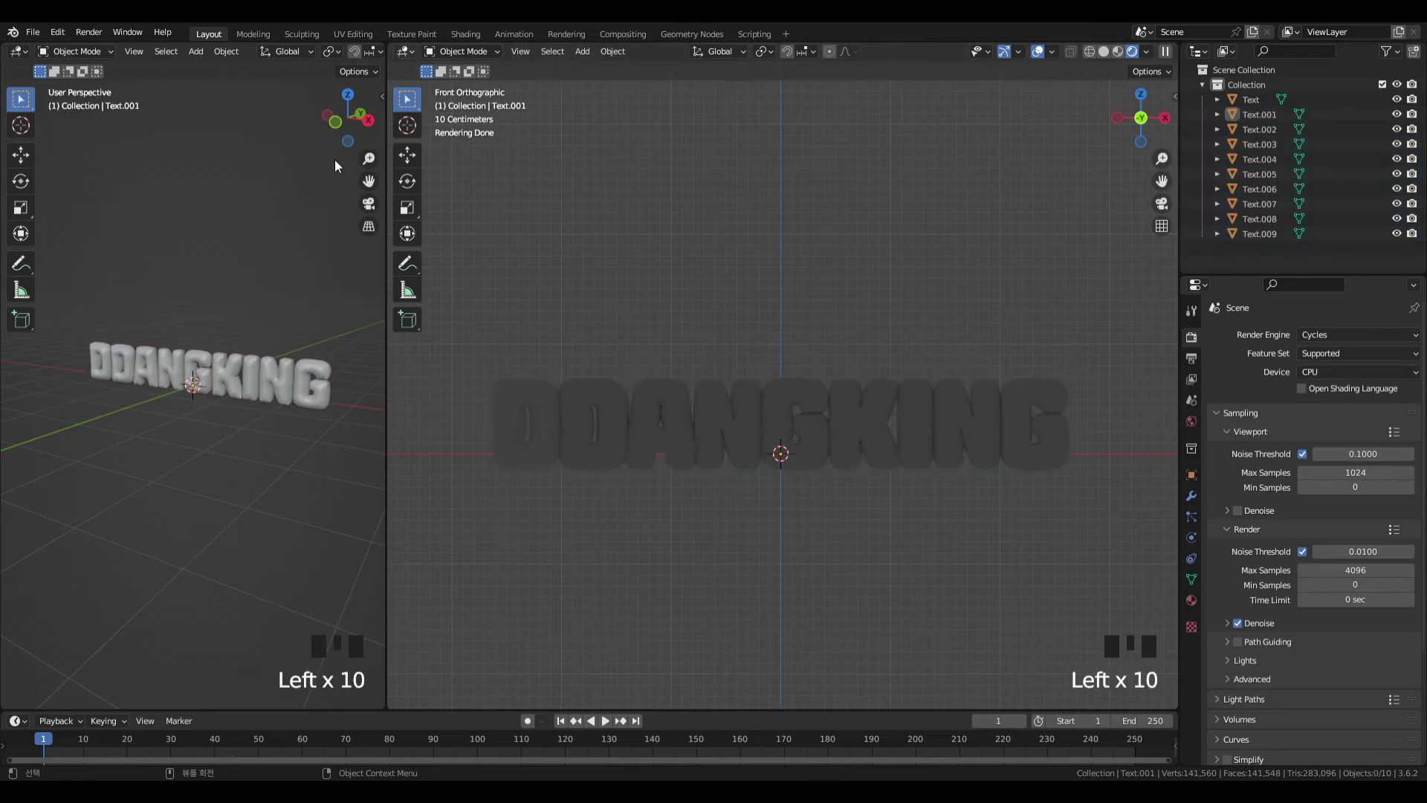
- Open the Shading workspace and set the shader editor's shader type to World
{"action": "left_click", "coordinate": [465, 34]}
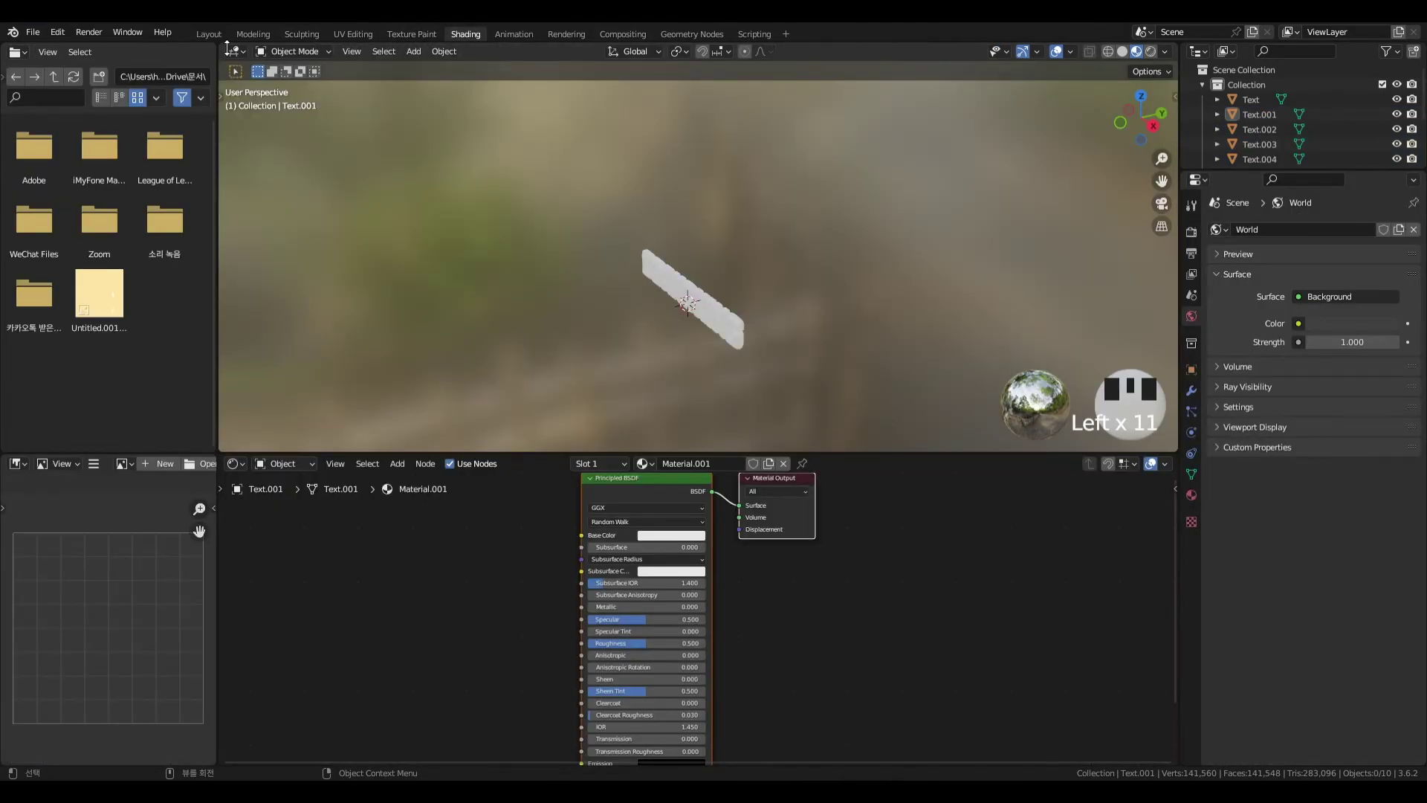
{"action": "left_click", "coordinate": [456, 36]}
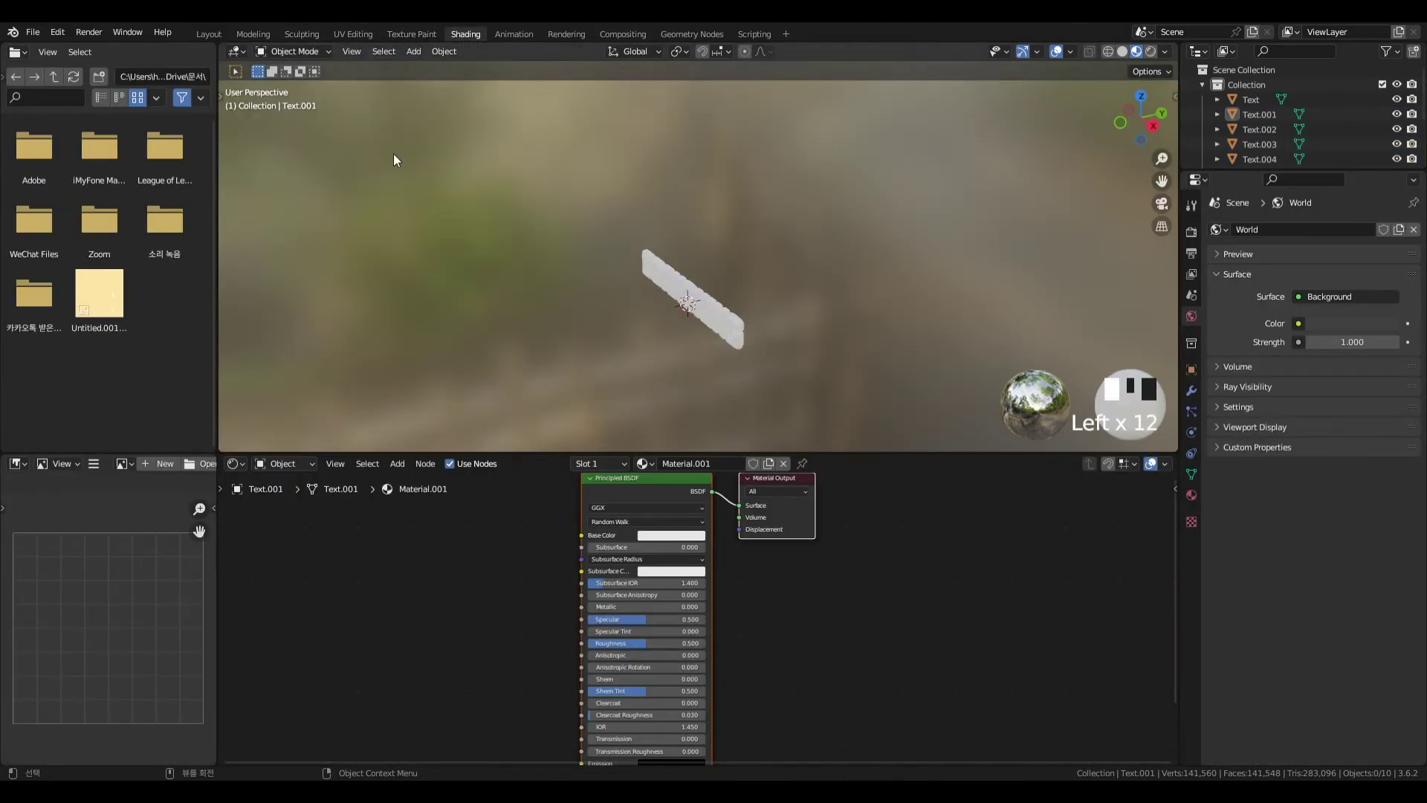
{"action": "left_click", "coordinate": [300, 465]}
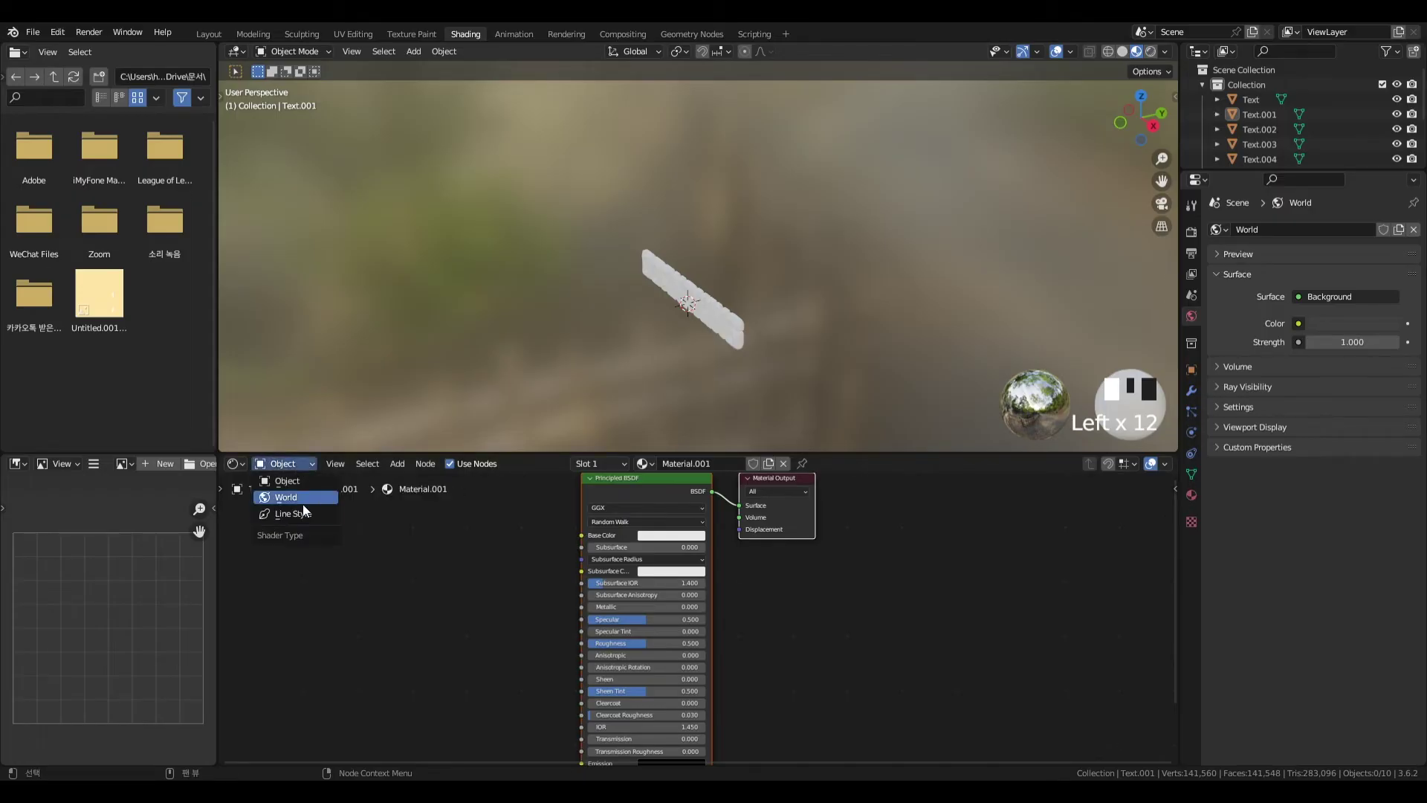
{"action": "left_click", "coordinate": [299, 501]}
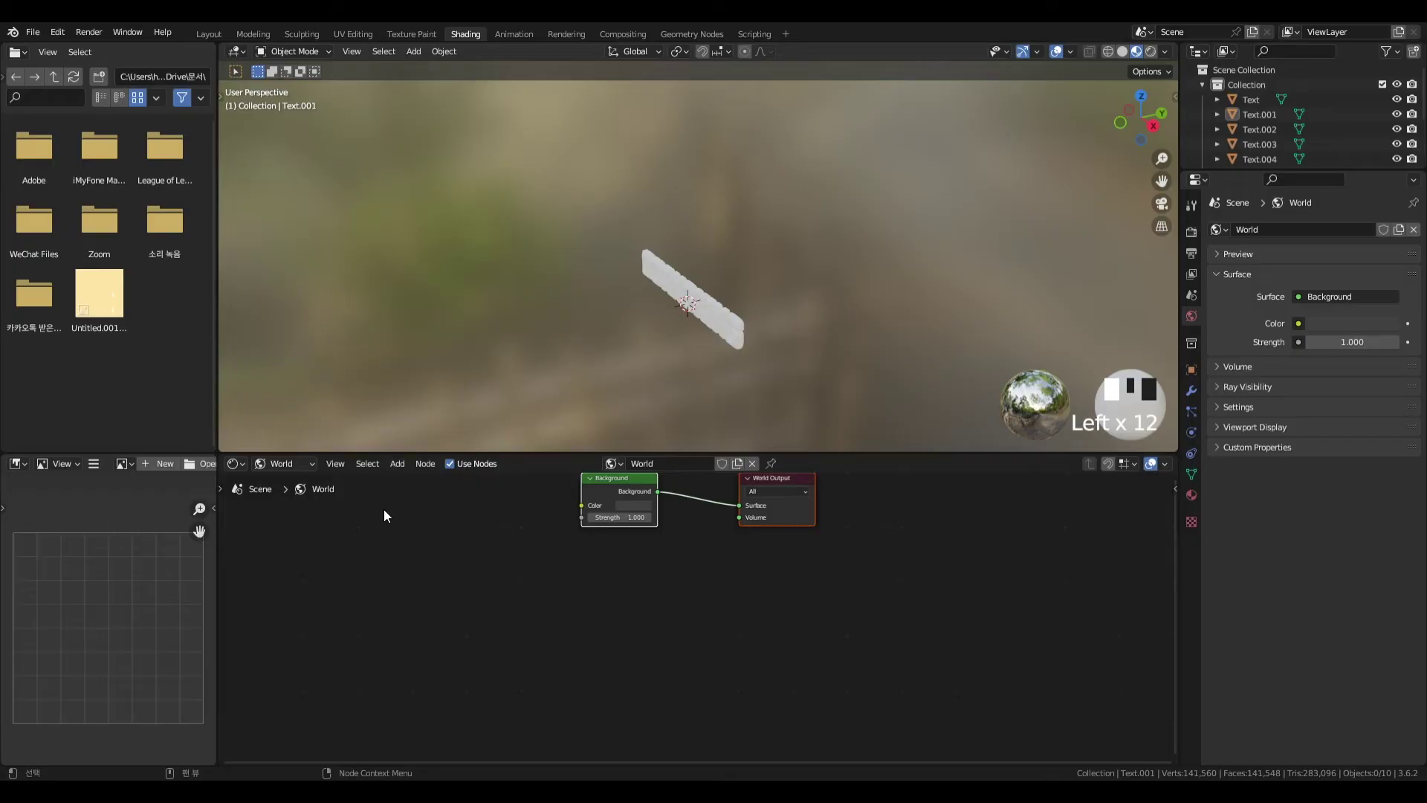
- Add an Environment Texture node and connect its Color output to the Background node's Color input
{"action": "middle_click_drag", "start_coordinate": [523, 548], "coordinate": [579, 584], "text": "shift"}
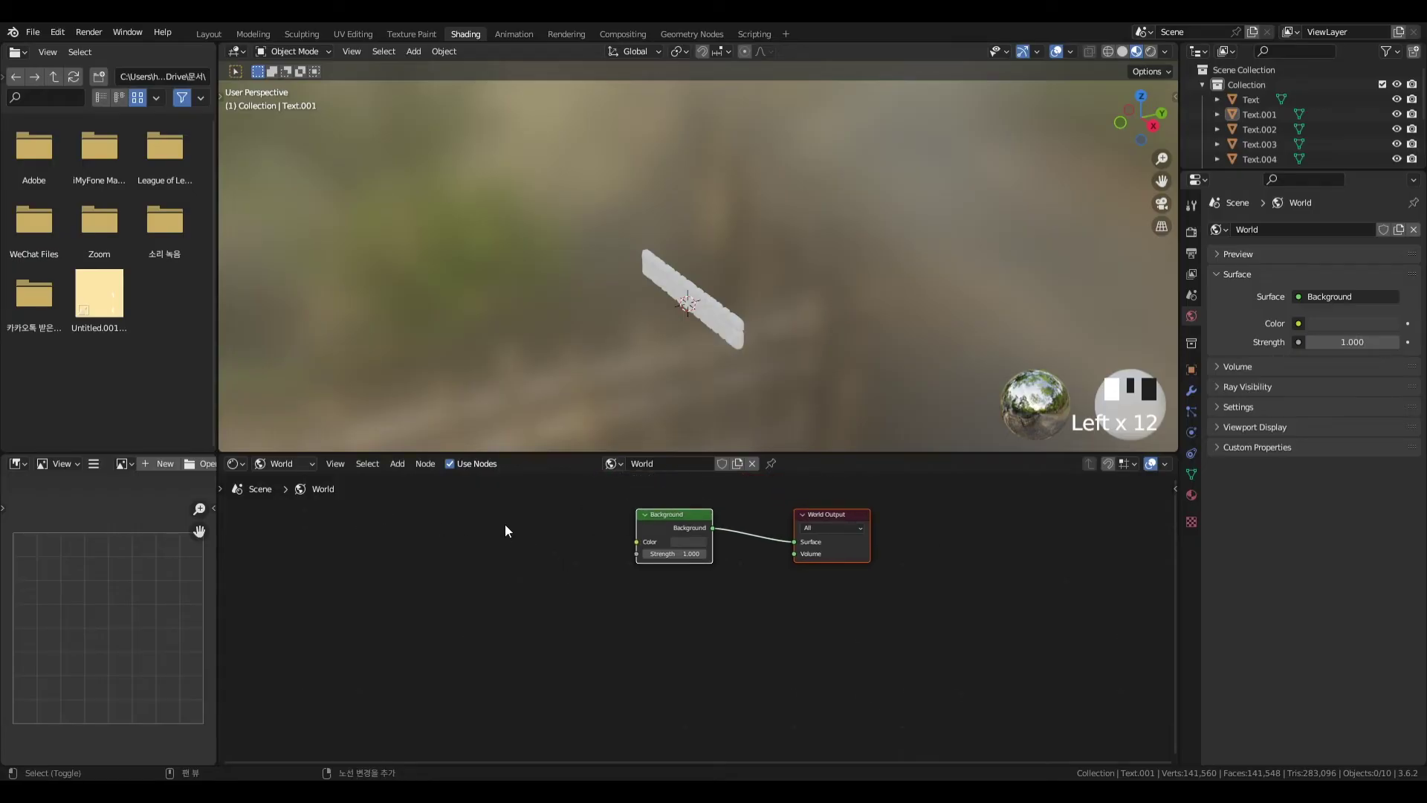
{"action": "key", "text": "shift+a"}
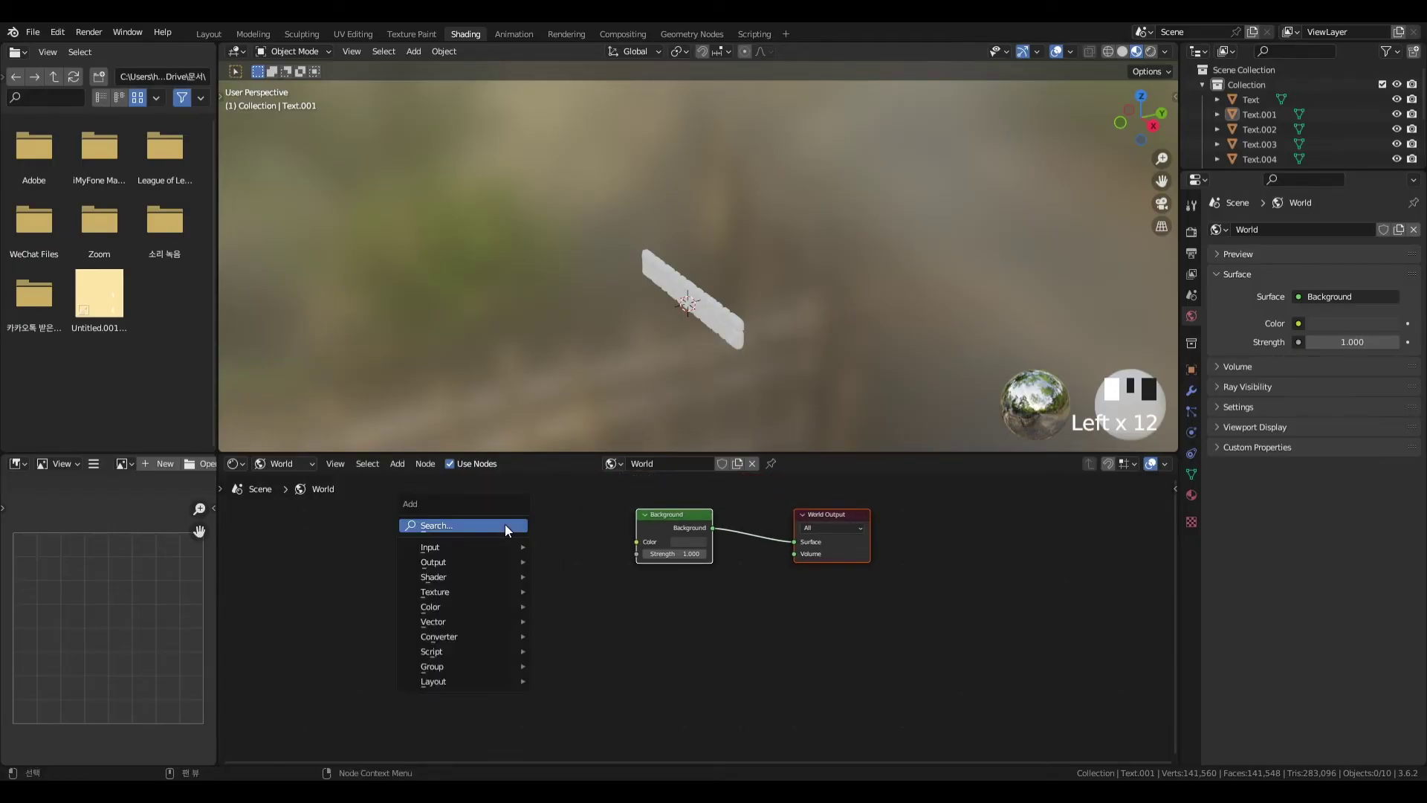
{"action": "left_click", "coordinate": [507, 527]}
{"action": "type", "text": "ENV"}
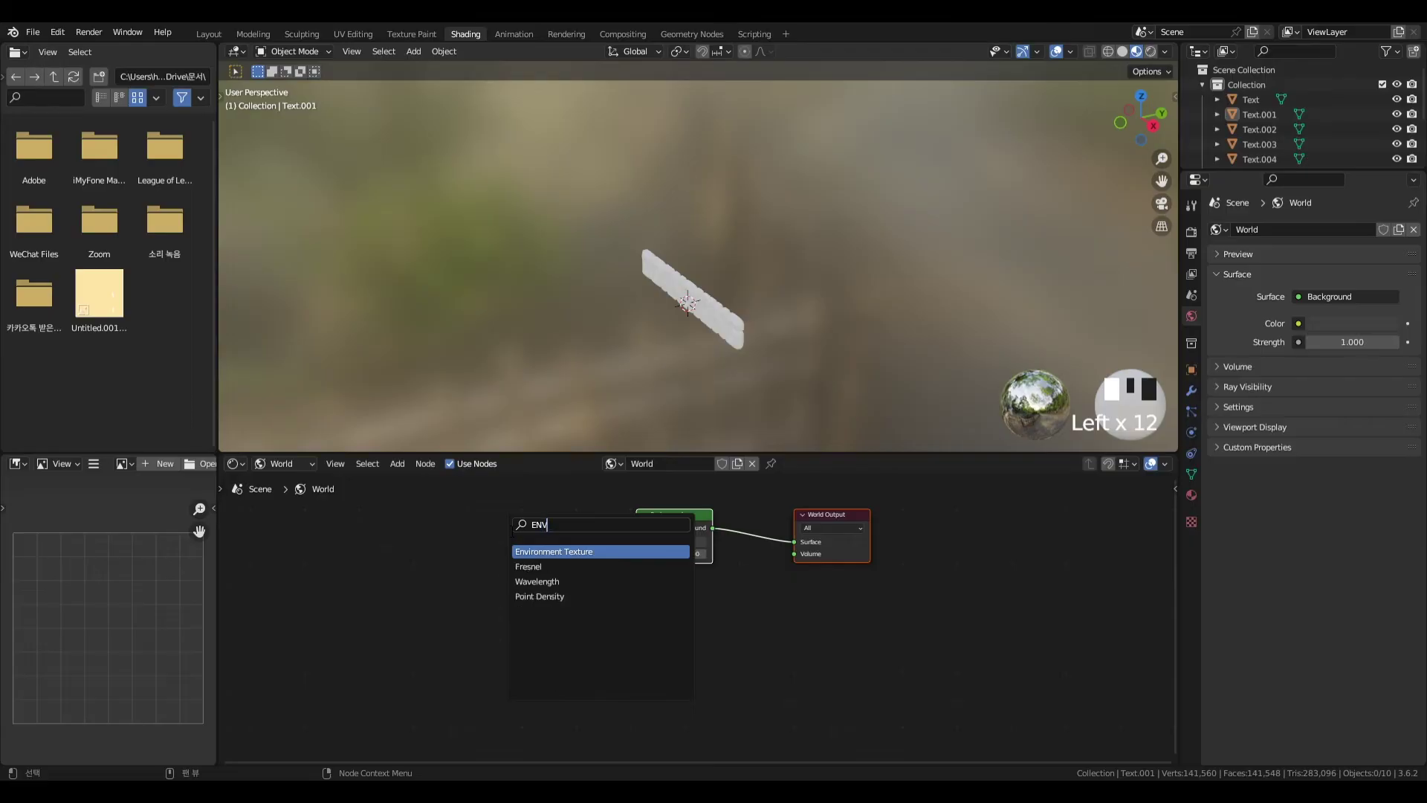
{"action": "left_click", "coordinate": [571, 553]}
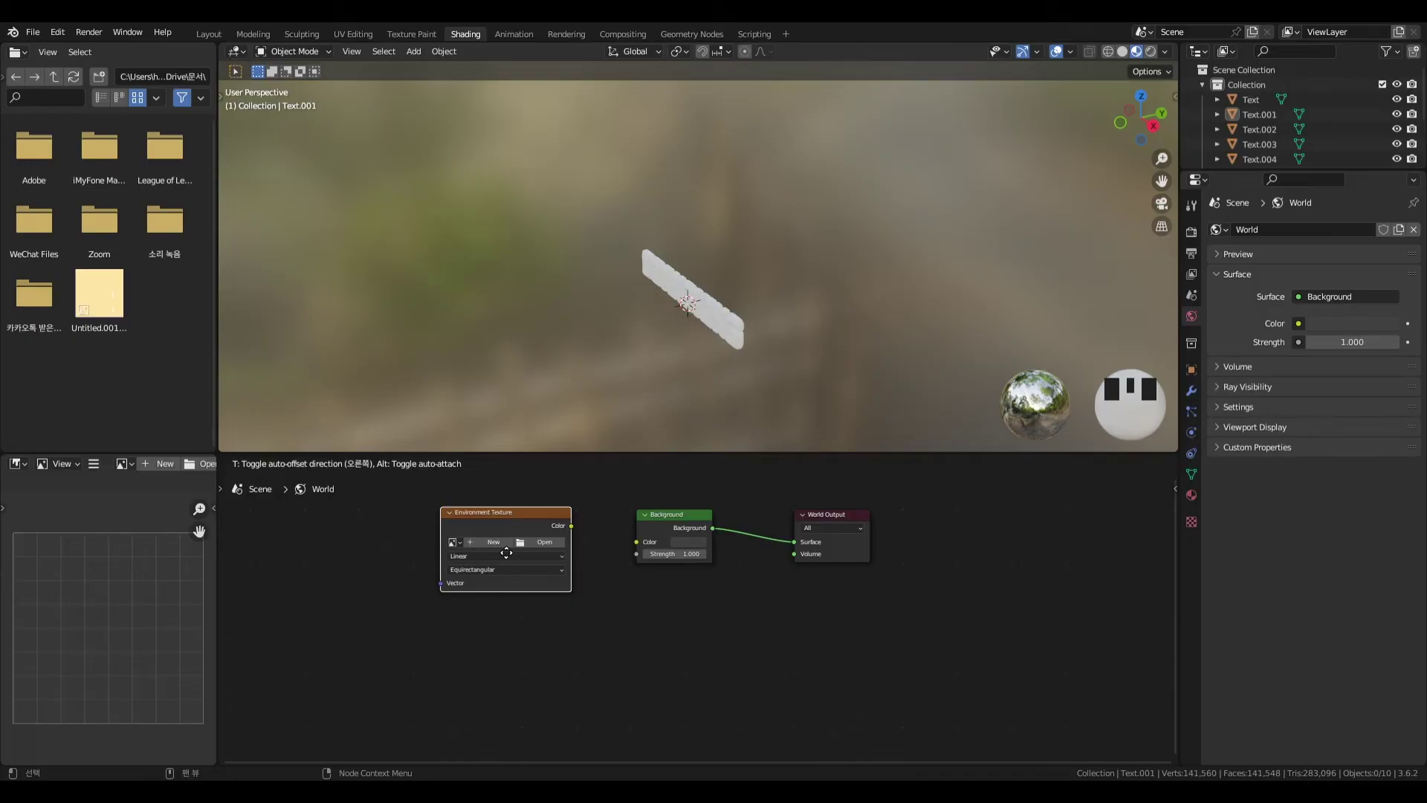
{"action": "left_click", "coordinate": [506, 553]}
{"action": "left_click_drag", "start_coordinate": [567, 526], "coordinate": [638, 543]}
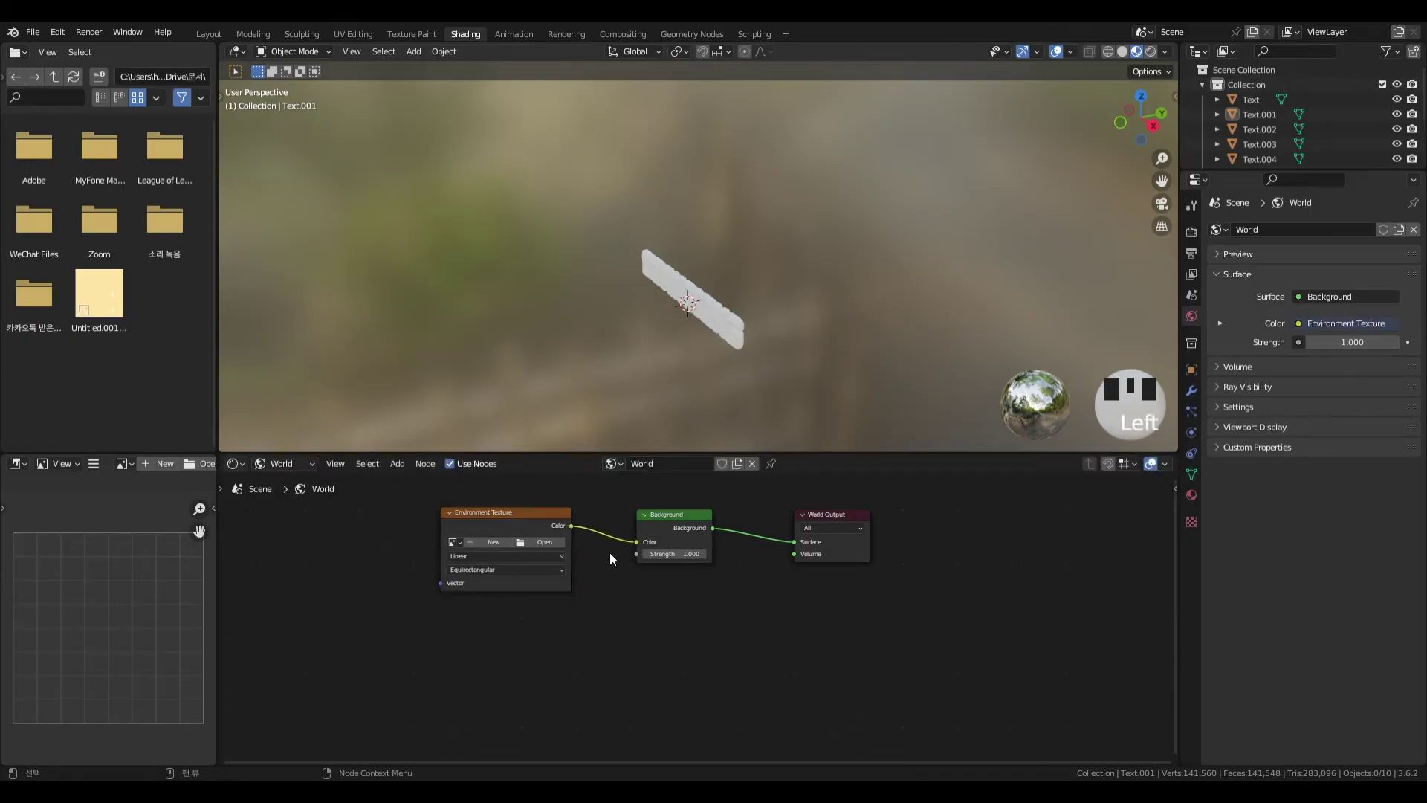
- Load studio_small_08_4k.exr into the Environment Texture node and shift the node slightly away from the Background node
{"action": "left_click", "coordinate": [530, 540]}
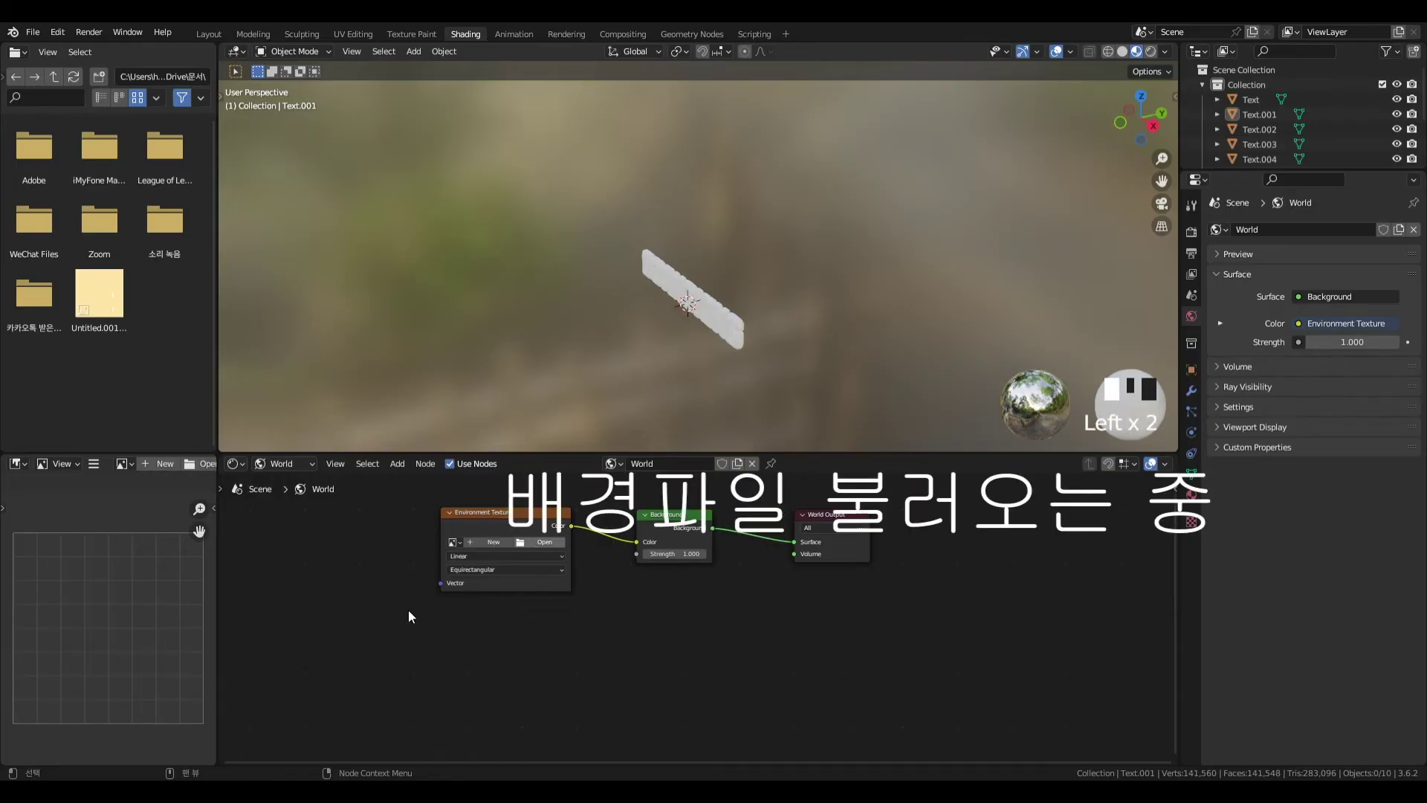
{"action": "left_click", "coordinate": [436, 506]}
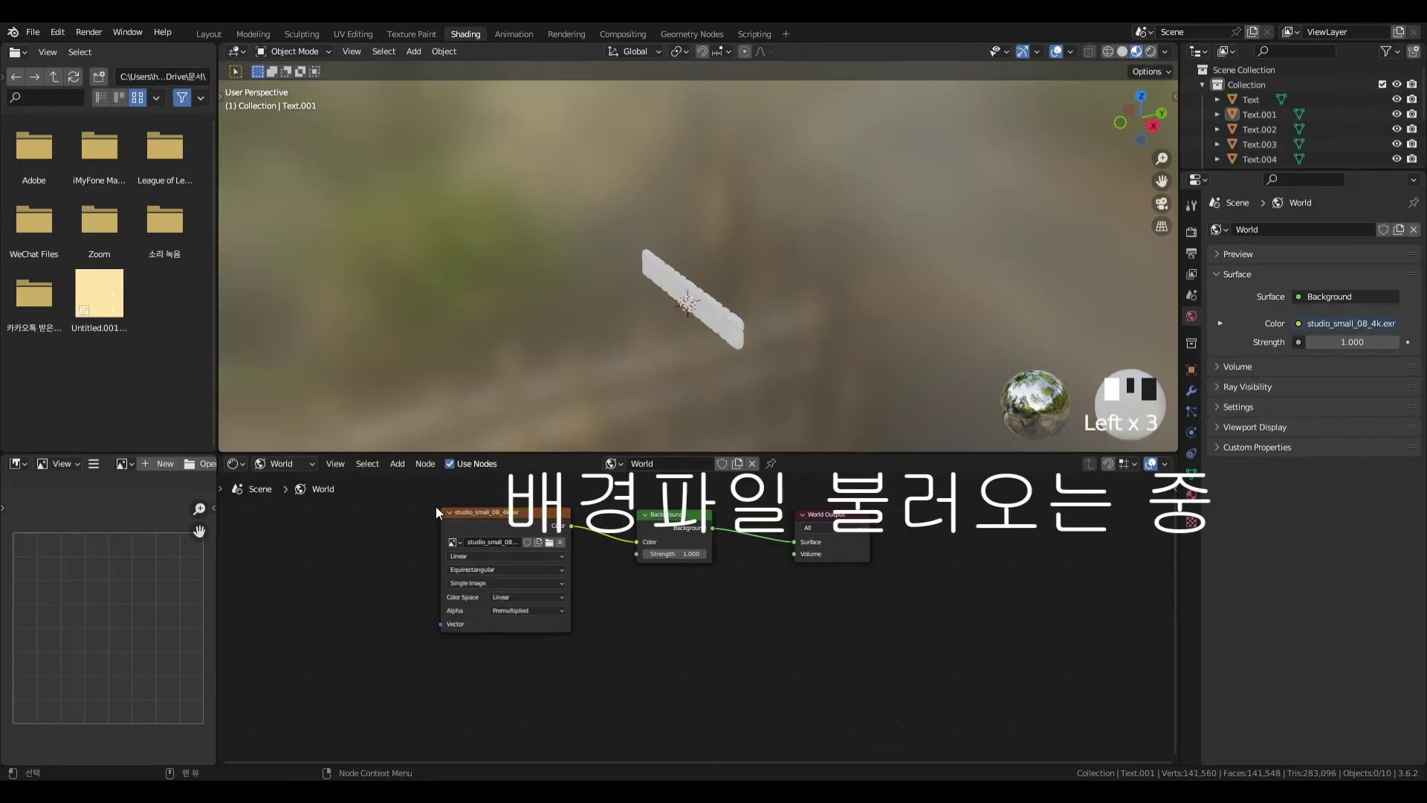
{"action": "left_click_drag", "start_coordinate": [427, 492], "coordinate": [629, 647]}
{"action": "left_click", "coordinate": [627, 654]}
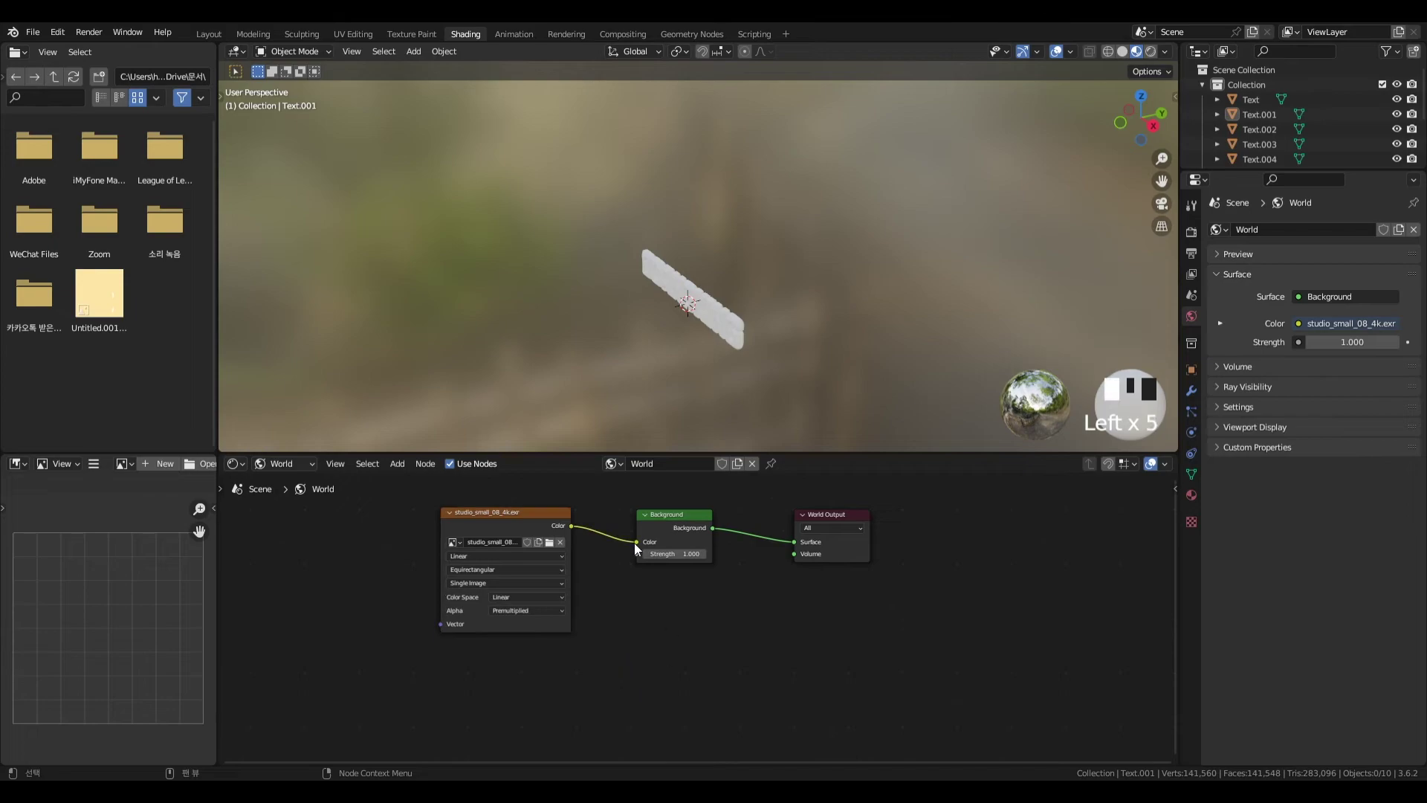
{"action": "left_click", "coordinate": [522, 516]}
{"action": "left_click_drag", "start_coordinate": [522, 517], "coordinate": [530, 510]}
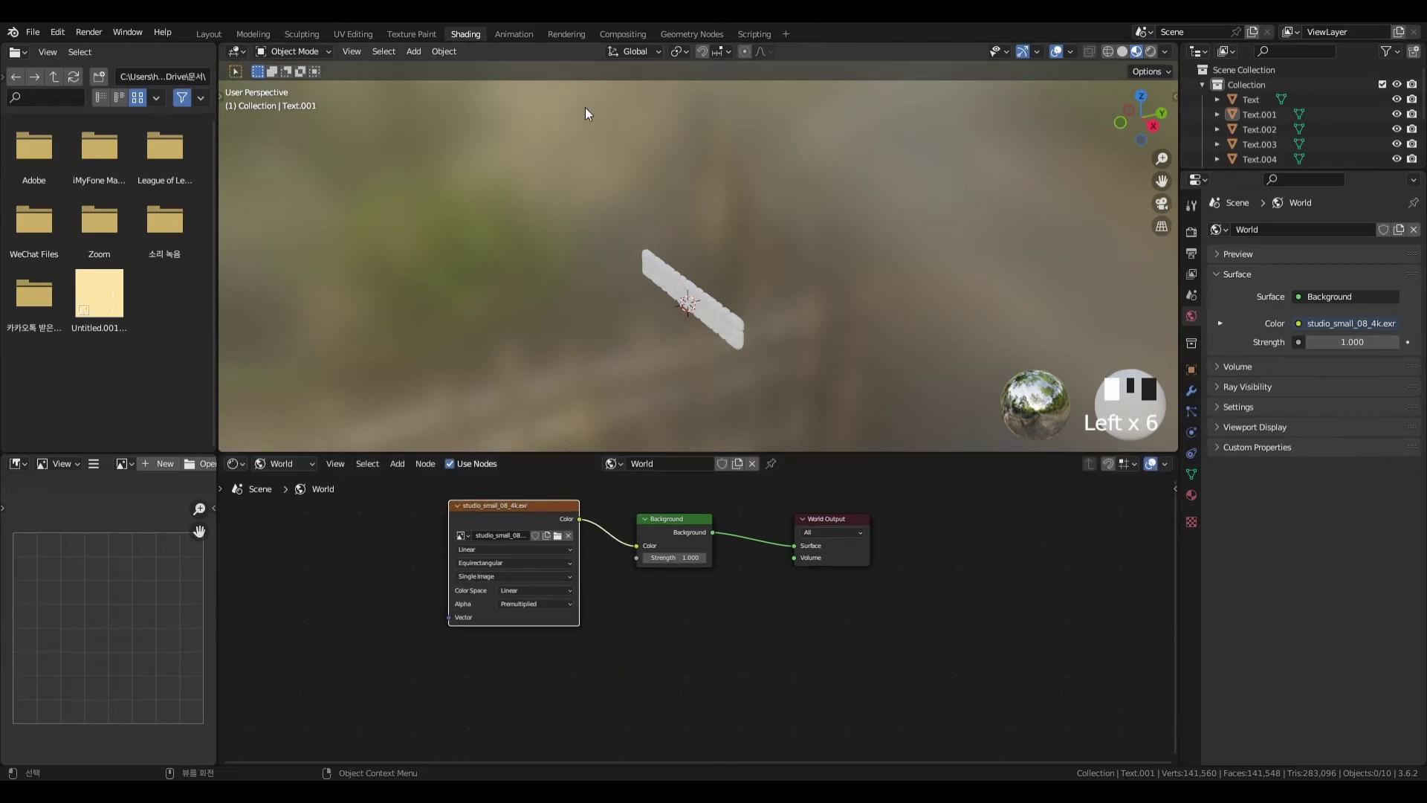
- Return to the Layout workspace and enable Transparent in the render Film settings
{"action": "left_click", "coordinate": [209, 34]}
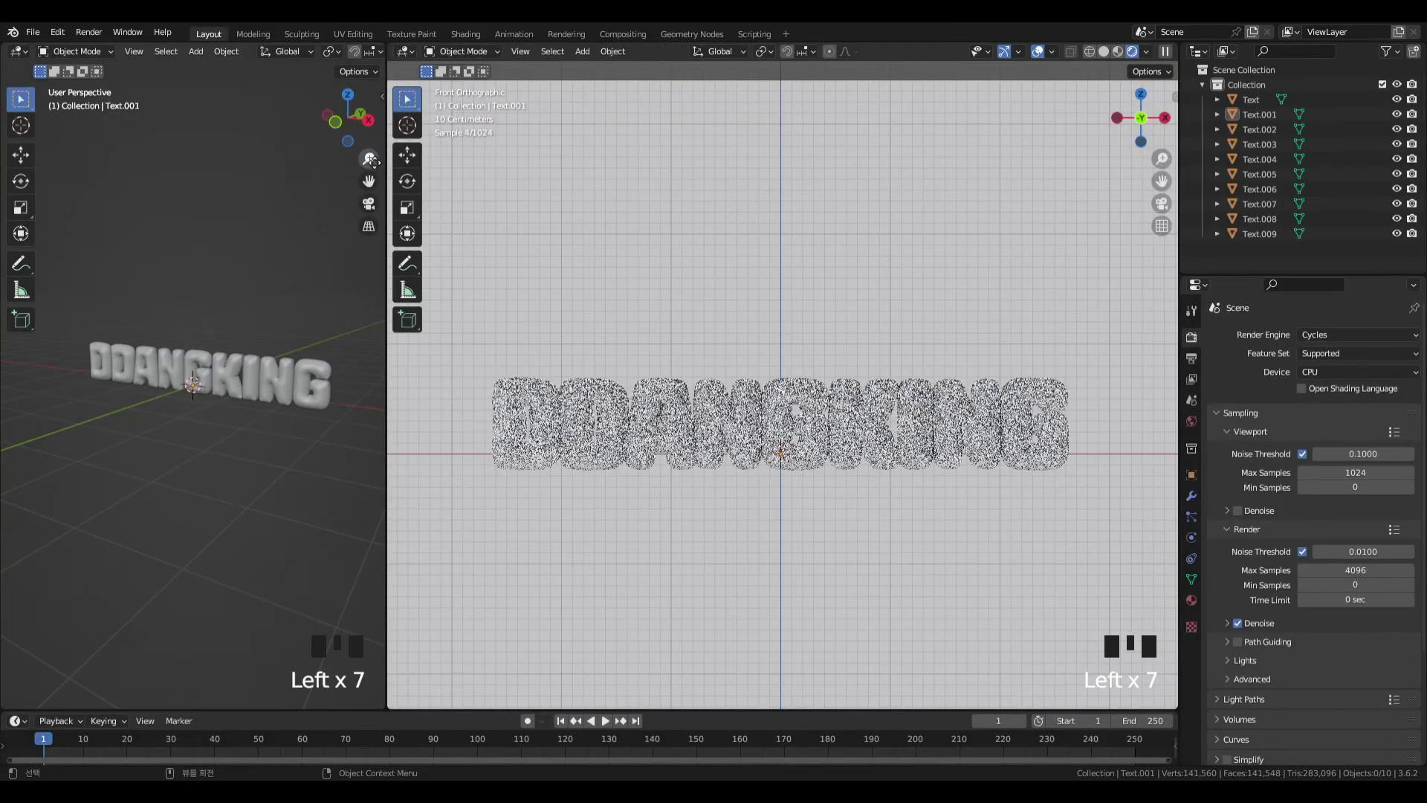
{"action": "left_click_drag", "start_coordinate": [443, 327], "coordinate": [1127, 577]}
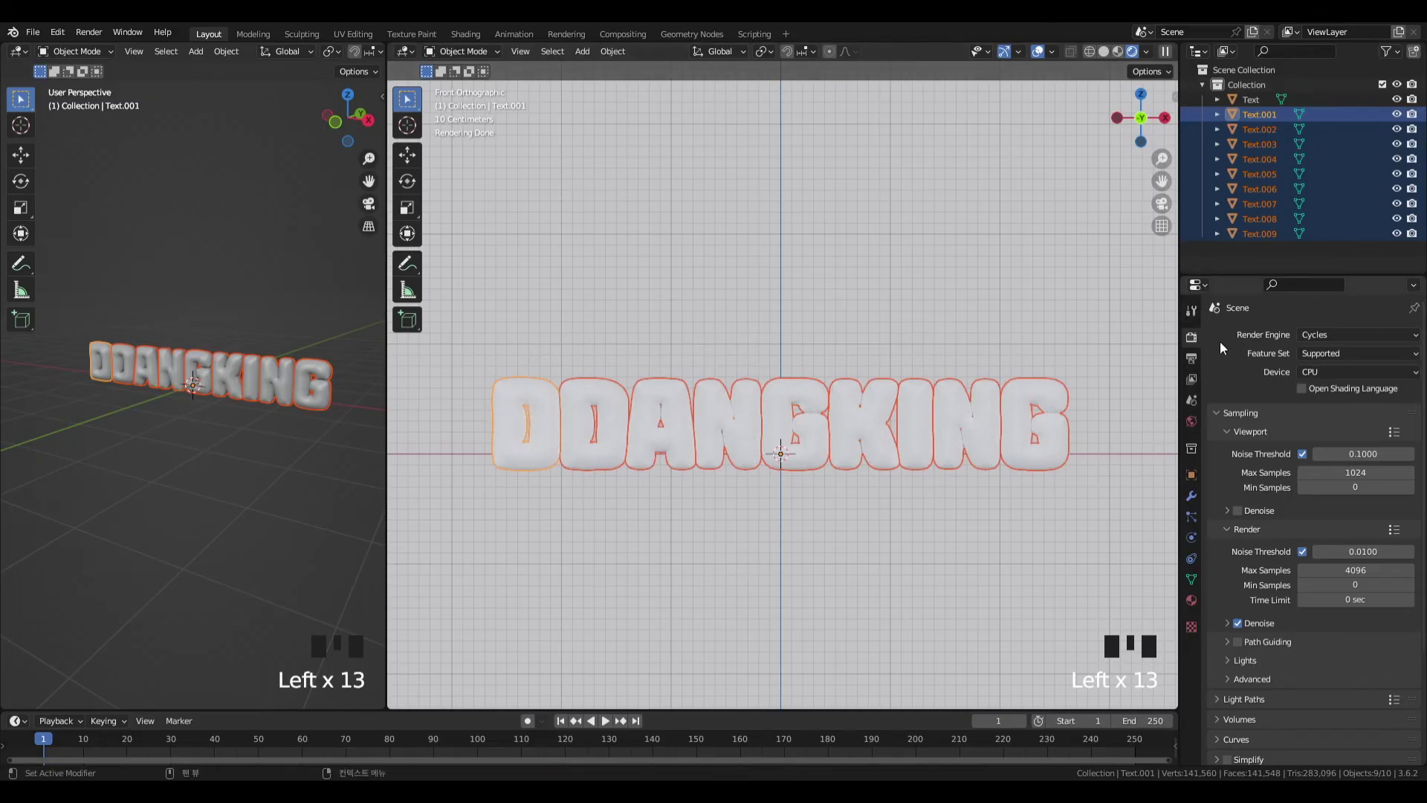
{"action": "scroll", "coordinate": [1227, 385], "scroll_direction": "down", "scroll_amount": 5}
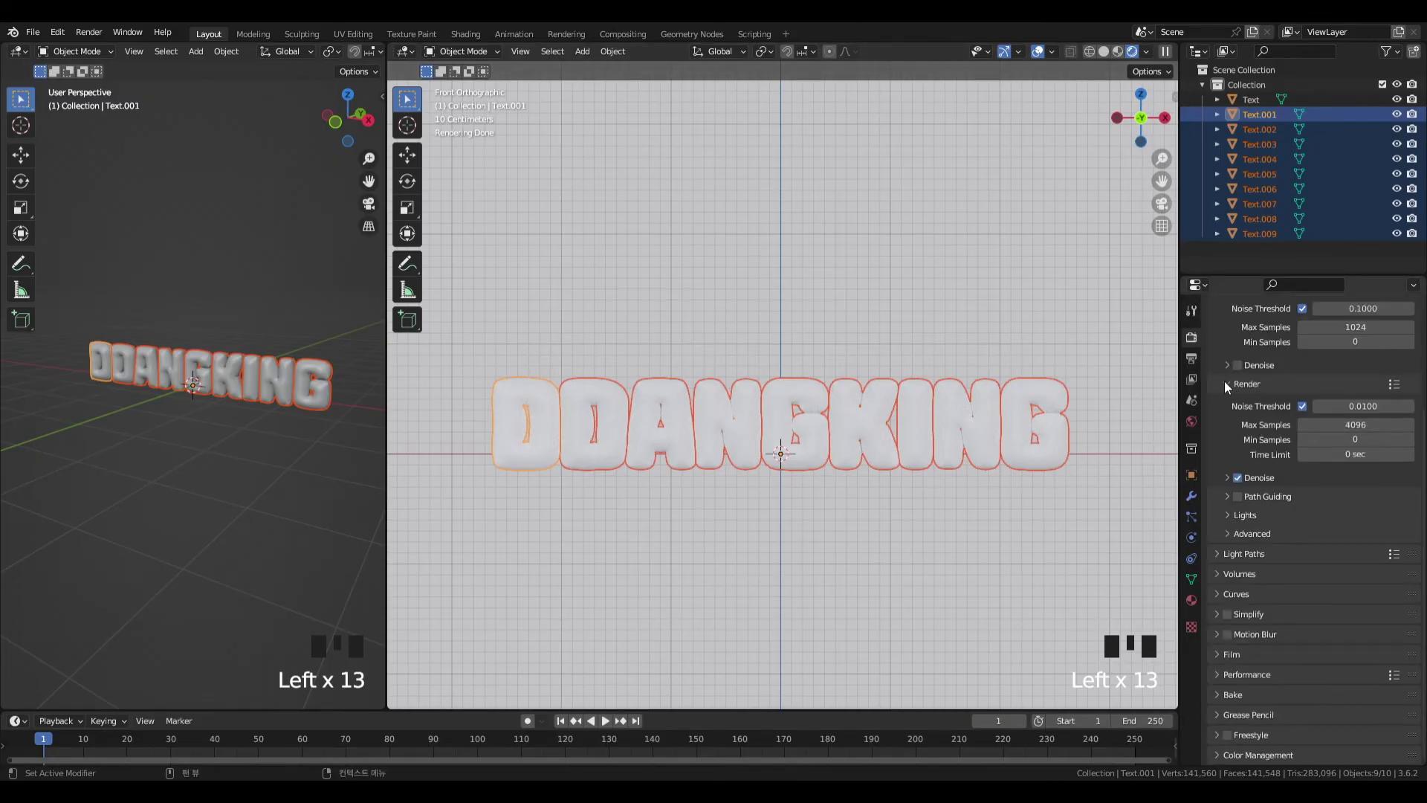
{"action": "left_click", "coordinate": [1231, 654]}
{"action": "scroll", "coordinate": [1264, 651], "scroll_direction": "down", "scroll_amount": 3}
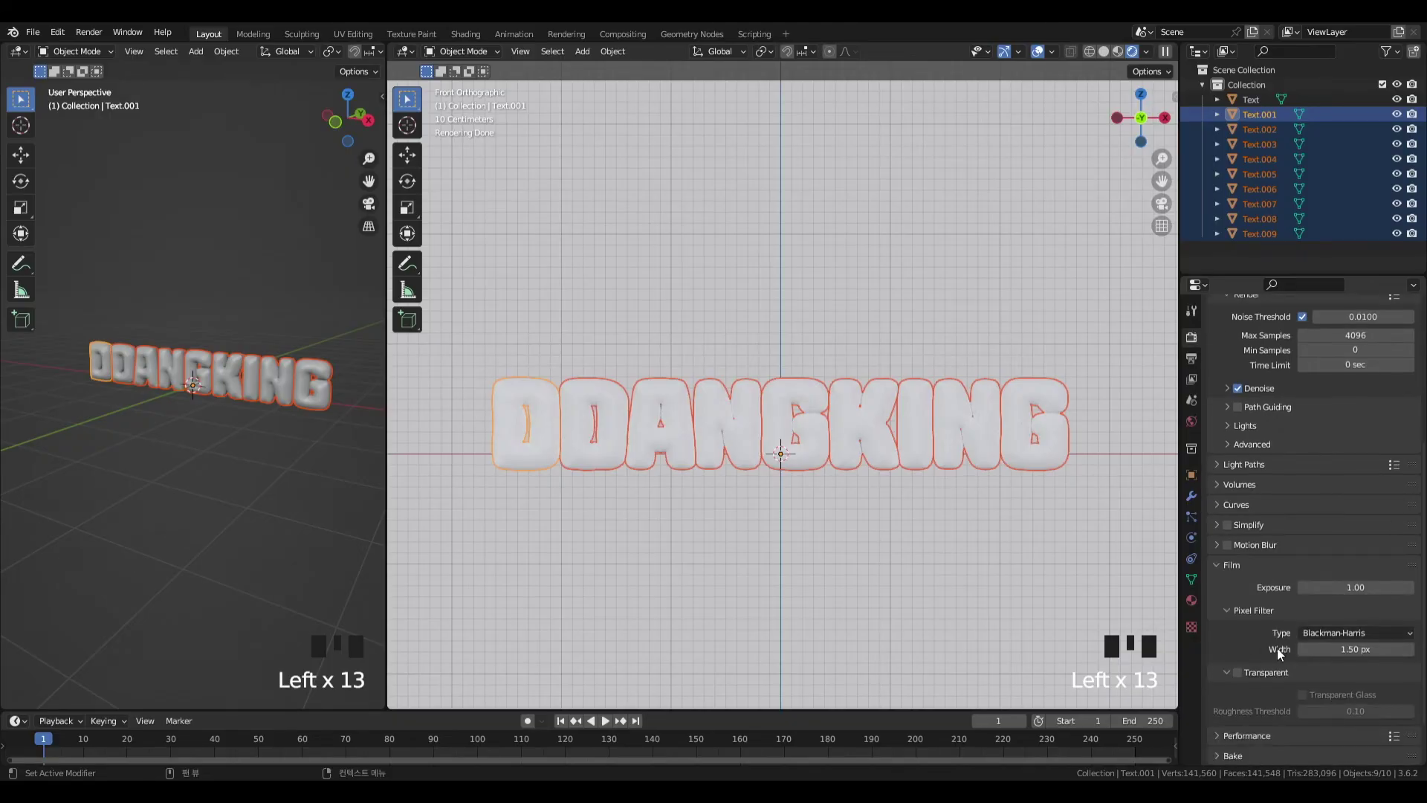
{"action": "left_click", "coordinate": [1238, 672]}
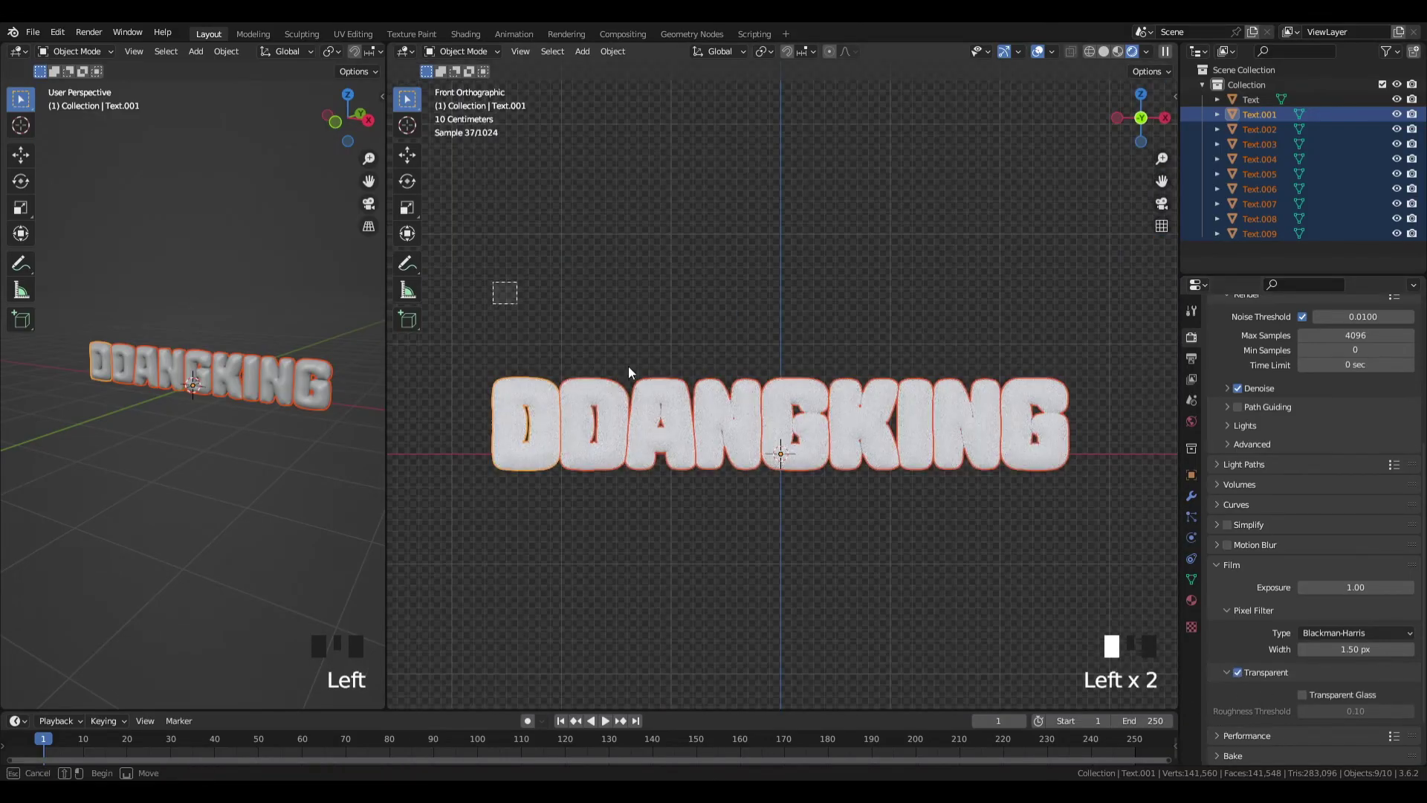
- Select only the first D and set its material's base color to magenta pink
{"action": "left_click_drag", "start_coordinate": [1071, 540], "coordinate": [484, 321]}
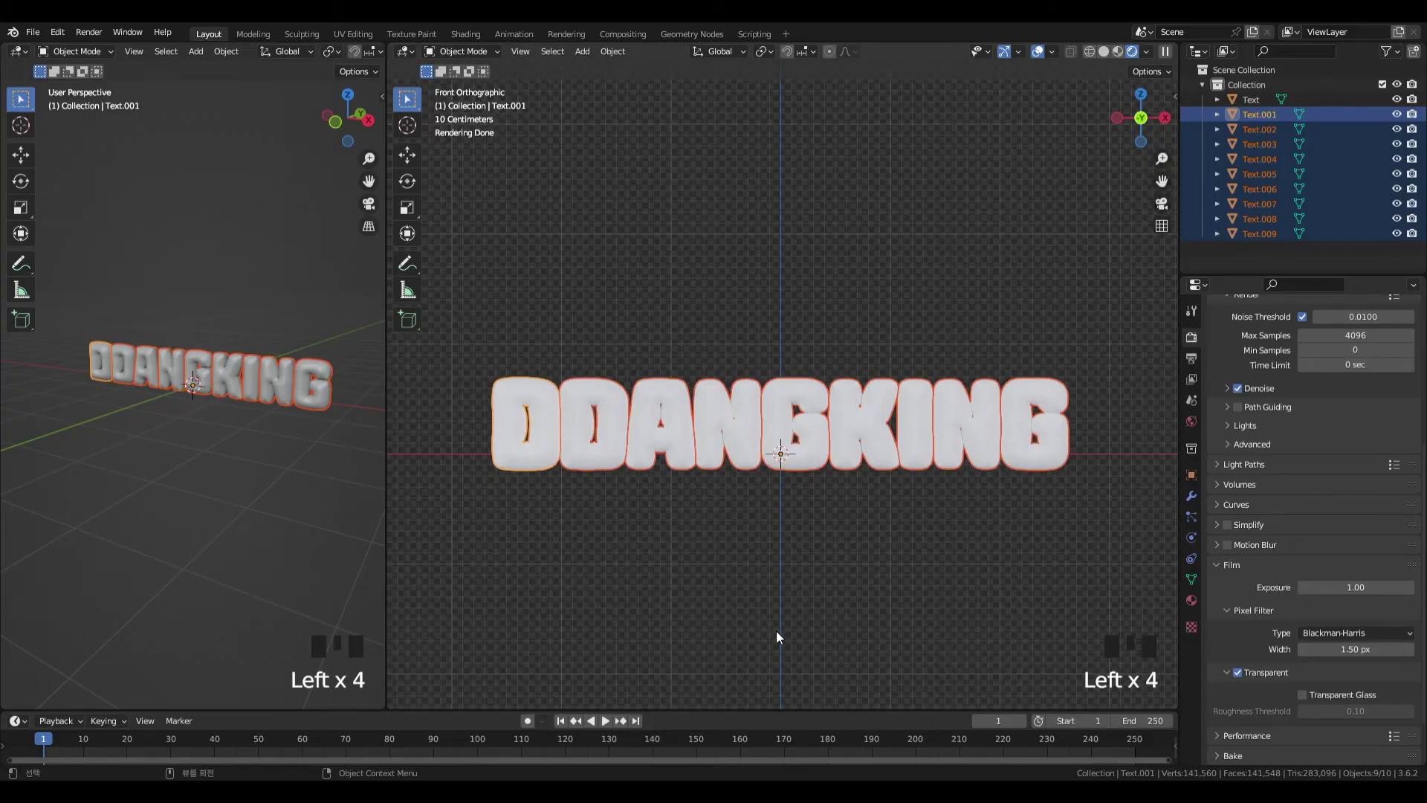
{"action": "left_click", "coordinate": [495, 211]}
{"action": "left_click", "coordinate": [525, 391]}
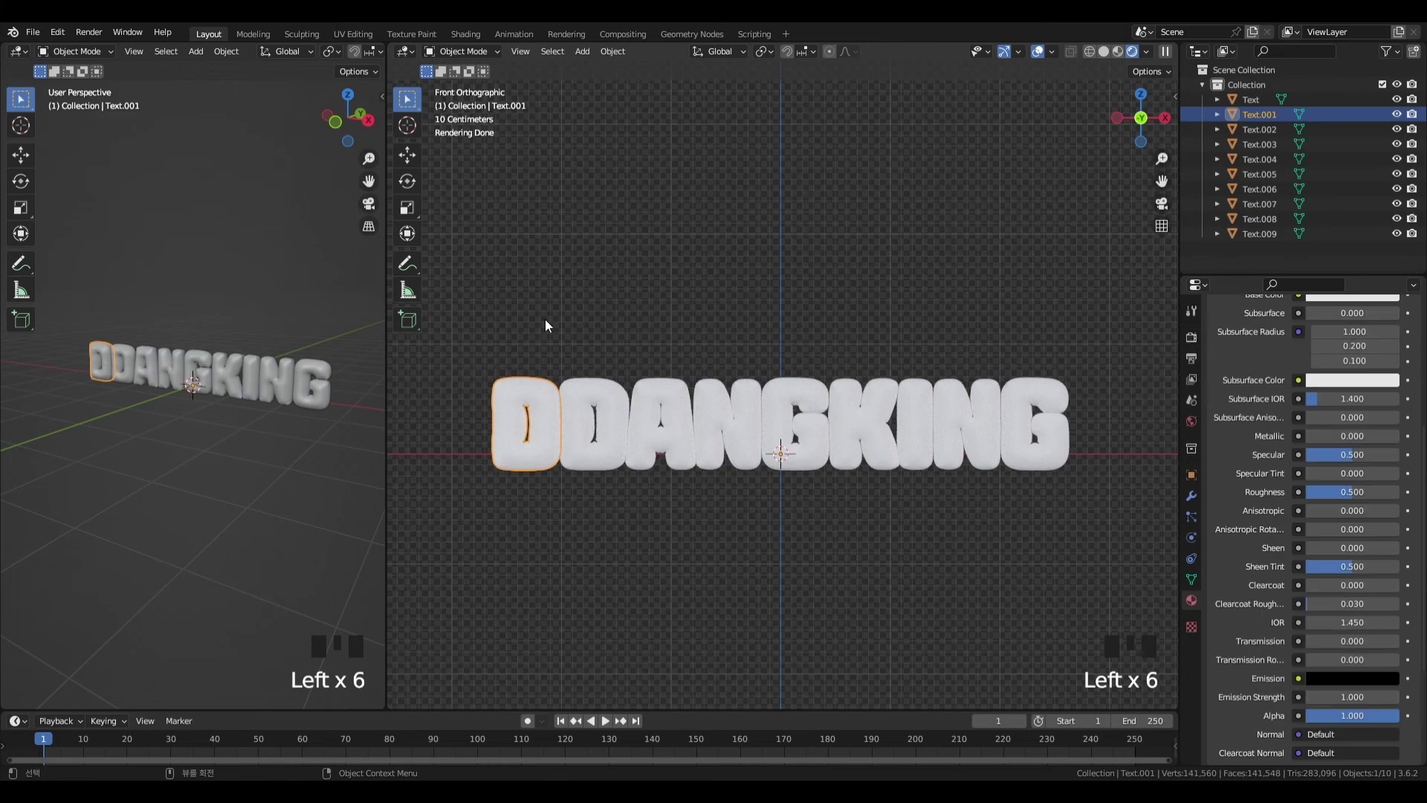
{"action": "left_click", "coordinate": [546, 319]}
{"action": "left_click_drag", "start_coordinate": [417, 388], "coordinate": [723, 481]}
{"action": "left_click", "coordinate": [521, 416]}
{"action": "left_click", "coordinate": [477, 364]}
{"action": "left_click", "coordinate": [502, 410]}
{"action": "scroll", "coordinate": [1211, 591], "scroll_direction": "up", "scroll_amount": 6}
{"action": "left_click", "coordinate": [1353, 530]}
{"action": "left_click", "coordinate": [1321, 412]}
{"action": "mouse_move", "coordinate": [1301, 413]}
{"action": "left_mouse_down"}
{"action": "mouse_move", "coordinate": [1339, 390]}
{"action": "mouse_move", "coordinate": [1321, 406]}
{"action": "mouse_move", "coordinate": [1342, 403]}
{"action": "left_mouse_up"}
- Raise the first D material's specular to 0.886 and lower its roughness for a glossy look
{"action": "scroll", "coordinate": [1345, 494], "scroll_direction": "down", "scroll_amount": 6}
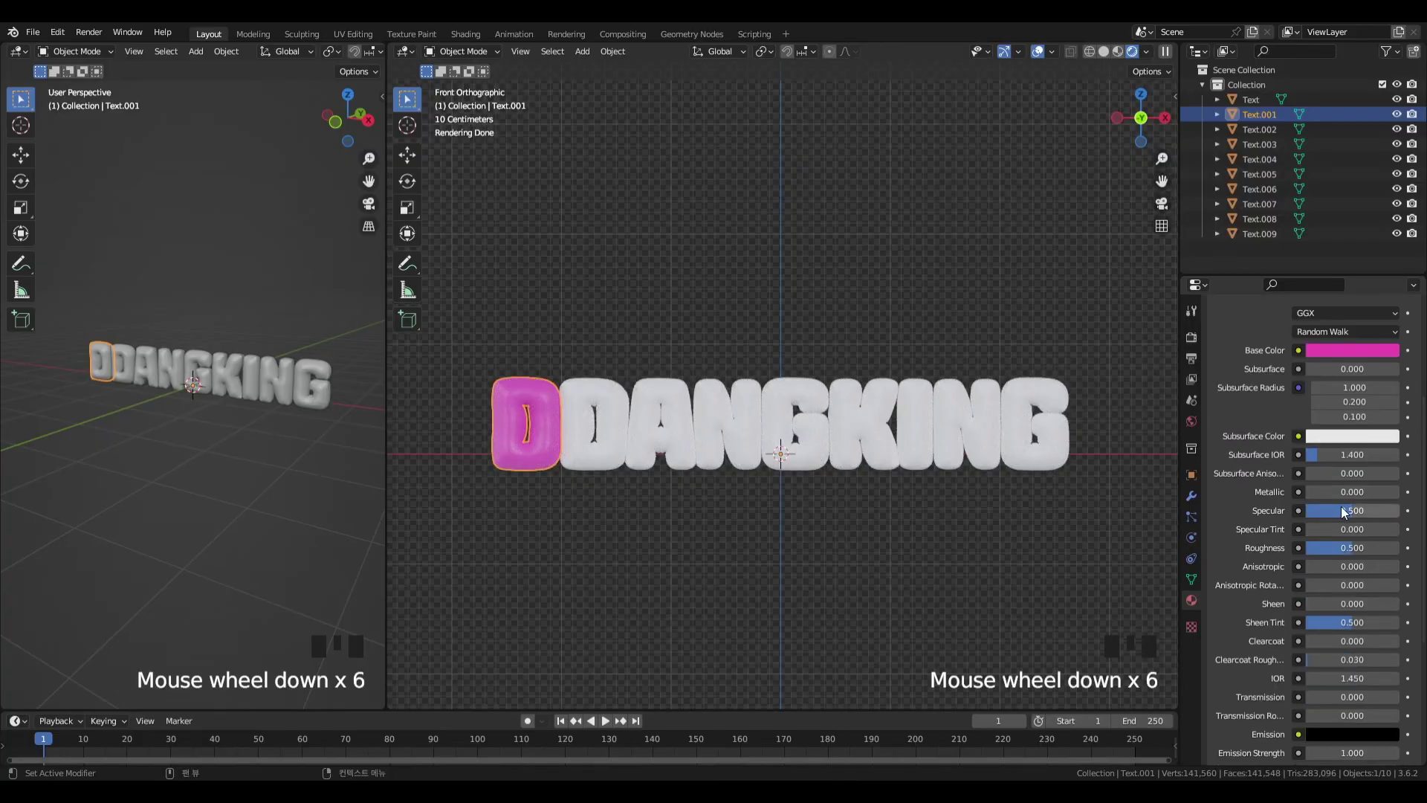
{"action": "left_click_drag", "start_coordinate": [1345, 510], "coordinate": [1389, 511]}
{"action": "scroll", "coordinate": [782, 446], "scroll_direction": "up", "scroll_amount": 5}
{"action": "middle_click_drag", "start_coordinate": [478, 446], "coordinate": [924, 374], "text": "shift"}
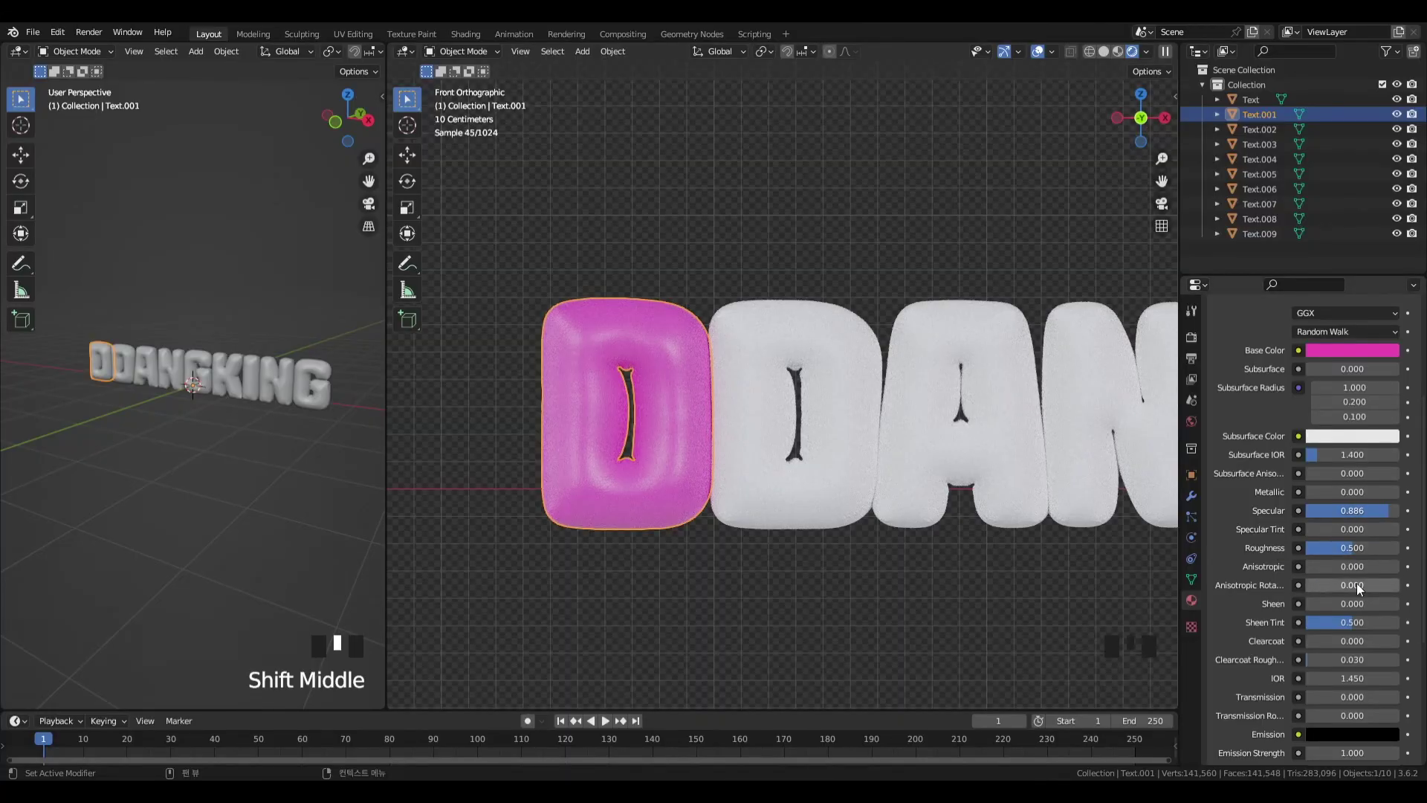
{"action": "left_click_drag", "start_coordinate": [1368, 548], "coordinate": [1333, 548]}
{"action": "scroll", "coordinate": [777, 400], "scroll_direction": "down", "scroll_amount": 5}
- Add a new material to the second D and set its base color to cyan
{"action": "left_click", "coordinate": [778, 400]}
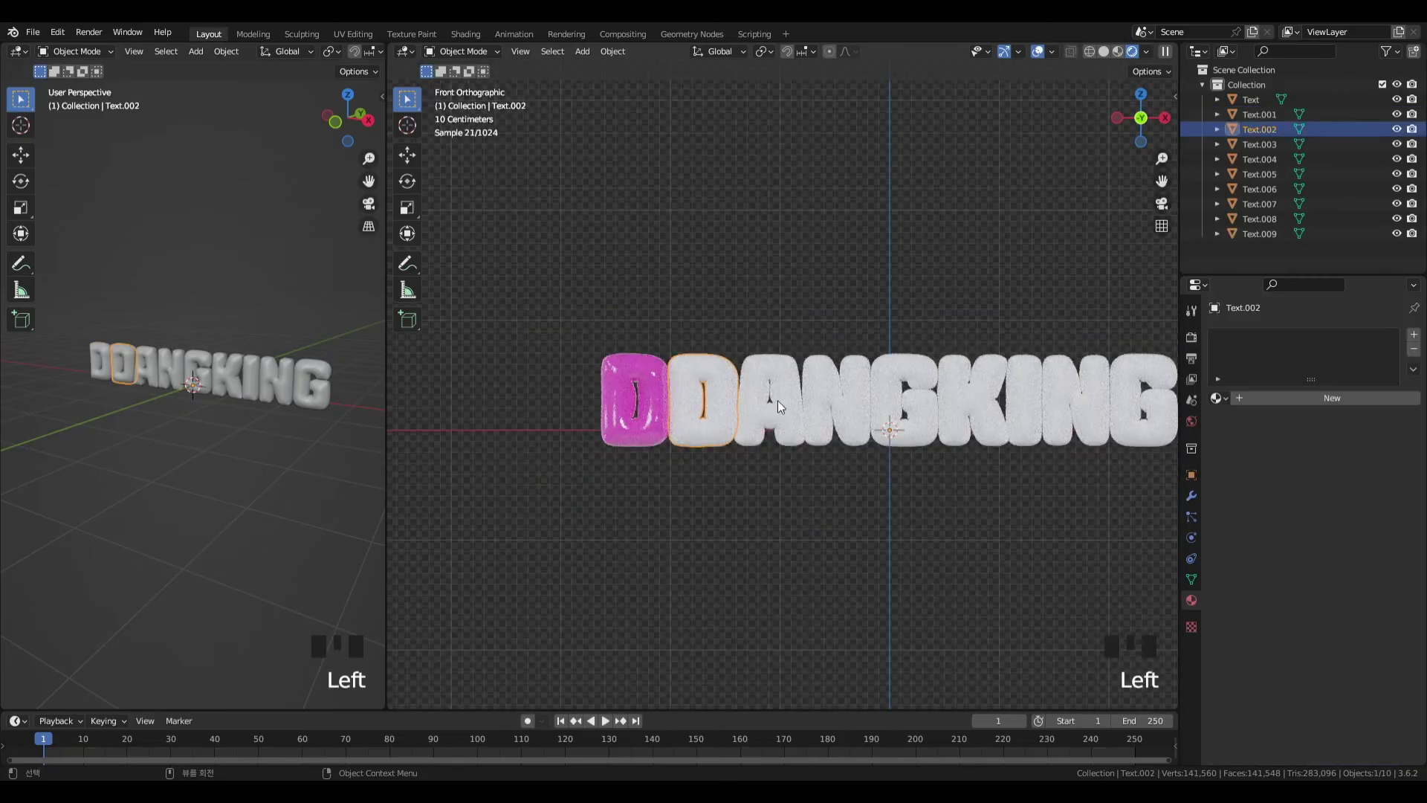
{"action": "scroll", "coordinate": [795, 379], "scroll_direction": "up", "scroll_amount": 3}
{"action": "scroll", "coordinate": [768, 320], "scroll_direction": "down", "scroll_amount": 1, "text": "shift"}
{"action": "scroll", "coordinate": [769, 320], "scroll_direction": "down", "scroll_amount": 3}
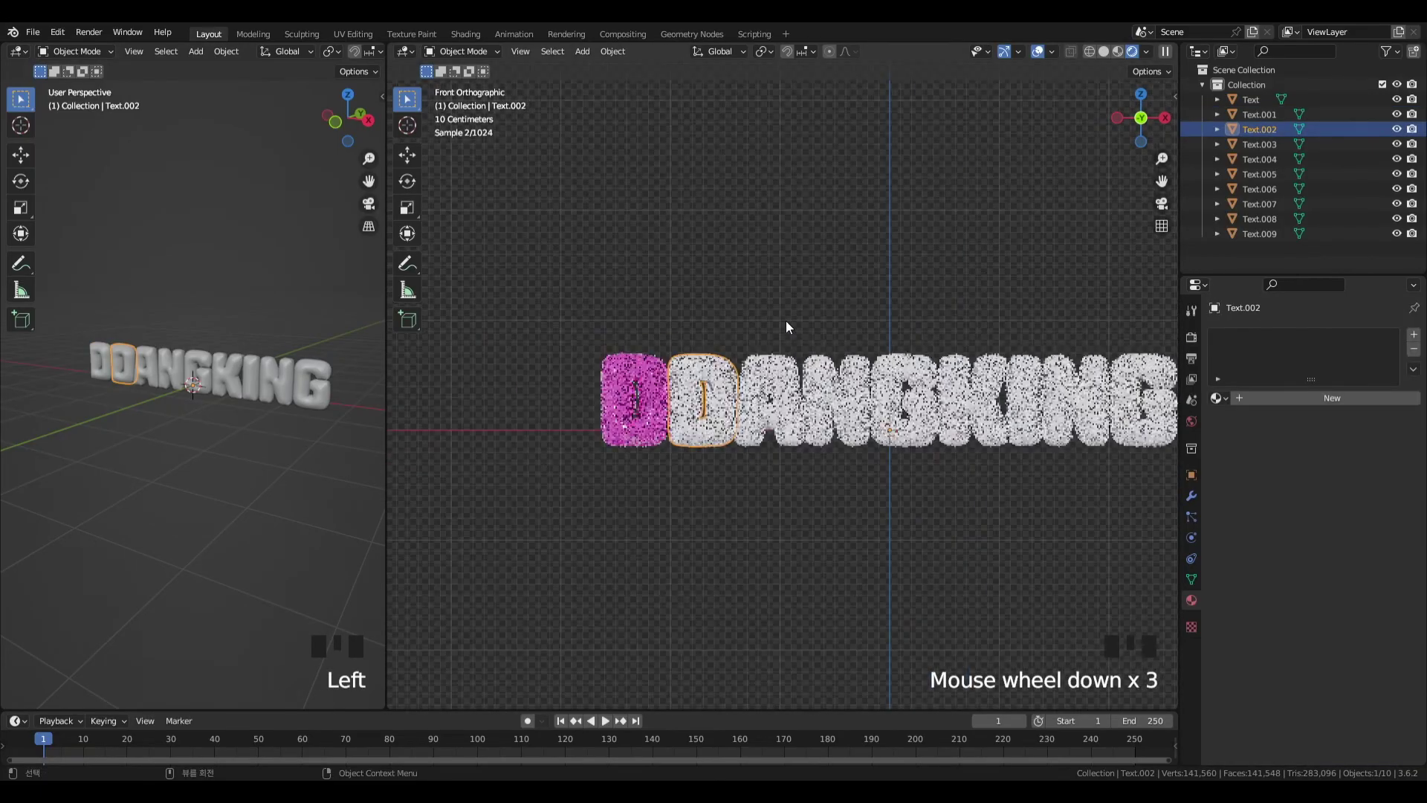
{"action": "scroll", "coordinate": [1130, 462], "scroll_direction": "up", "scroll_amount": 2}
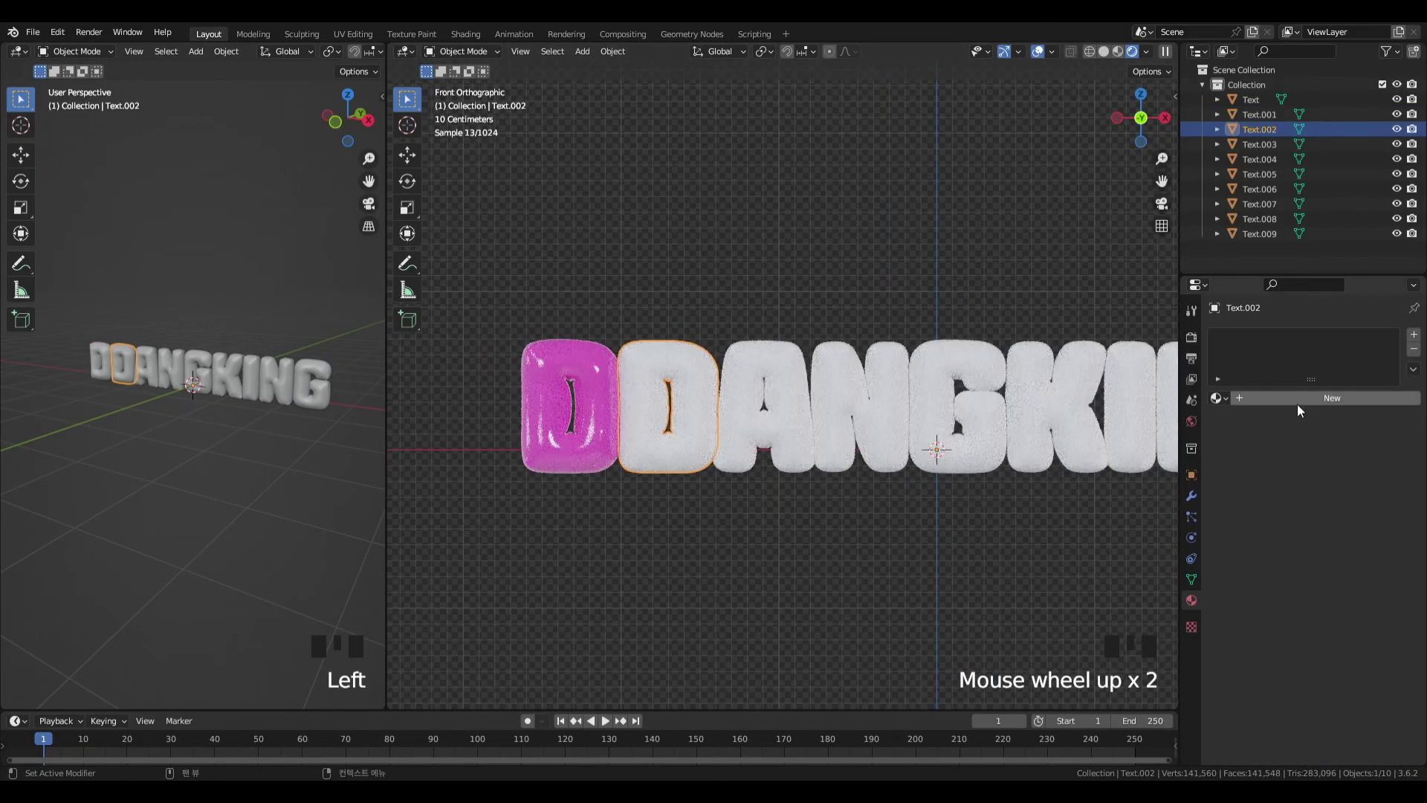
{"action": "left_click", "coordinate": [1313, 394]}
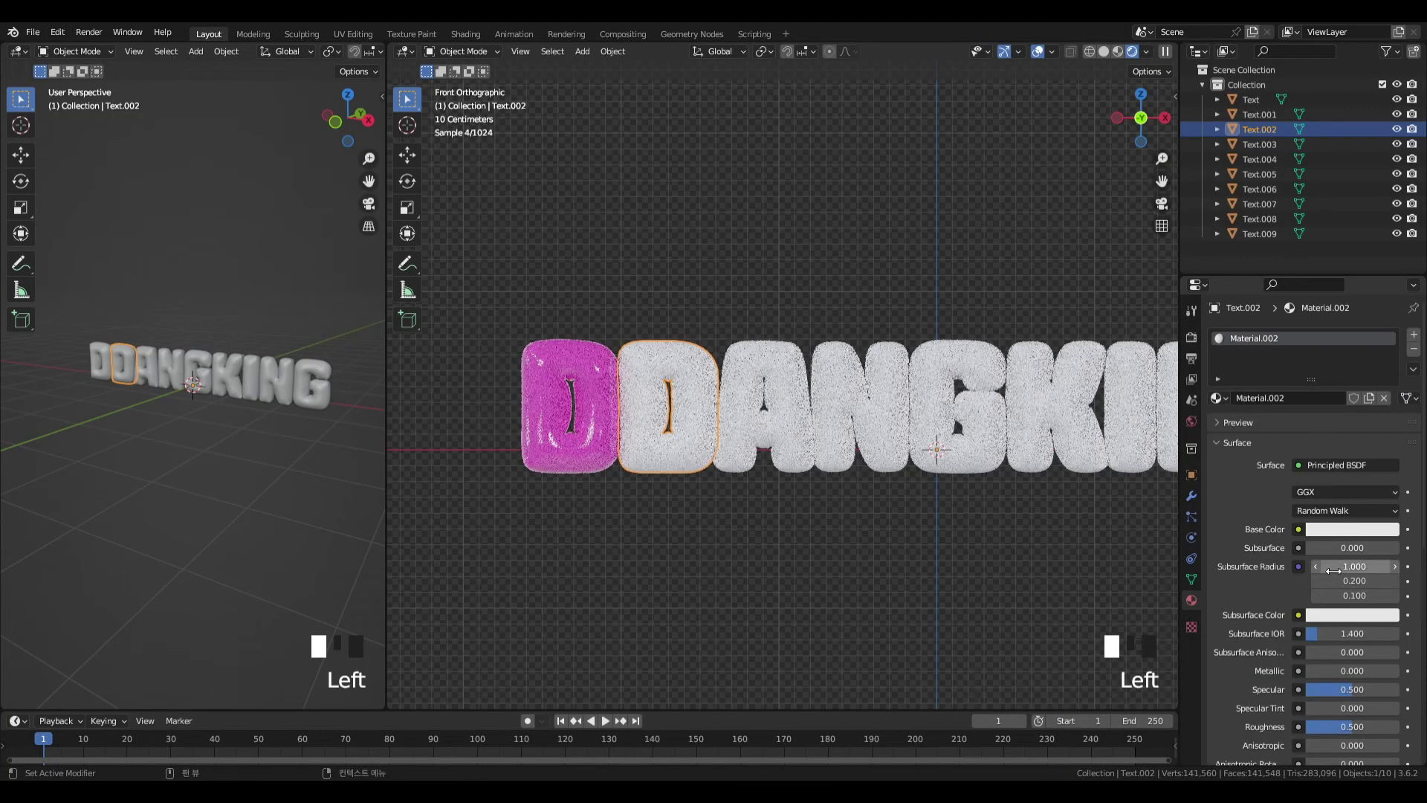
{"action": "left_click", "coordinate": [1327, 523]}
{"action": "left_click", "coordinate": [1331, 364]}
{"action": "mouse_move", "coordinate": [1331, 364]}
{"action": "left_mouse_down"}
{"action": "mouse_move", "coordinate": [1325, 323]}
{"action": "mouse_move", "coordinate": [1342, 342]}
{"action": "mouse_move", "coordinate": [1330, 324]}
{"action": "left_mouse_up"}
- Set the second D material's specular to 0.933 and its roughness to 0.098
{"action": "scroll", "coordinate": [1319, 675], "scroll_direction": "up", "scroll_amount": 1}
{"action": "scroll", "coordinate": [1336, 679], "scroll_direction": "down", "scroll_amount": 4}
{"action": "left_click_drag", "start_coordinate": [1345, 570], "coordinate": [1314, 607]}
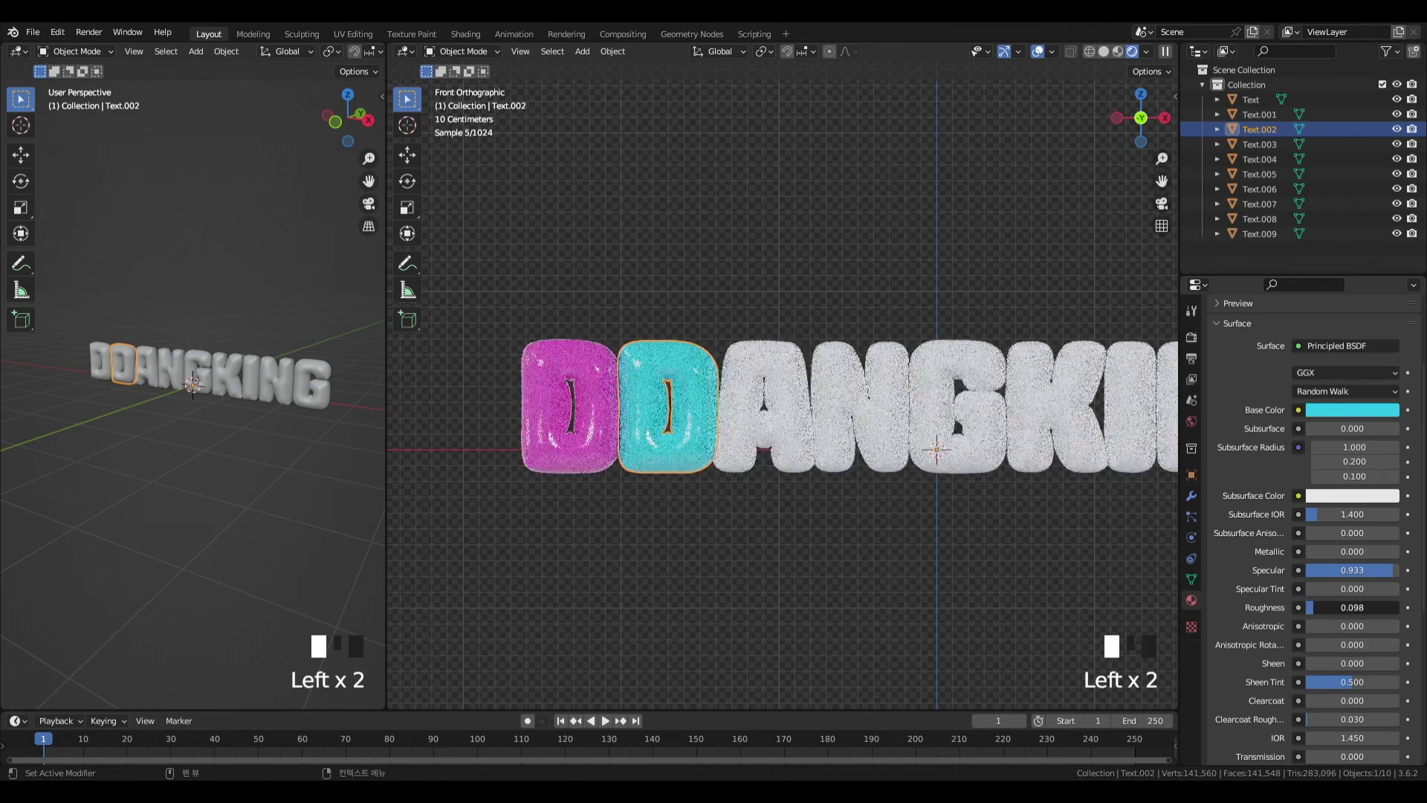
- Link the second D's cyan material to the A, N and G of DDANG
{"action": "left_click_drag", "start_coordinate": [593, 269], "coordinate": [921, 430]}
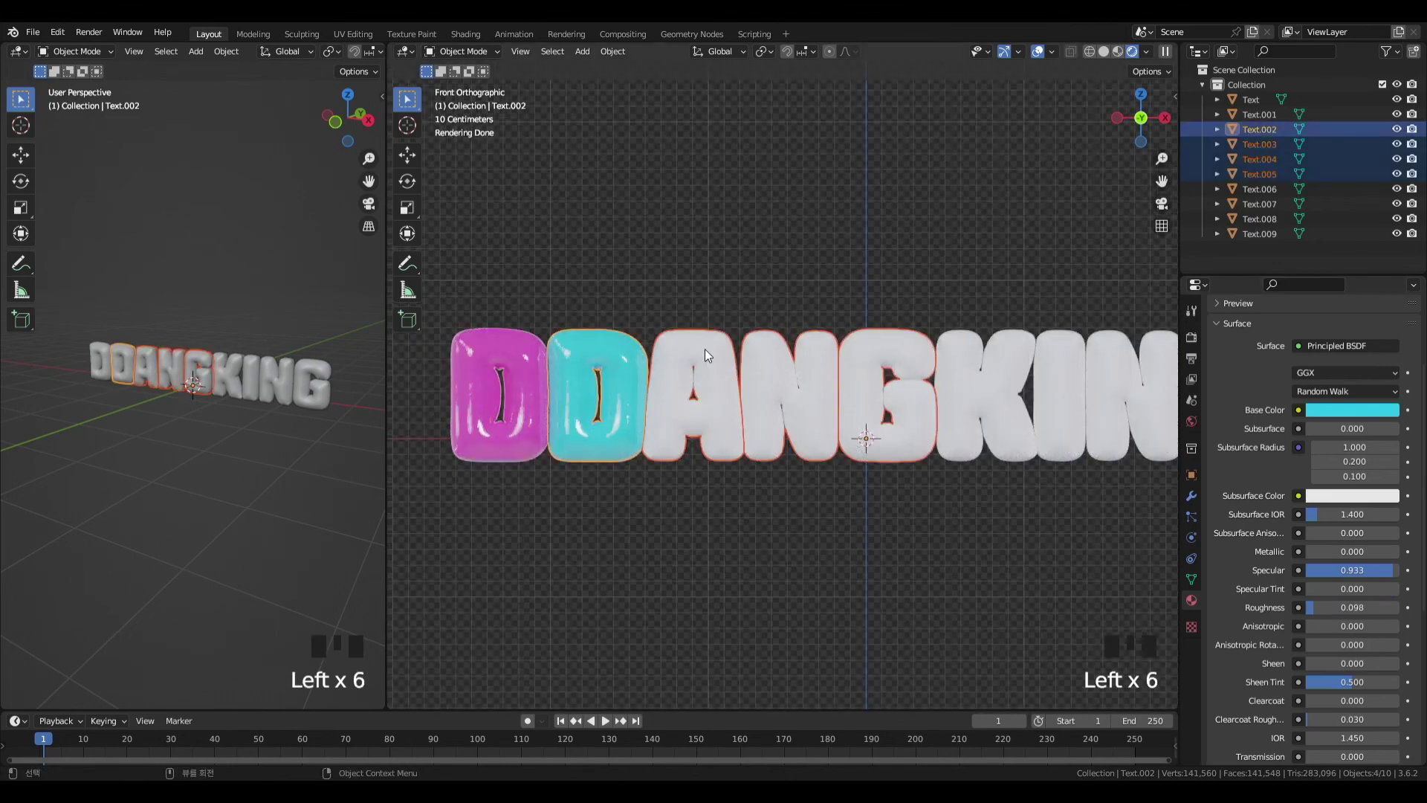
{"action": "left_click", "coordinate": [696, 267]}
{"action": "left_click_drag", "start_coordinate": [695, 303], "coordinate": [903, 390]}
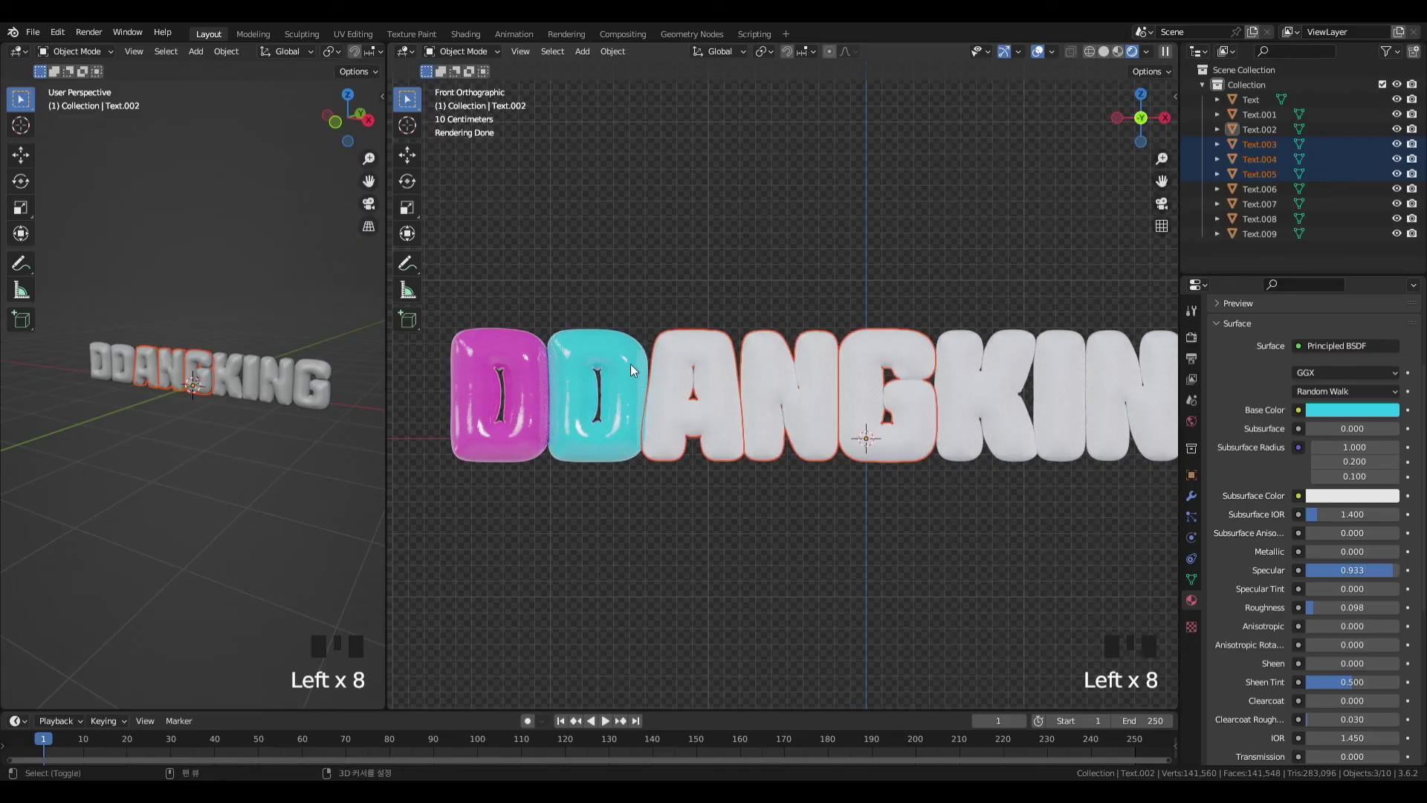
{"action": "left_click", "coordinate": [614, 337], "text": "shift"}
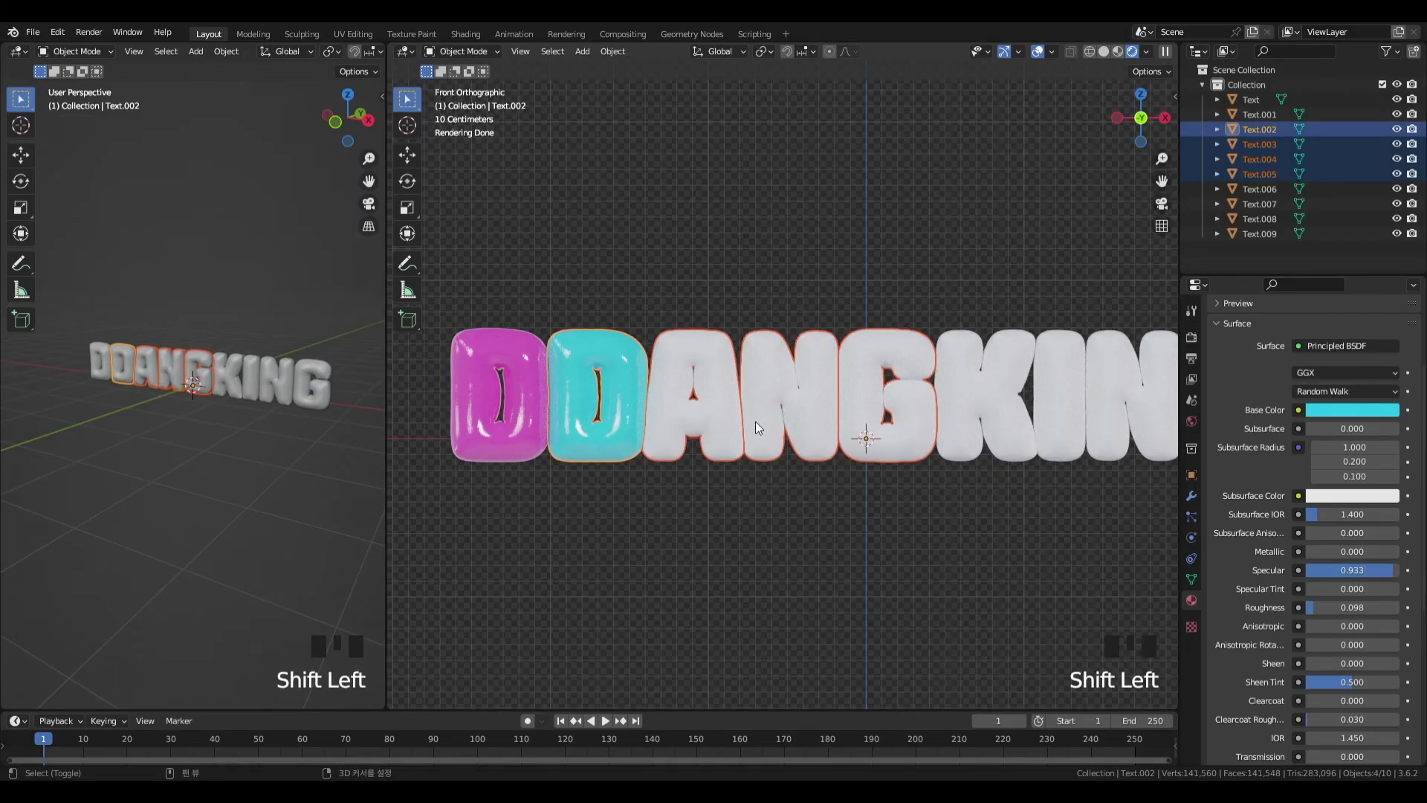
{"action": "key", "text": "ctrl+l"}
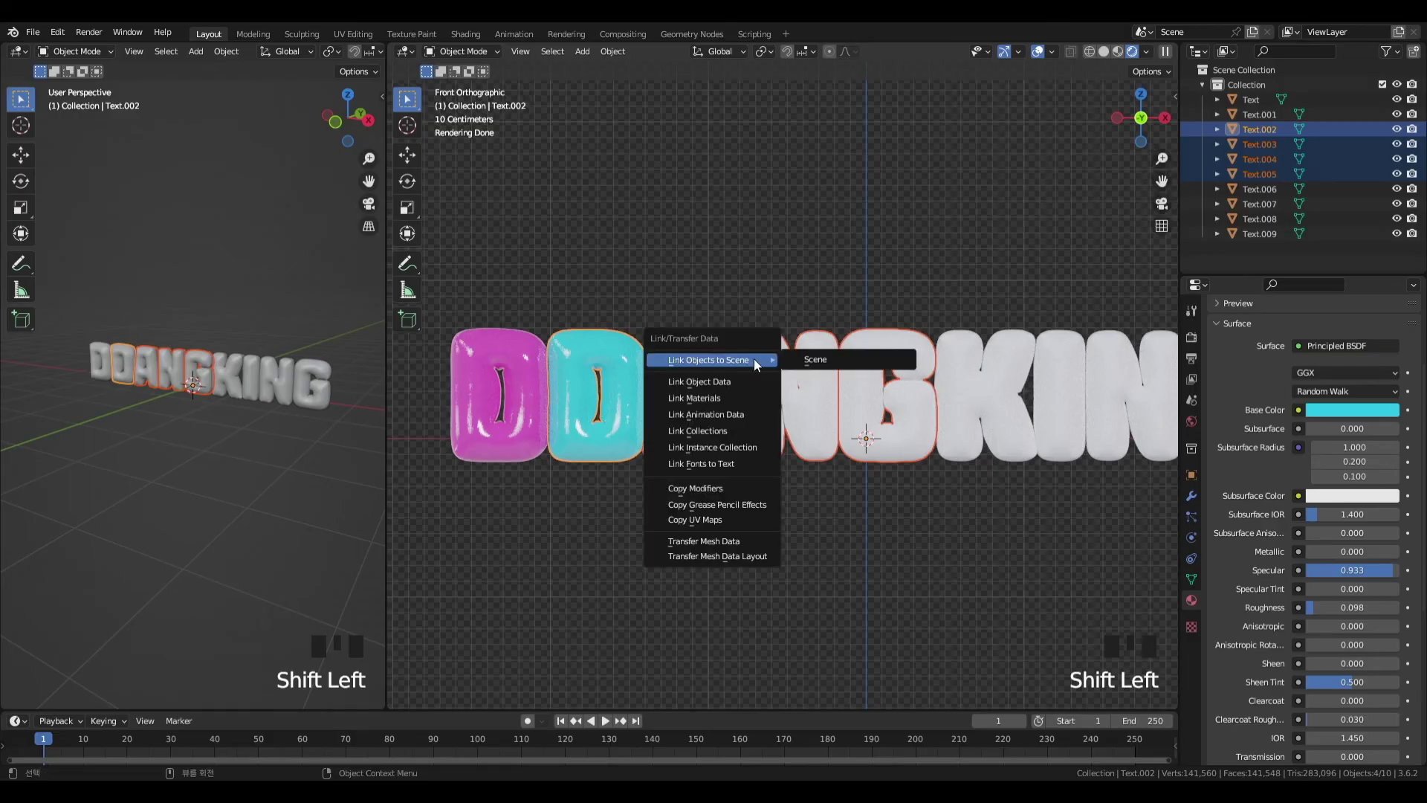
{"action": "left_click", "coordinate": [732, 399]}
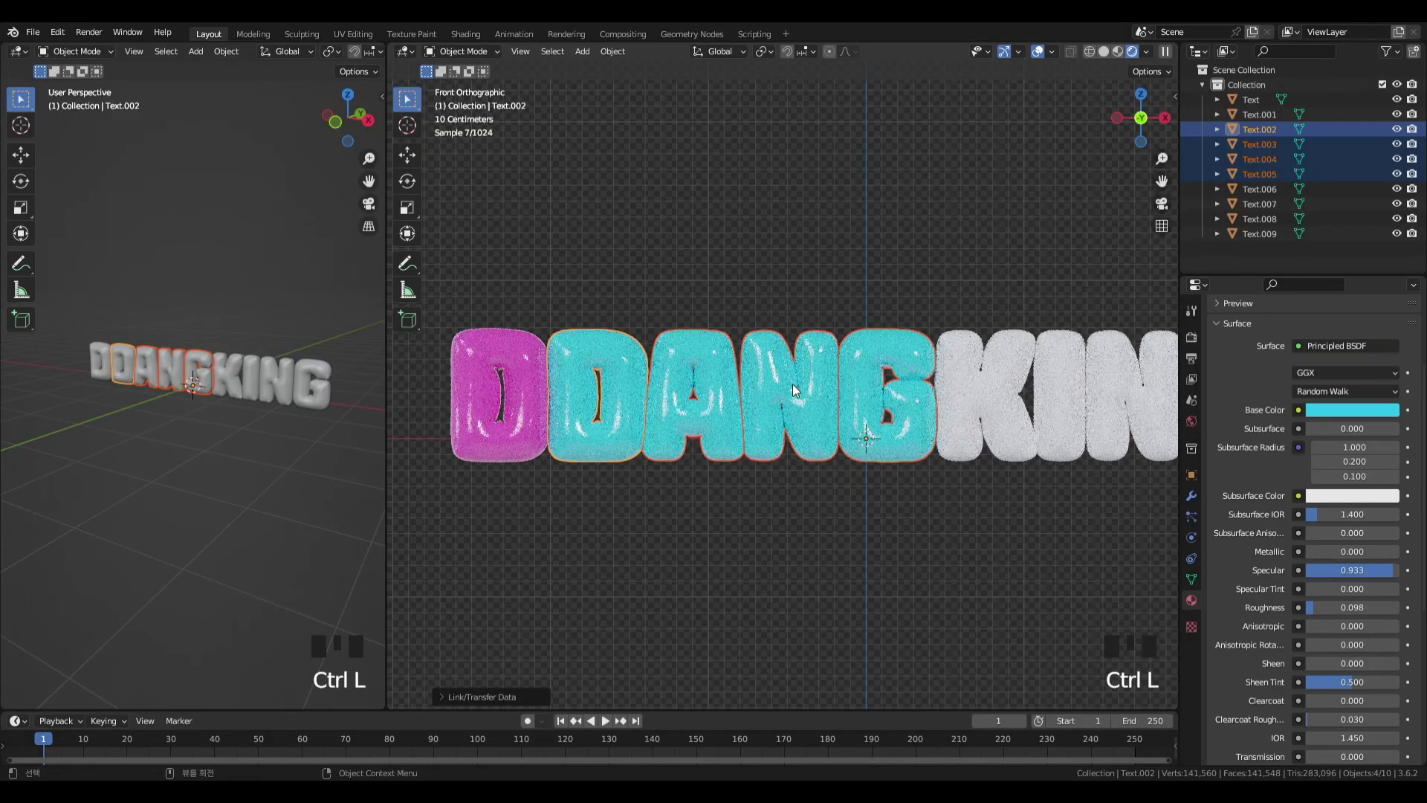
- Give the K a new material with a light green base color, specular 0.886 and roughness 0.083
{"action": "mouse_move", "coordinate": [565, 220]}
{"action": "left_mouse_down"}
{"action": "mouse_move", "coordinate": [894, 463]}
{"action": "mouse_move", "coordinate": [524, 188]}
{"action": "mouse_move", "coordinate": [571, 227]}
{"action": "left_mouse_up"}
{"action": "left_click", "coordinate": [921, 502]}
{"action": "left_click", "coordinate": [564, 201]}
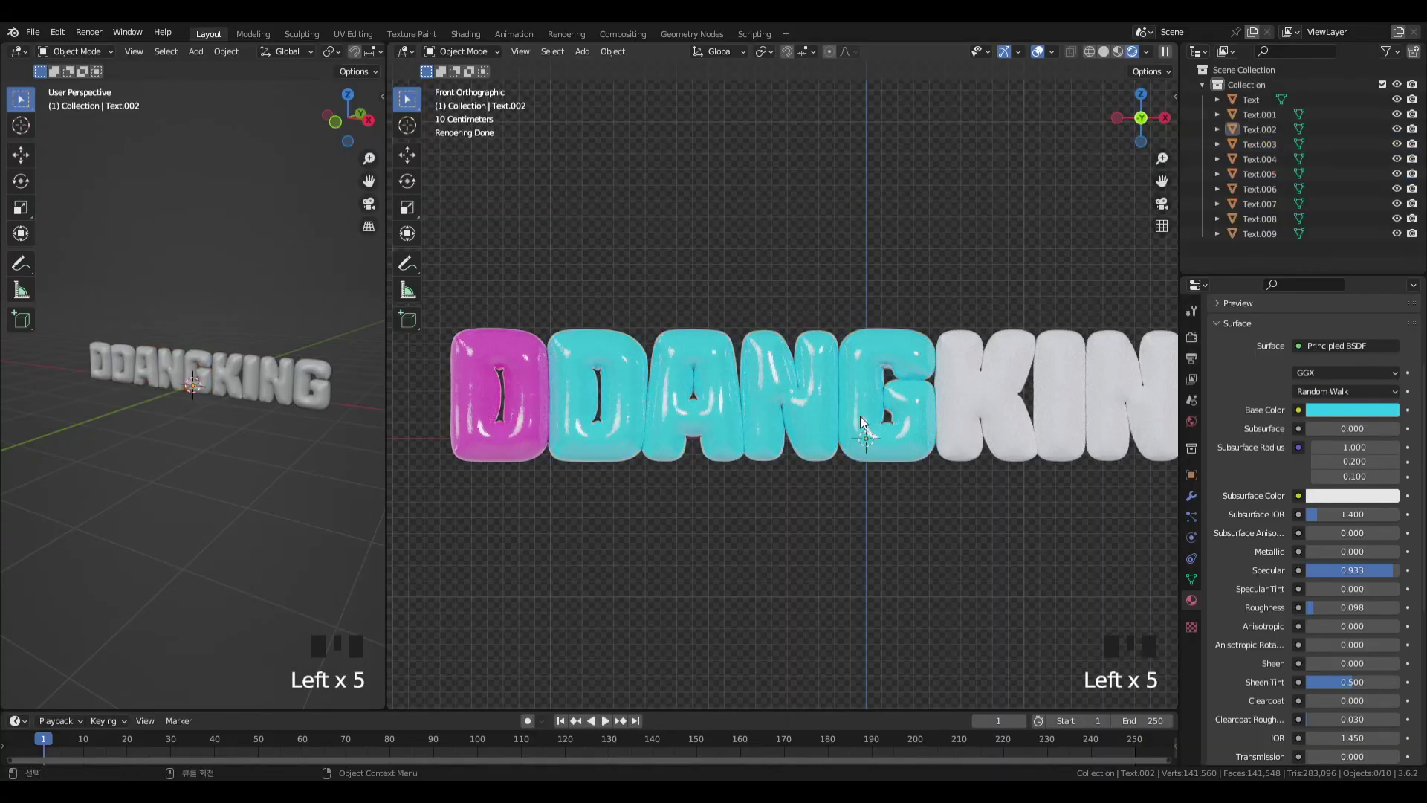
{"action": "scroll", "coordinate": [861, 419], "scroll_direction": "down", "scroll_amount": 3}
{"action": "left_click", "coordinate": [861, 419]}
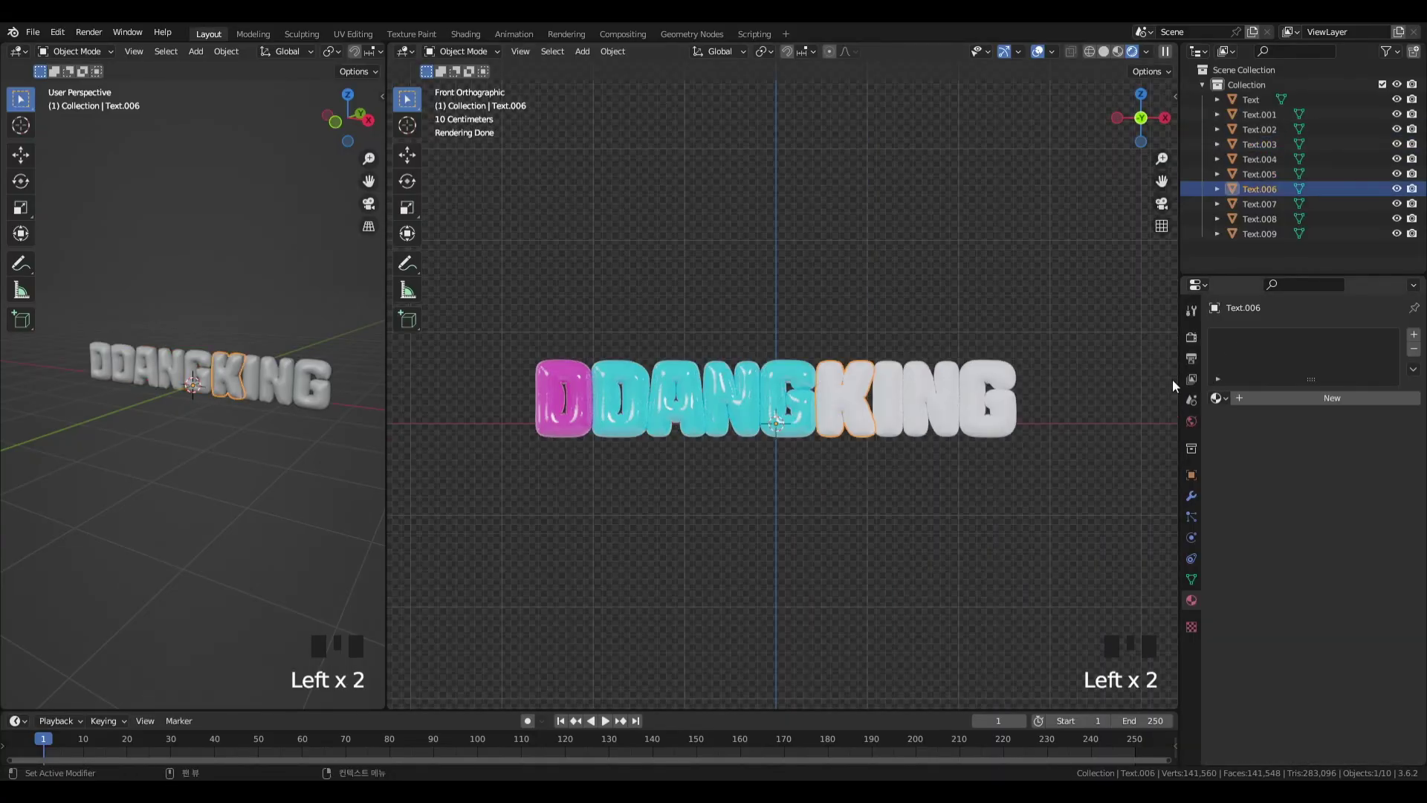
{"action": "left_click", "coordinate": [1348, 397]}
{"action": "left_click", "coordinate": [1338, 529]}
{"action": "mouse_move", "coordinate": [1314, 363]}
{"action": "left_mouse_down"}
{"action": "mouse_move", "coordinate": [1282, 358]}
{"action": "mouse_move", "coordinate": [1298, 348]}
{"action": "left_mouse_up"}
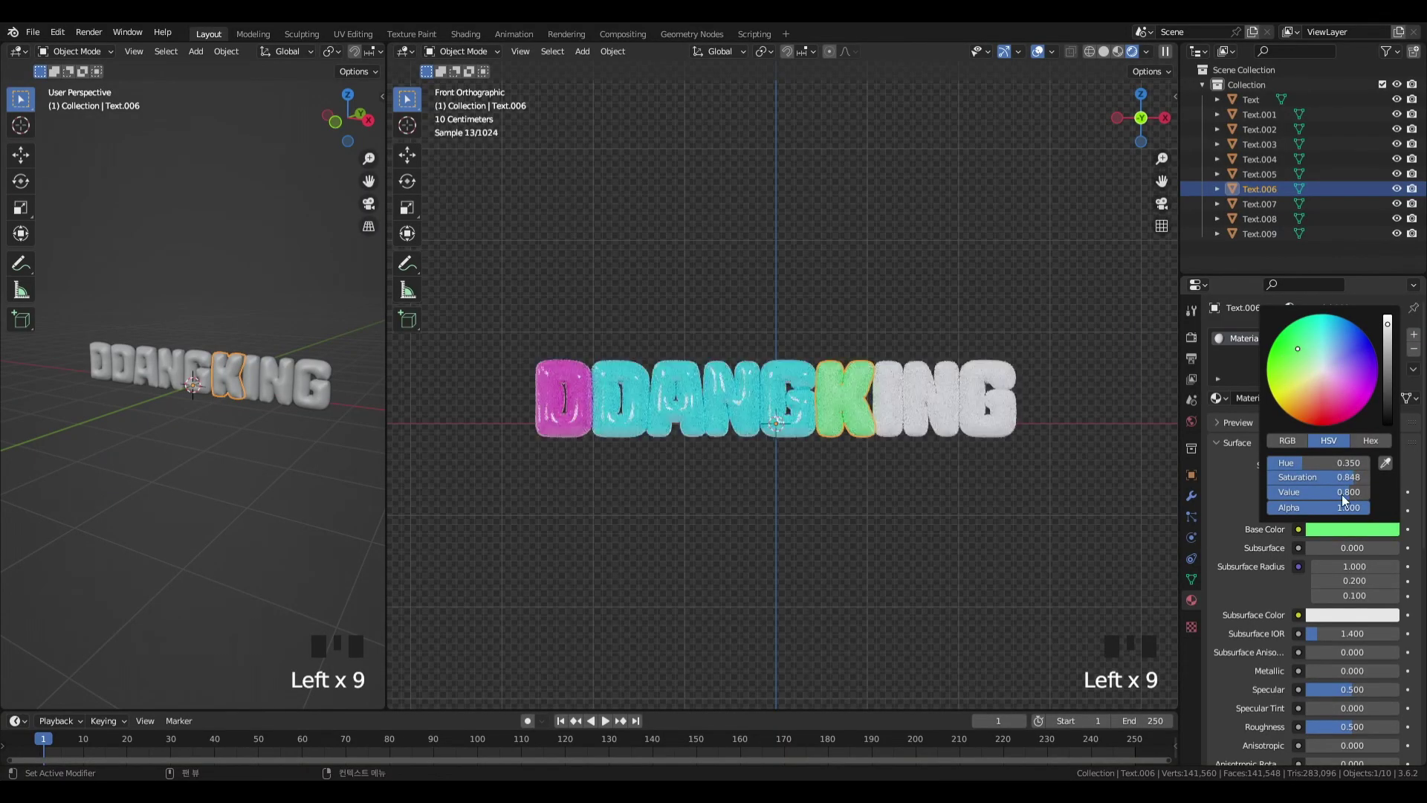
{"action": "left_click_drag", "start_coordinate": [1340, 689], "coordinate": [1394, 689]}
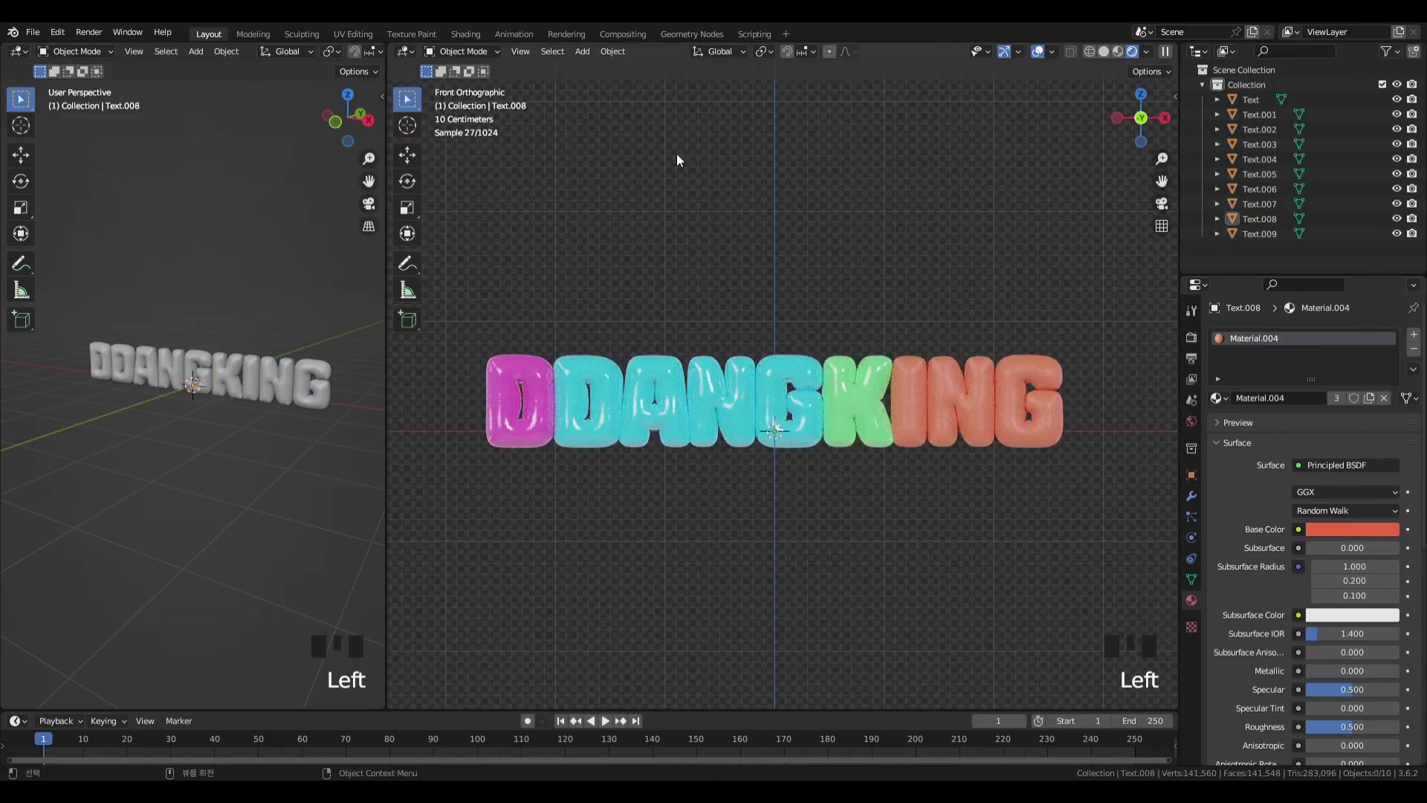
- Select the five DDANG letters and move them up along the Z axis, above the KING letters
{"action": "scroll", "coordinate": [507, 296], "scroll_direction": "up", "scroll_amount": 2}
{"action": "scroll", "coordinate": [507, 296], "scroll_direction": "down", "scroll_amount": 2}
{"action": "left_click_drag", "start_coordinate": [507, 297], "coordinate": [794, 435]}
{"action": "left_click", "coordinate": [539, 220]}
{"action": "left_click", "coordinate": [826, 420]}
{"action": "left_click", "coordinate": [582, 252]}
{"action": "left_click_drag", "start_coordinate": [517, 269], "coordinate": [782, 419]}
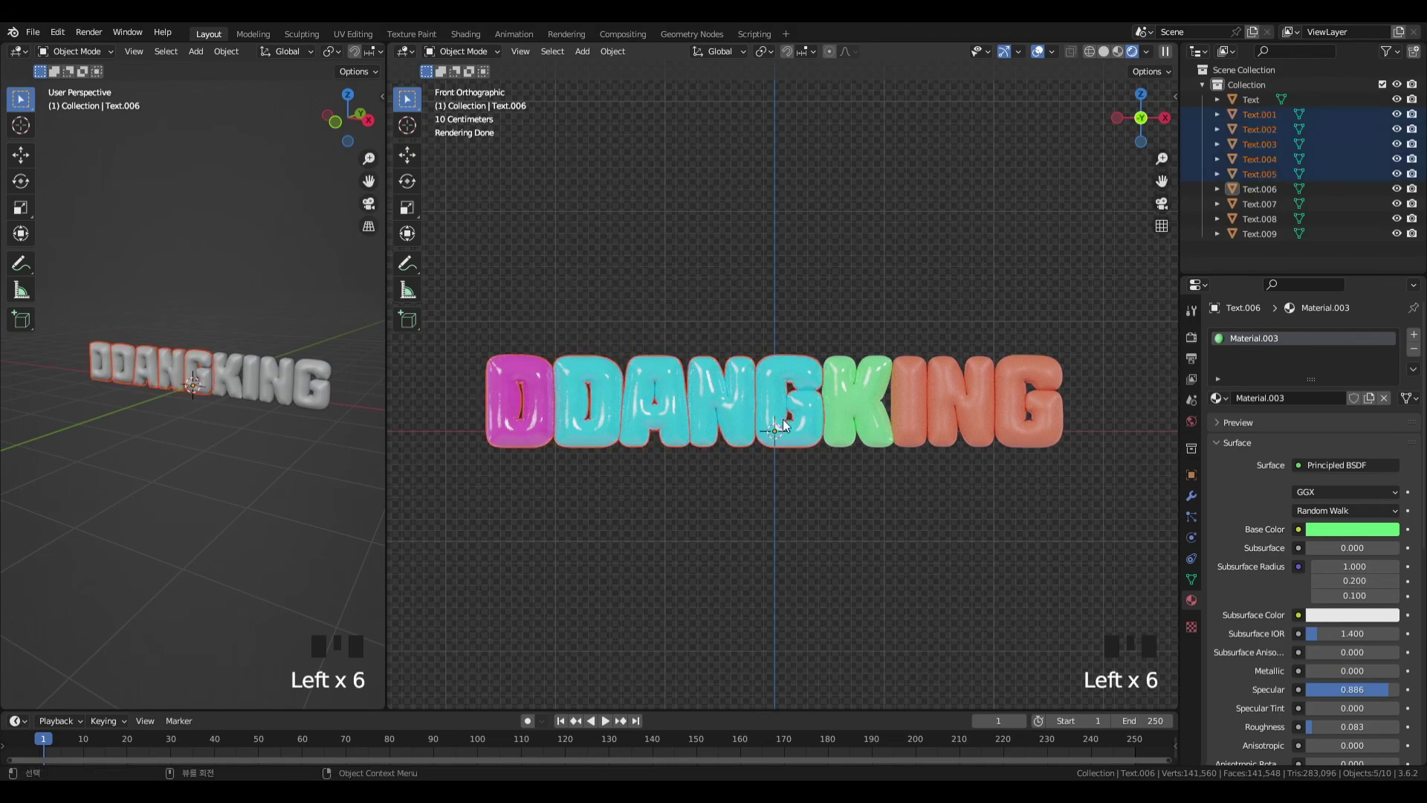
{"action": "key", "text": "g"}
{"action": "key", "text": "z"}
{"action": "left_click", "coordinate": [769, 287]}
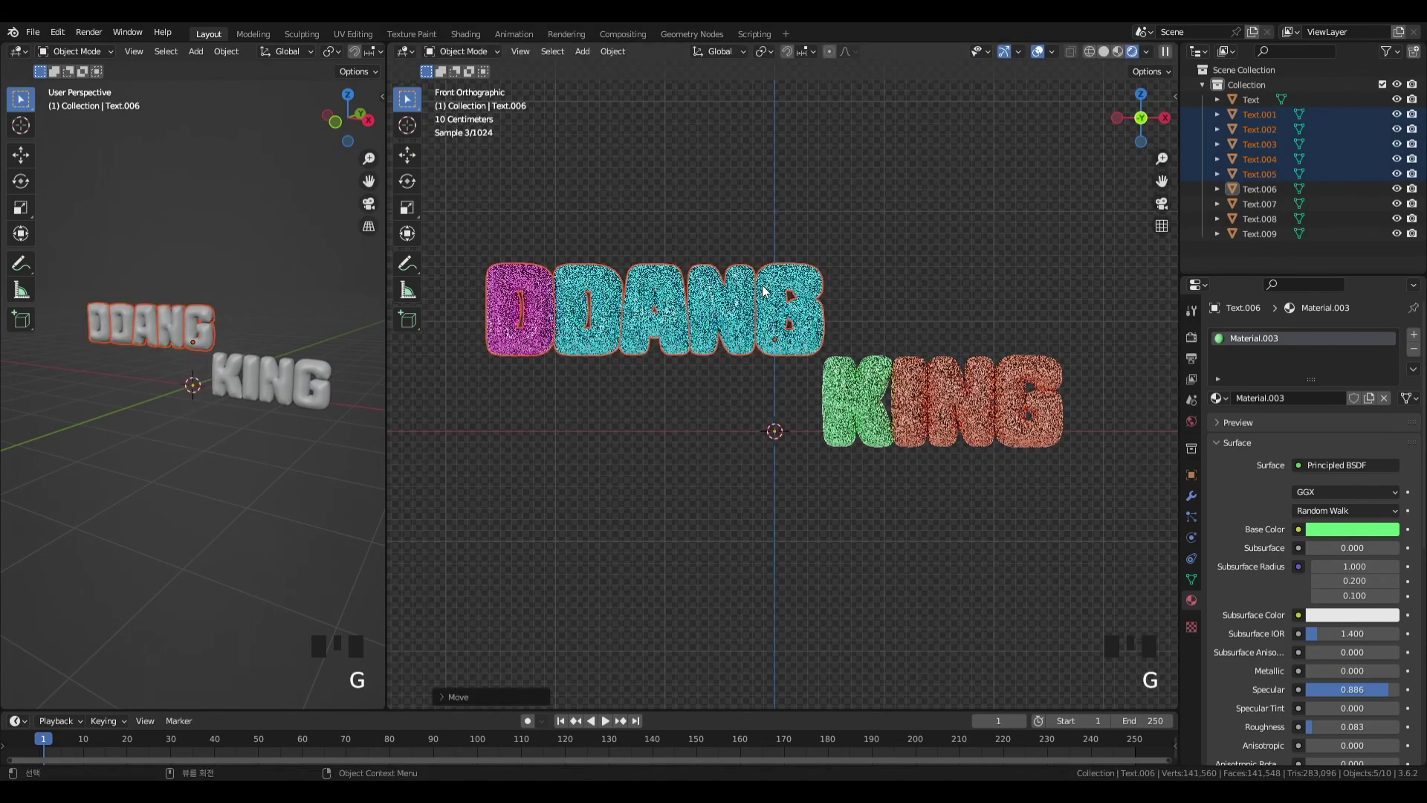
- Select the four KING letters, move them underneath DDANG and rotate them slightly
{"action": "left_click_drag", "start_coordinate": [847, 287], "coordinate": [1087, 432]}
{"action": "key", "text": "g"}
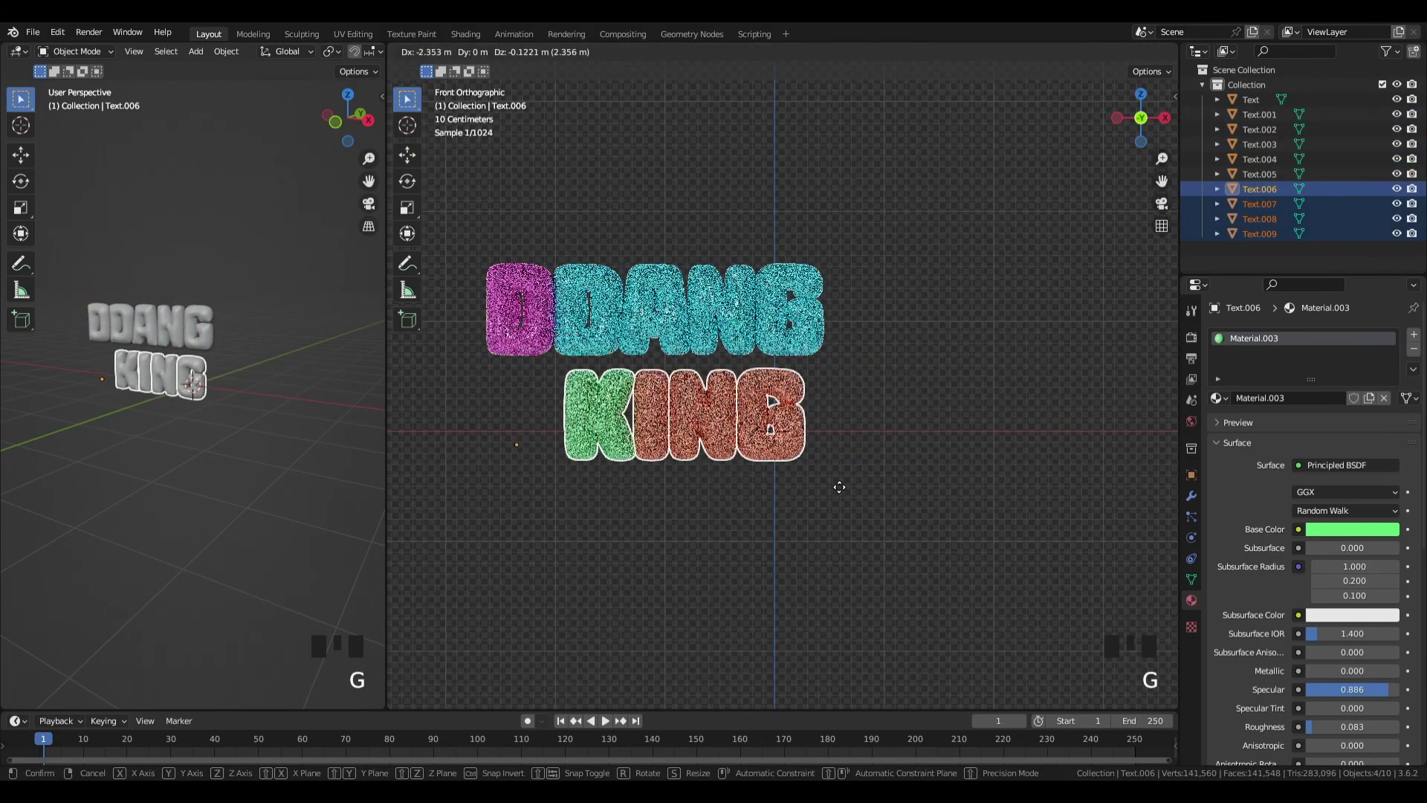
{"action": "left_click", "coordinate": [860, 485]}
{"action": "key", "text": "r"}
{"action": "left_click", "coordinate": [924, 535]}
{"action": "key", "text": "g"}
{"action": "left_click", "coordinate": [938, 524]}
- Select the five DDANG letters, tilt them counter-clockwise and position them just above KING
{"action": "left_click_drag", "start_coordinate": [471, 185], "coordinate": [812, 319]}
{"action": "key", "text": "r"}
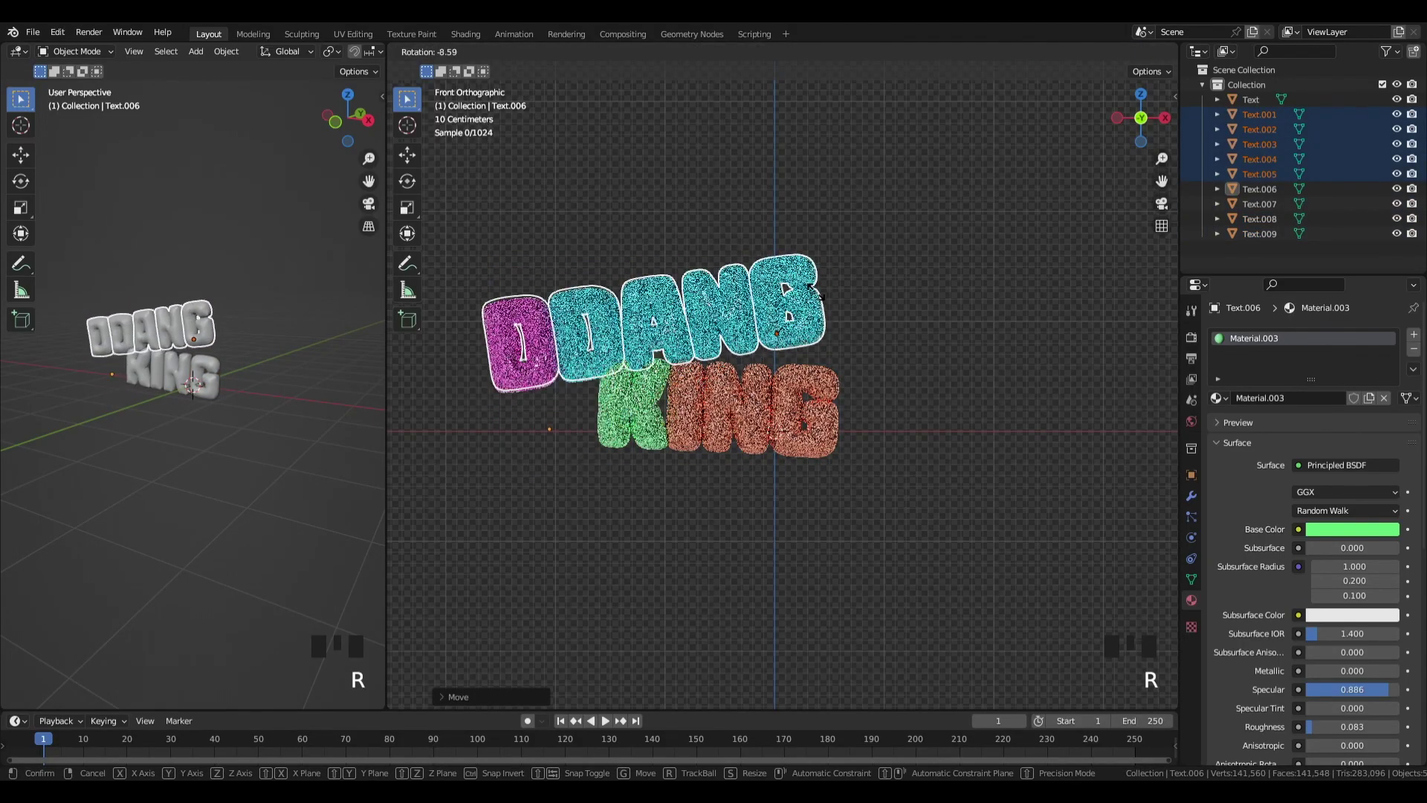
{"action": "left_click", "coordinate": [811, 286]}
{"action": "key", "text": "g"}
{"action": "left_click", "coordinate": [813, 302]}
{"action": "key", "text": "r"}
{"action": "key", "text": "g"}
{"action": "left_click", "coordinate": [817, 336]}
- Rotate the G of KING and move it to the end of the word
{"action": "left_click", "coordinate": [833, 401]}
{"action": "key", "text": "g"}
{"action": "key", "text": "r"}
{"action": "left_click", "coordinate": [741, 388]}
{"action": "key", "text": "g"}
{"action": "left_click", "coordinate": [753, 387]}
- Rotate the N of KING and place it between the I and the G
{"action": "left_click", "coordinate": [753, 385]}
{"action": "key", "text": "r"}
{"action": "left_click", "coordinate": [759, 378]}
{"action": "key", "text": "g"}
{"action": "left_click", "coordinate": [770, 367]}
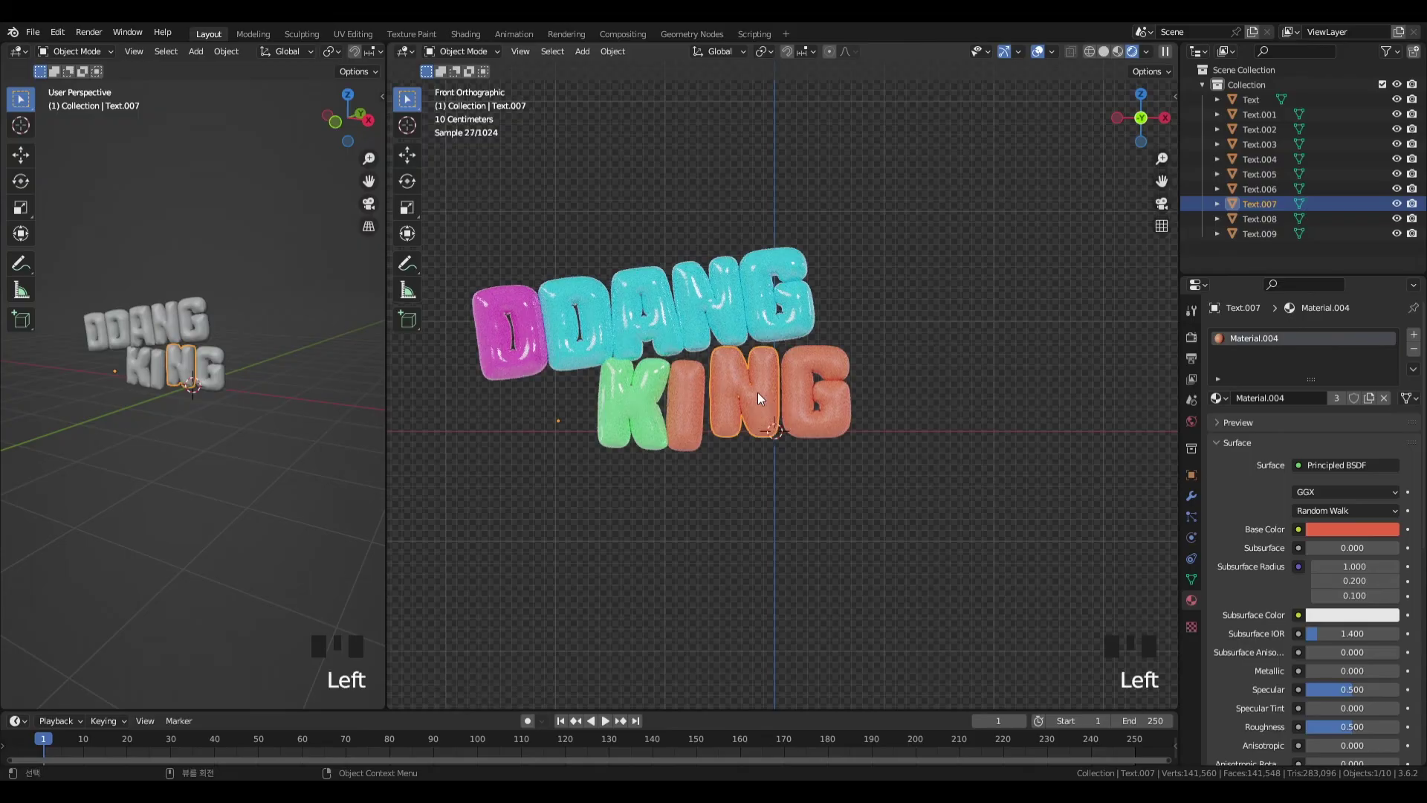
{"action": "key", "text": "g"}
{"action": "left_click", "coordinate": [757, 397]}
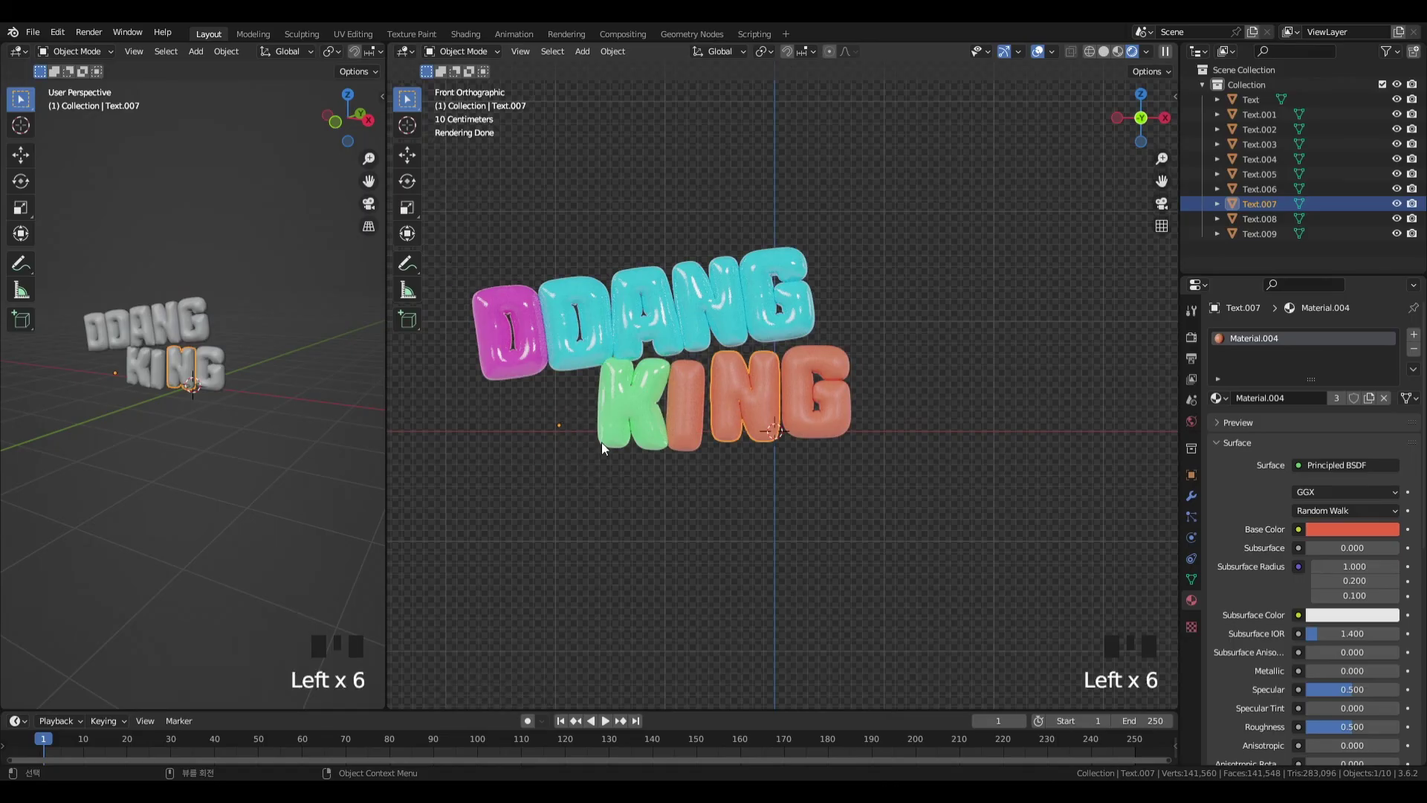
- Try to rotate the N of KING about its off-center origin
{"action": "key", "text": "r"}
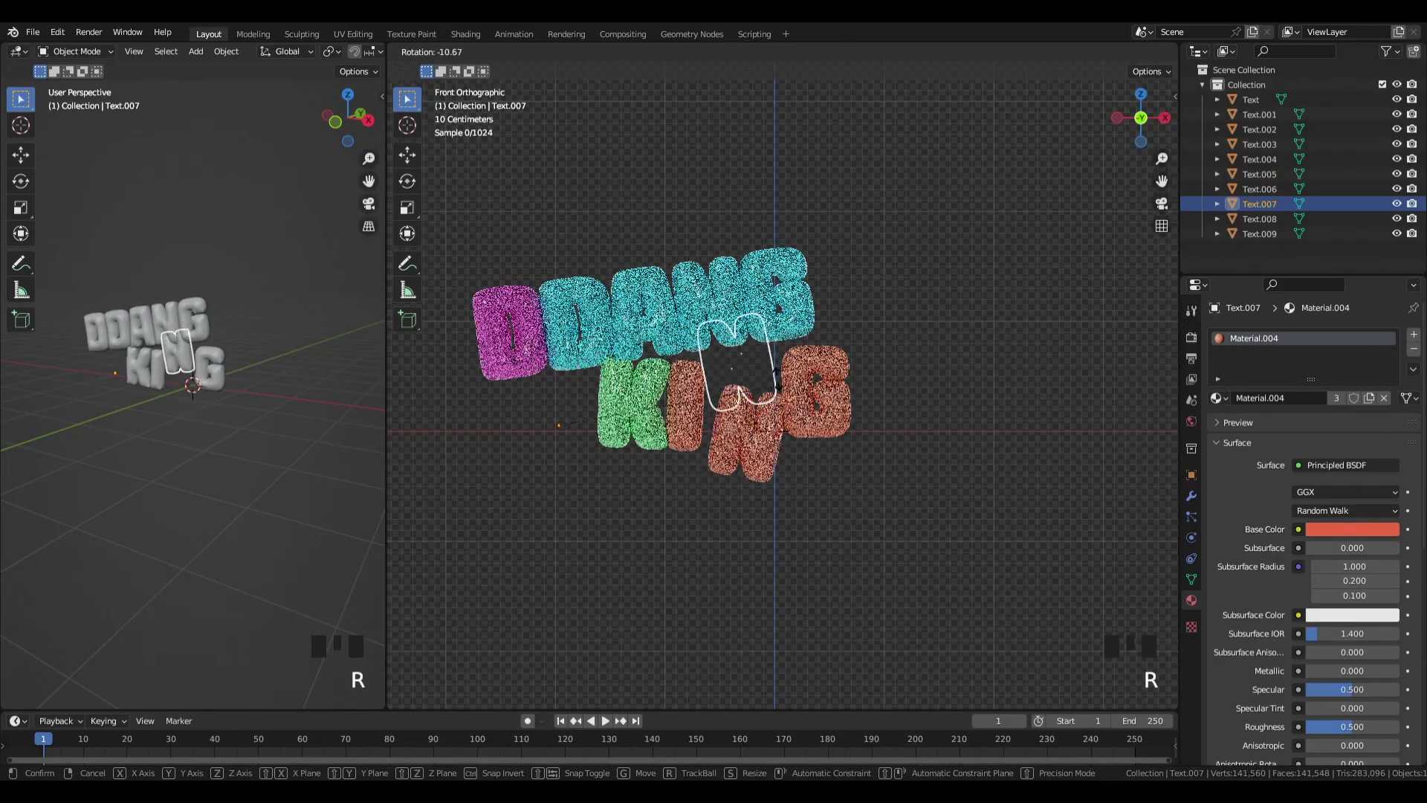
{"action": "left_click", "coordinate": [830, 426]}
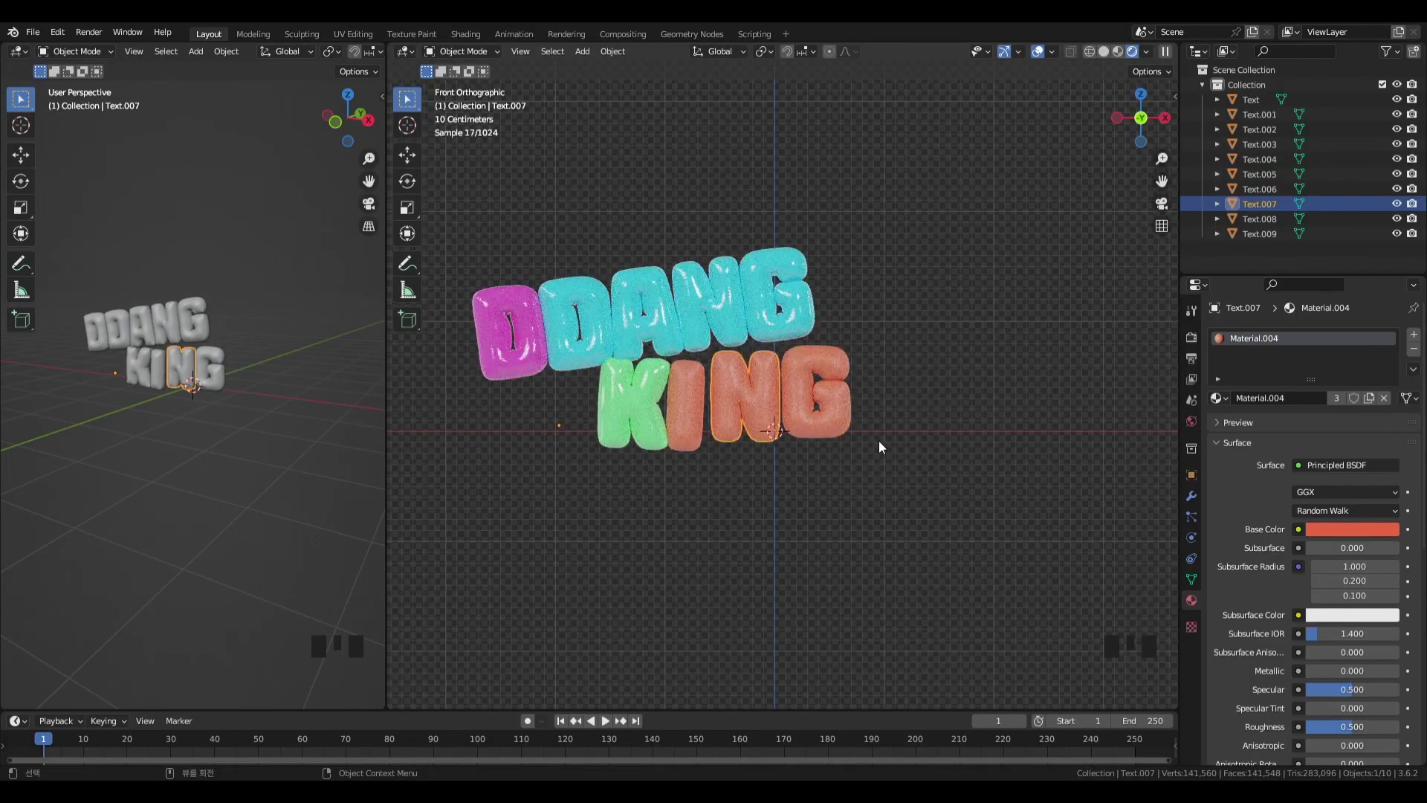
- Select all nine letters of DDANG and KING and set their origins to geometry
{"action": "left_click_drag", "start_coordinate": [466, 204], "coordinate": [1042, 542]}
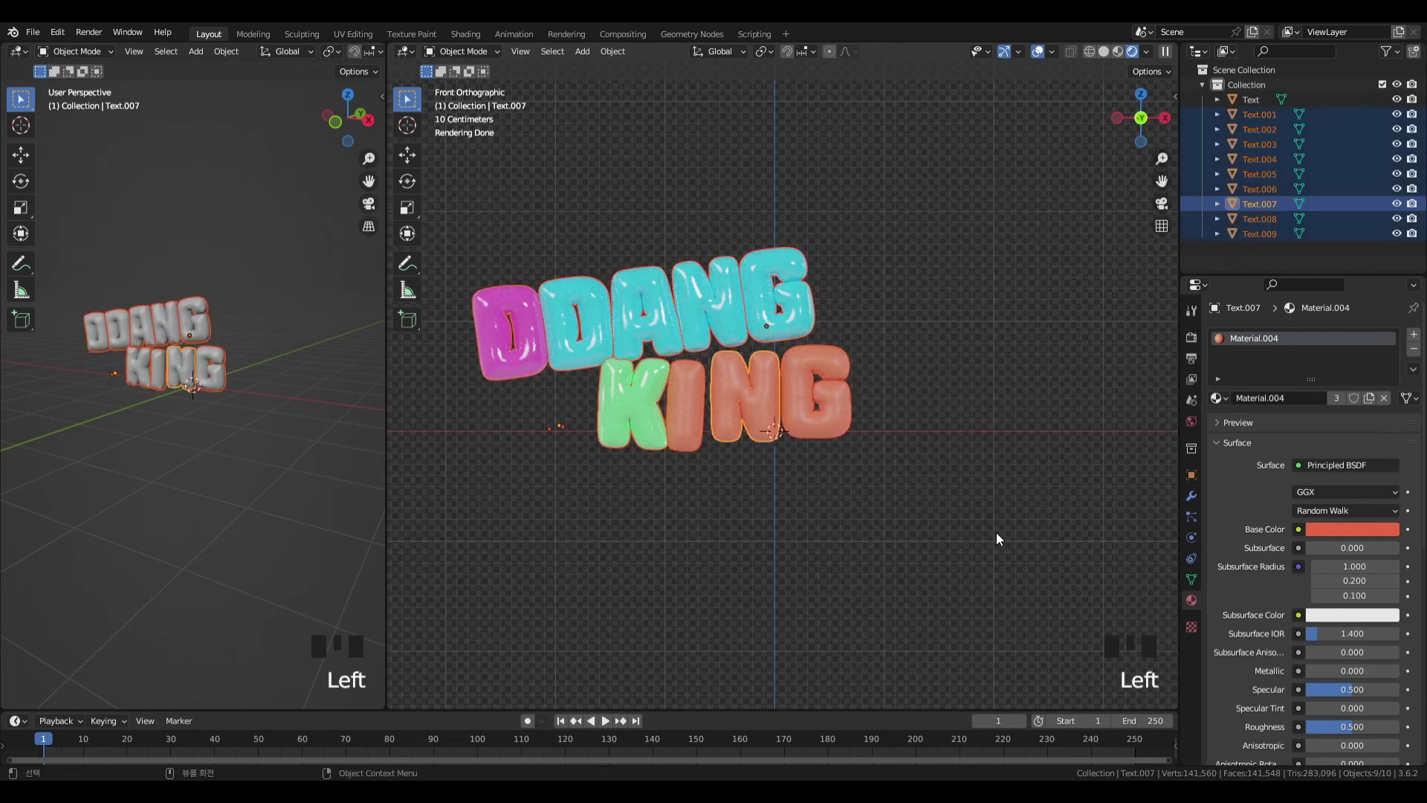
{"action": "right_click", "coordinate": [736, 309]}
{"action": "mouse_move", "coordinate": [693, 341]}
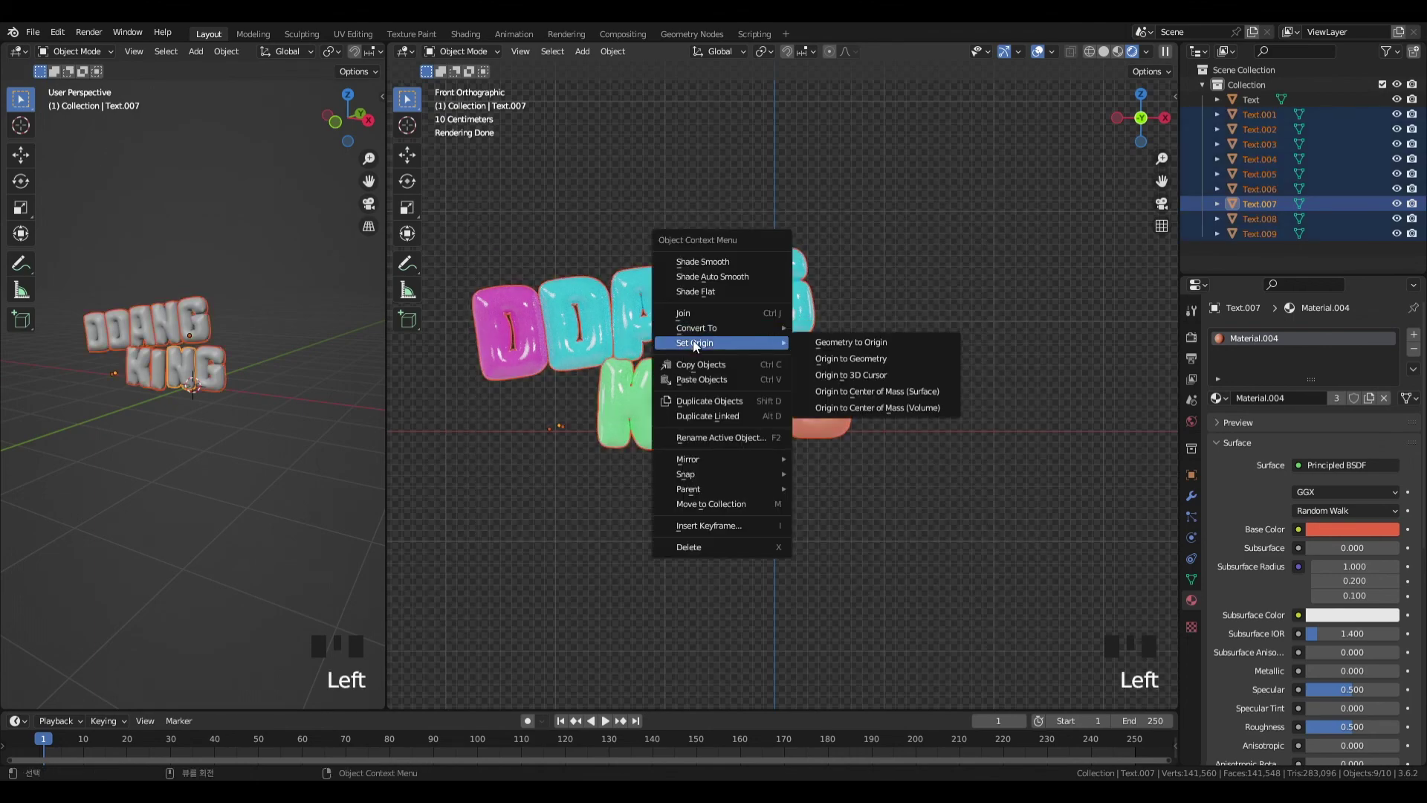
{"action": "left_click", "coordinate": [852, 361]}
- Rotate the G of KING about its own center and move it close against the N
{"action": "left_click", "coordinate": [801, 370]}
{"action": "key", "text": "g"}
{"action": "left_click", "coordinate": [894, 373]}
{"action": "key", "text": "r"}
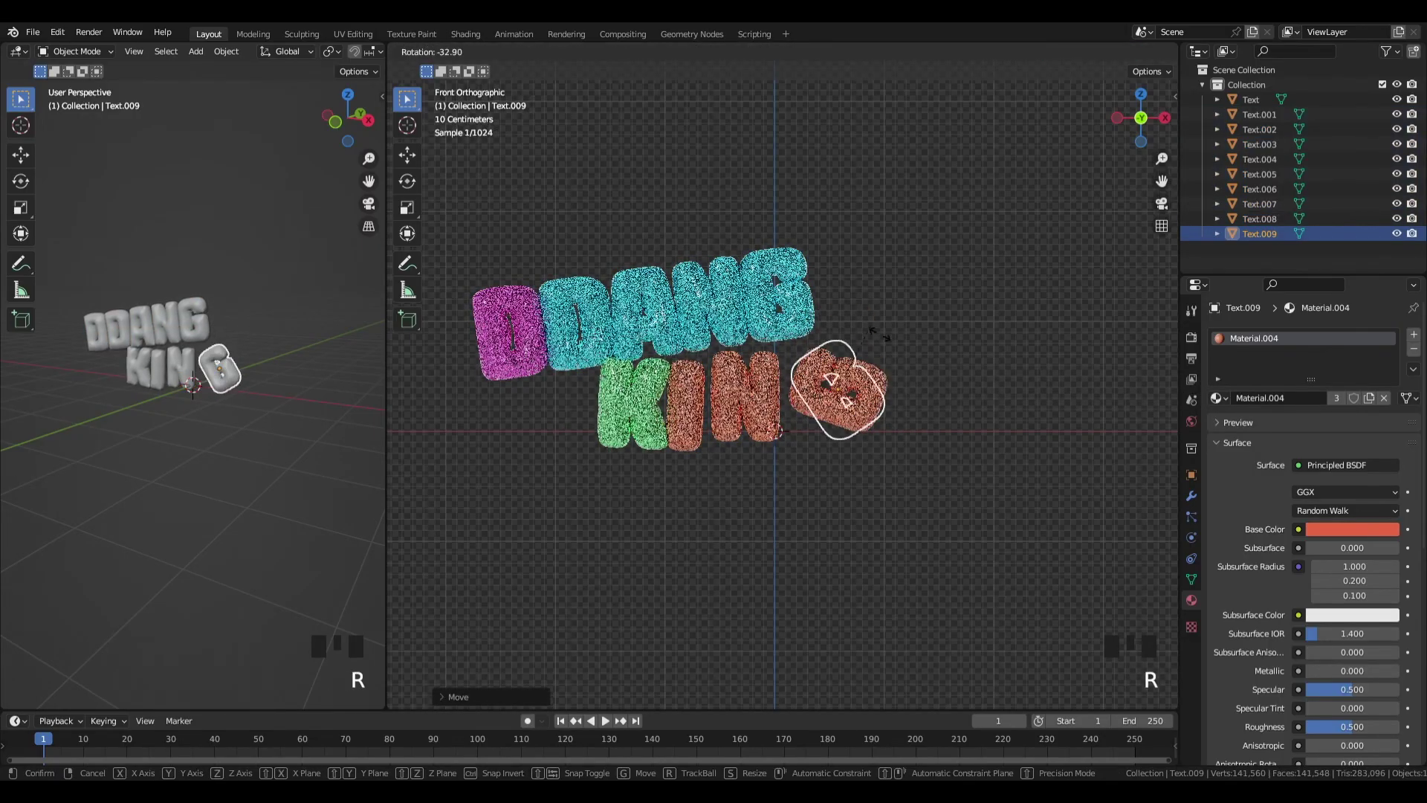
{"action": "key", "text": "g"}
{"action": "left_click", "coordinate": [808, 414]}
{"action": "key", "text": "g"}
{"action": "left_click", "coordinate": [802, 409]}
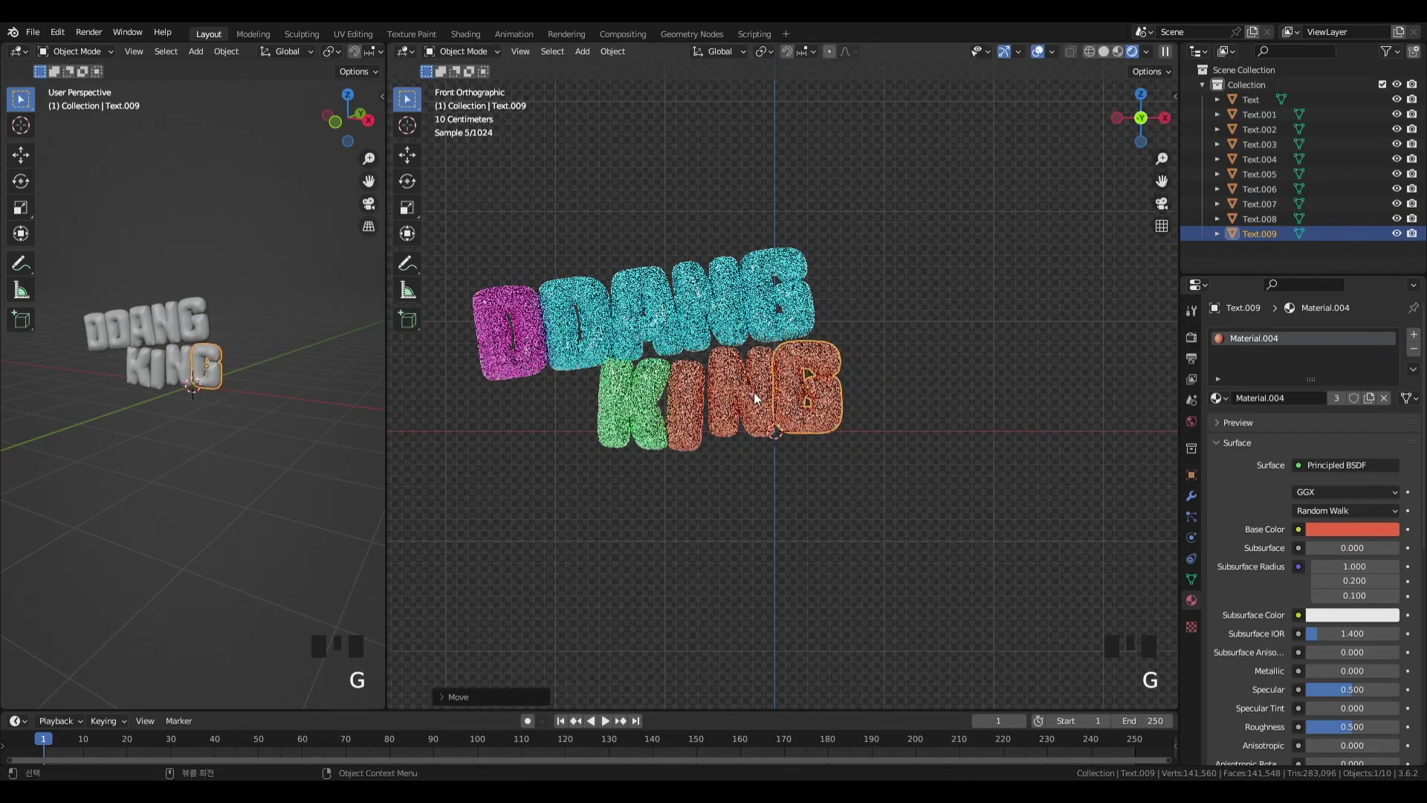
- Nudge the N and the G of KING to even out the spacing between the letters
{"action": "left_click", "coordinate": [755, 398]}
{"action": "key", "text": "g"}
{"action": "left_click", "coordinate": [754, 398]}
{"action": "left_click", "coordinate": [816, 411]}
{"action": "key", "text": "g"}
{"action": "left_click", "coordinate": [820, 411]}
{"action": "left_click", "coordinate": [751, 395]}
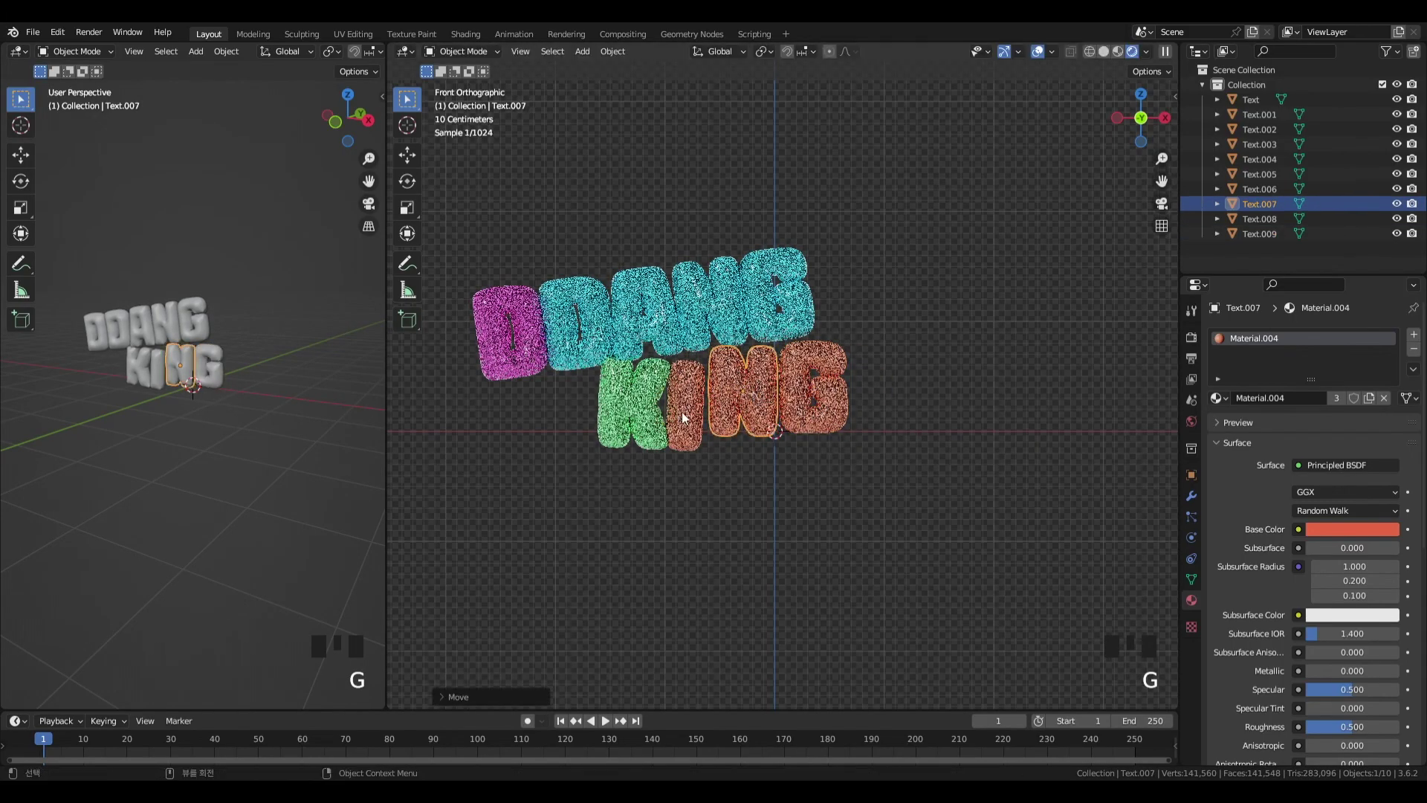
{"action": "left_click", "coordinate": [675, 410]}
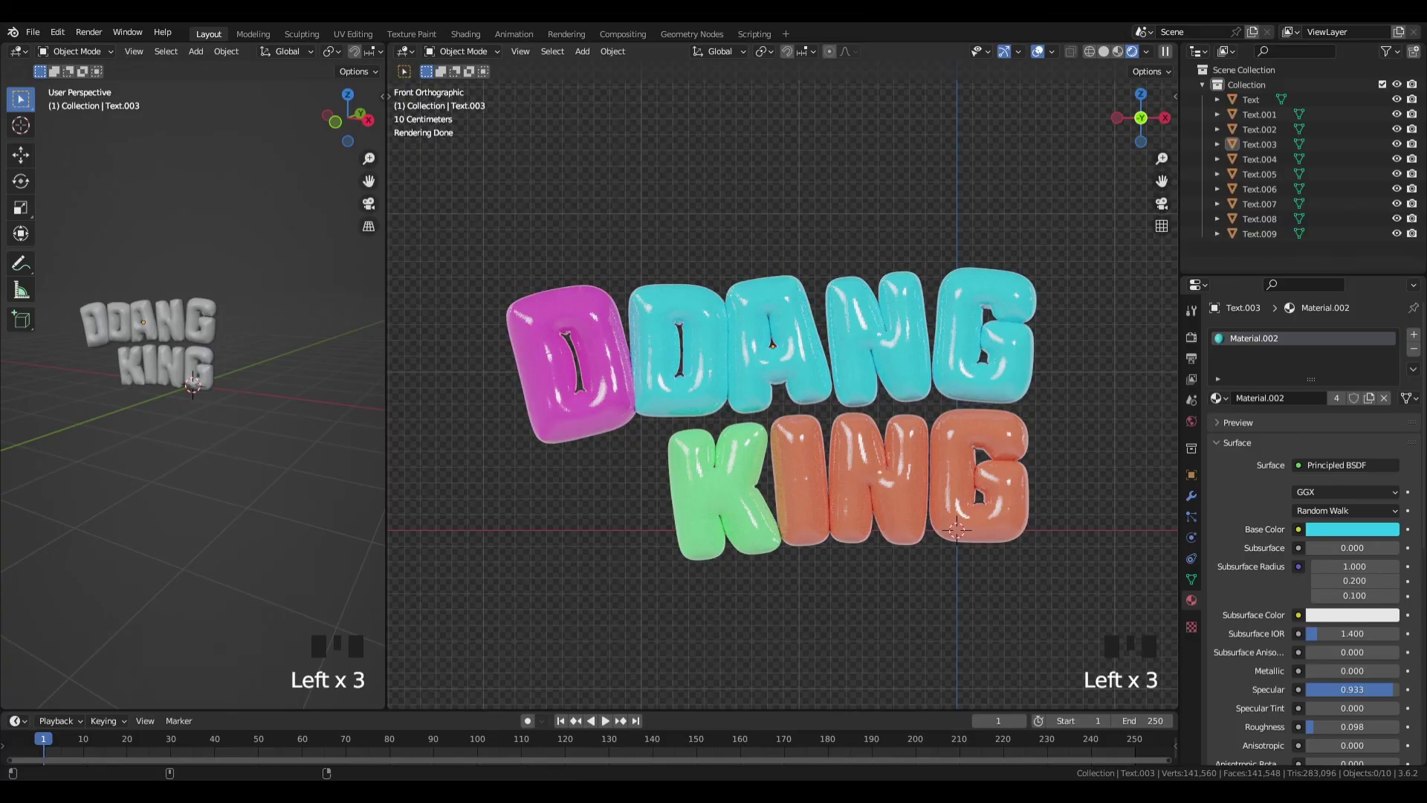
- Undo the last change and adjust the position of the K of KING
{"action": "left_click", "coordinate": [554, 353]}
{"action": "left_click", "coordinate": [691, 408]}
{"action": "left_click", "coordinate": [673, 533]}
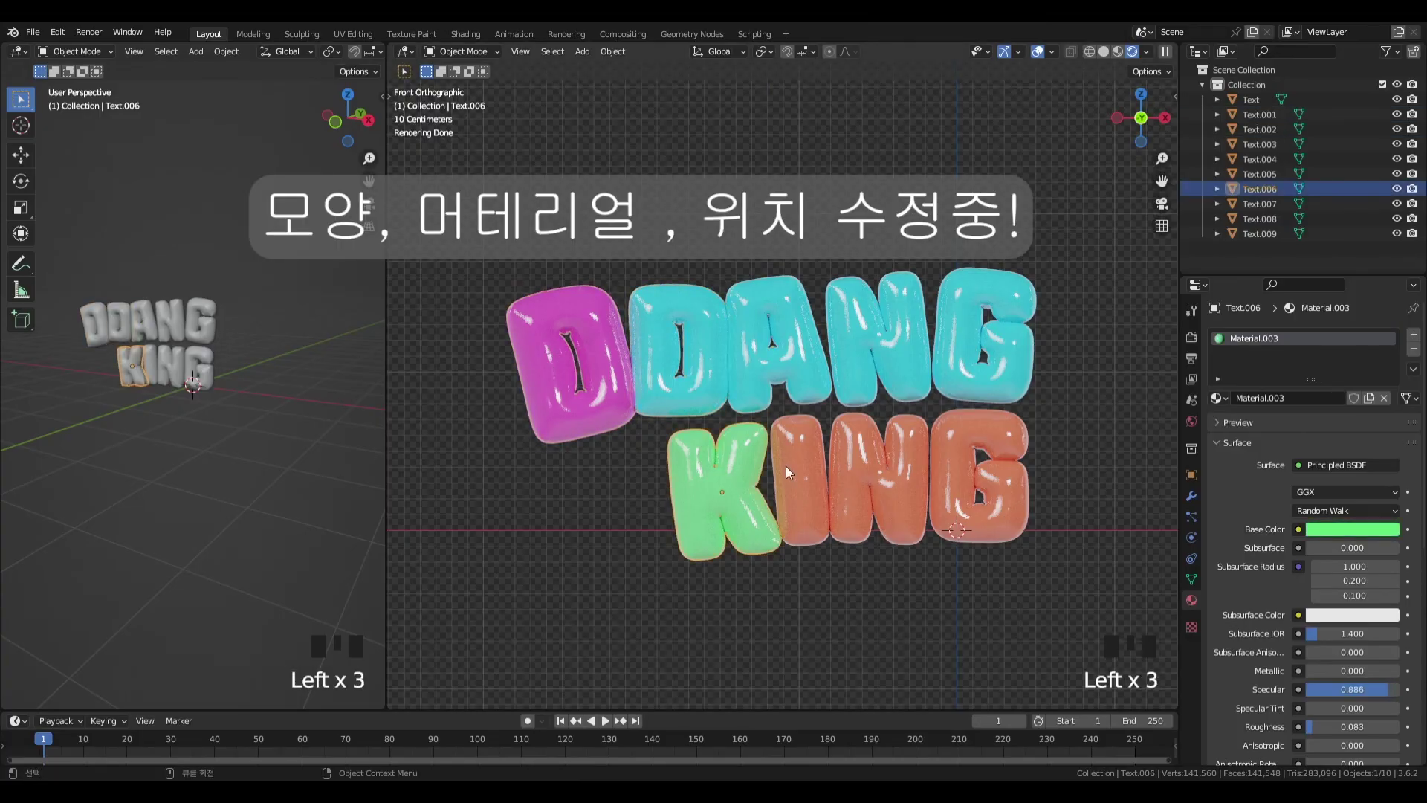
{"action": "key", "text": "ctrl+z"}
{"action": "key", "text": "g"}
{"action": "left_click", "coordinate": [800, 461]}
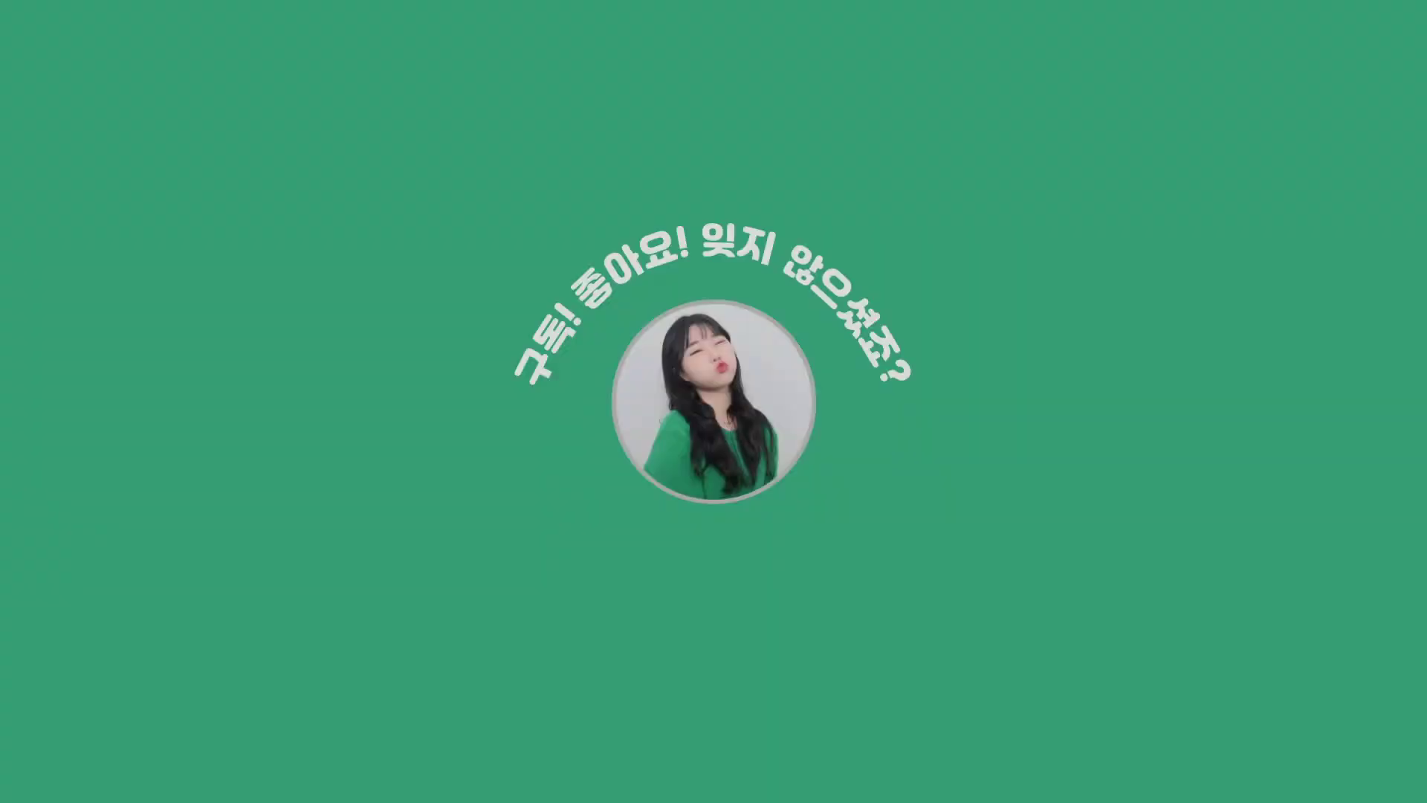